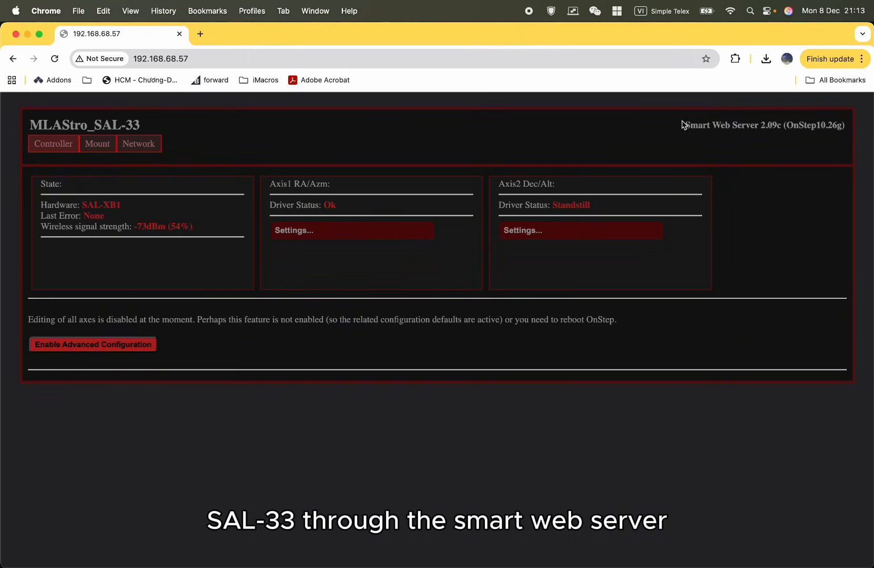
drag(685, 125, 758, 125)
click(760, 164)
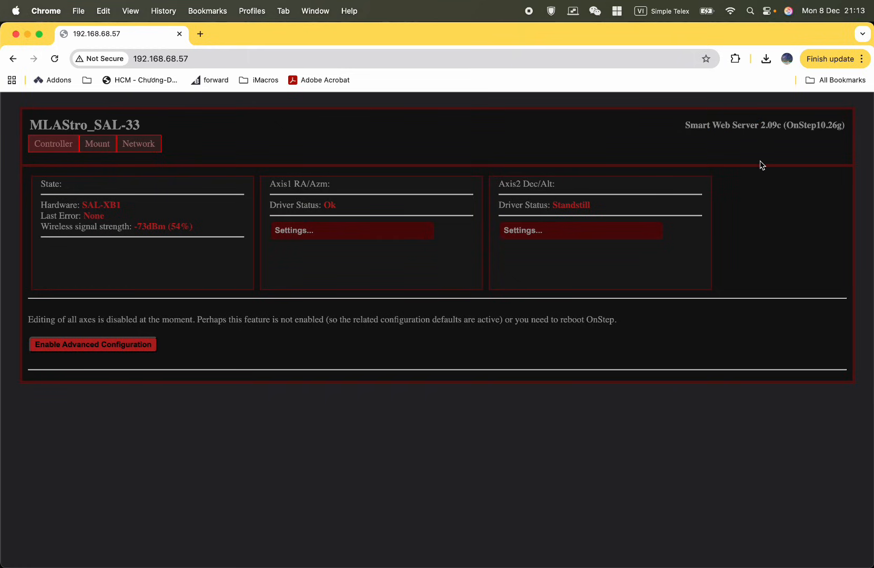
drag(685, 124, 760, 127)
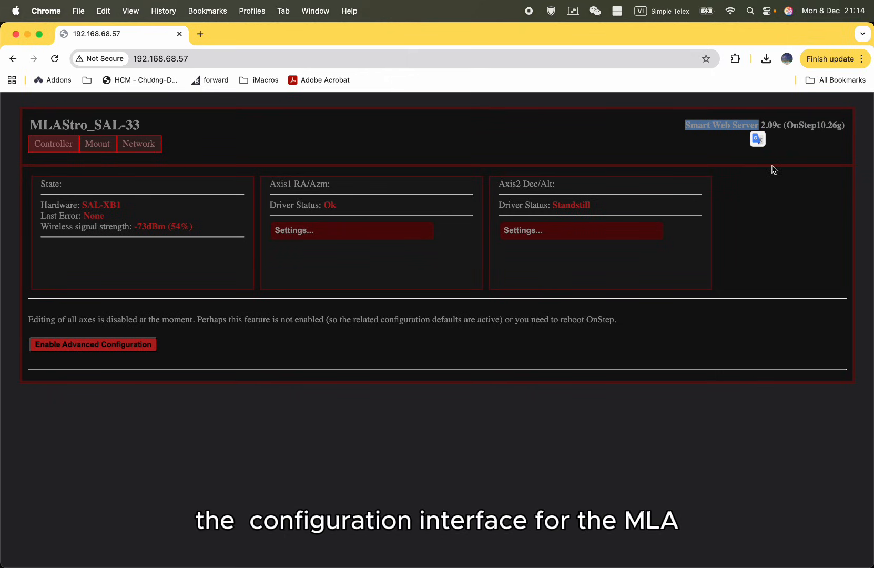
click(709, 157)
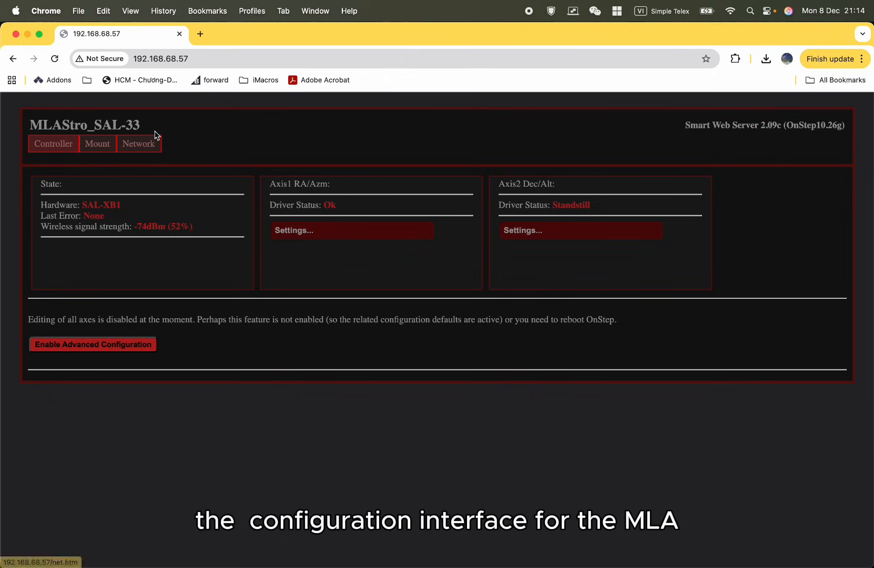
drag(163, 129, 35, 113)
drag(140, 125, 95, 120)
click(285, 133)
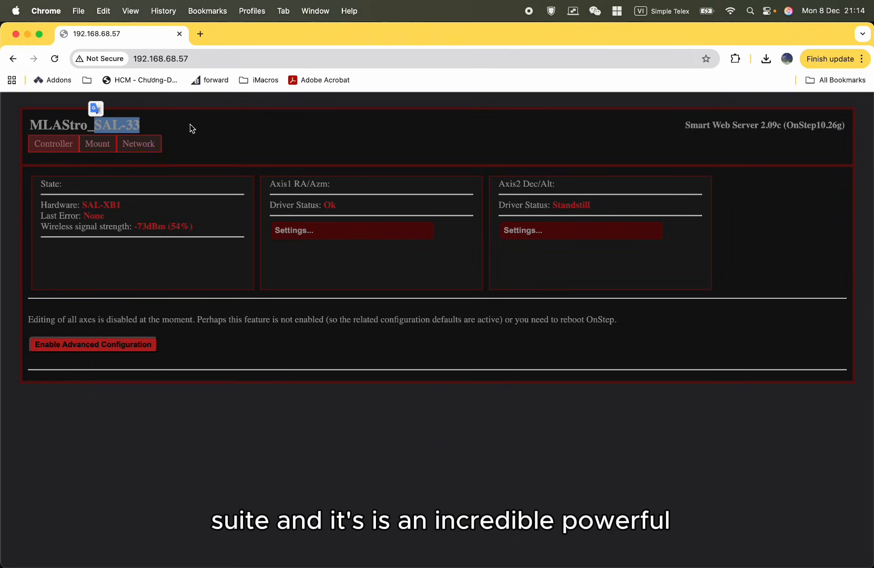
click(192, 128)
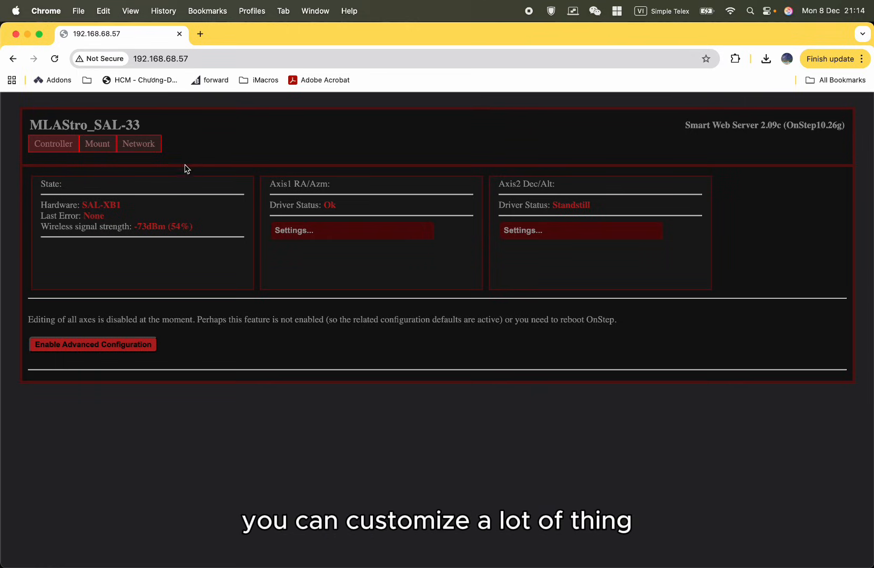
View the mount's control page, and return to the controller page.
click(92, 153)
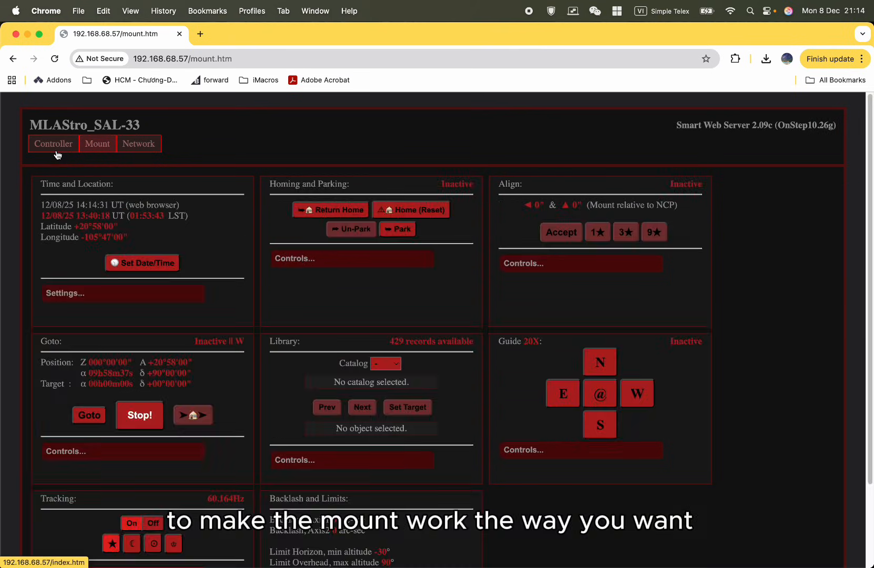
click(57, 154)
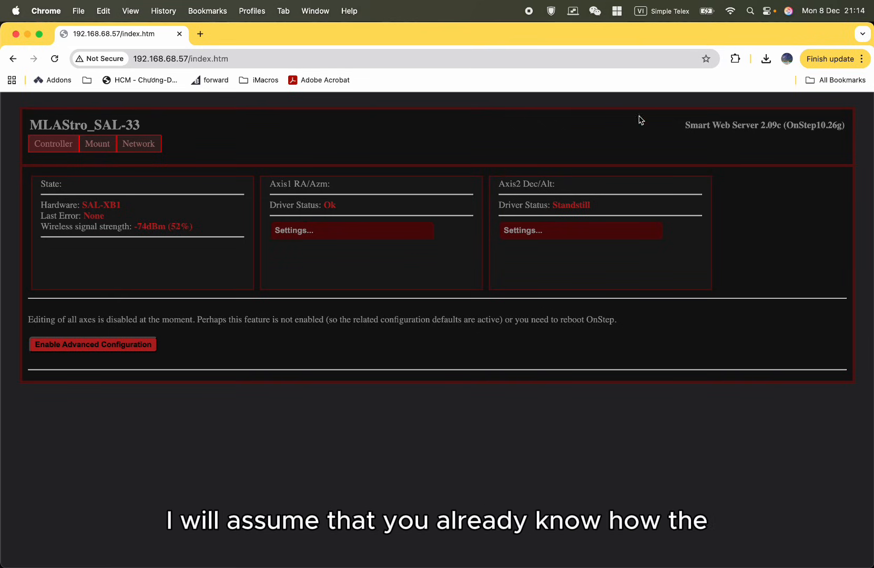
drag(626, 127, 618, 144)
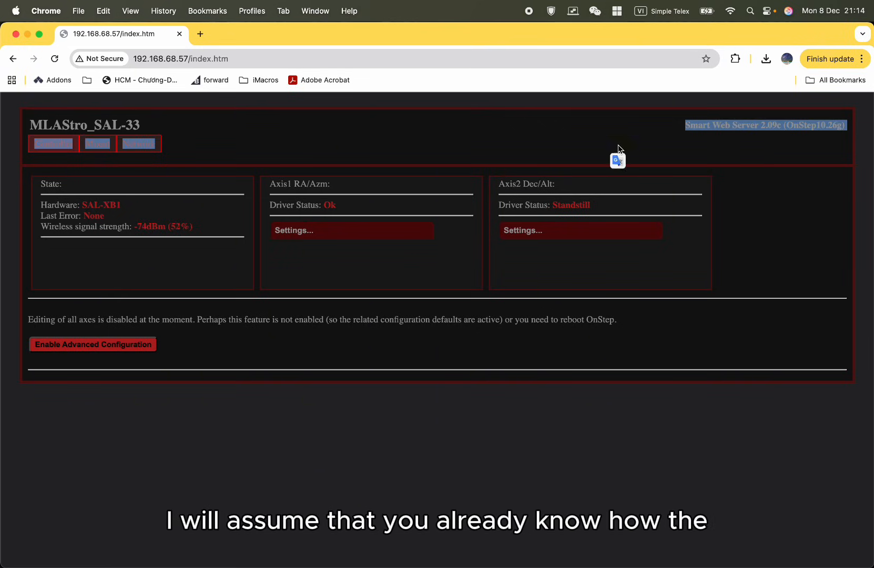
click(618, 145)
drag(680, 127, 761, 128)
click(799, 182)
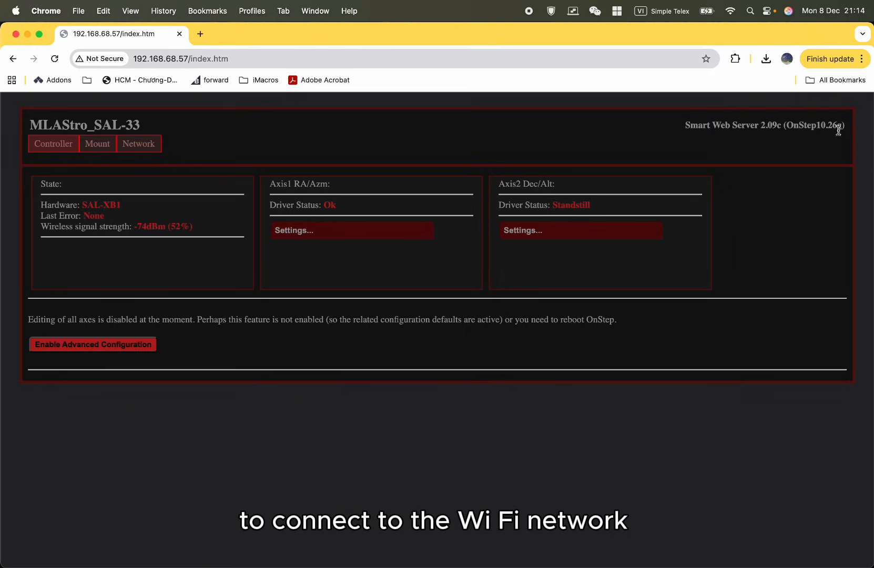
drag(850, 131, 683, 132)
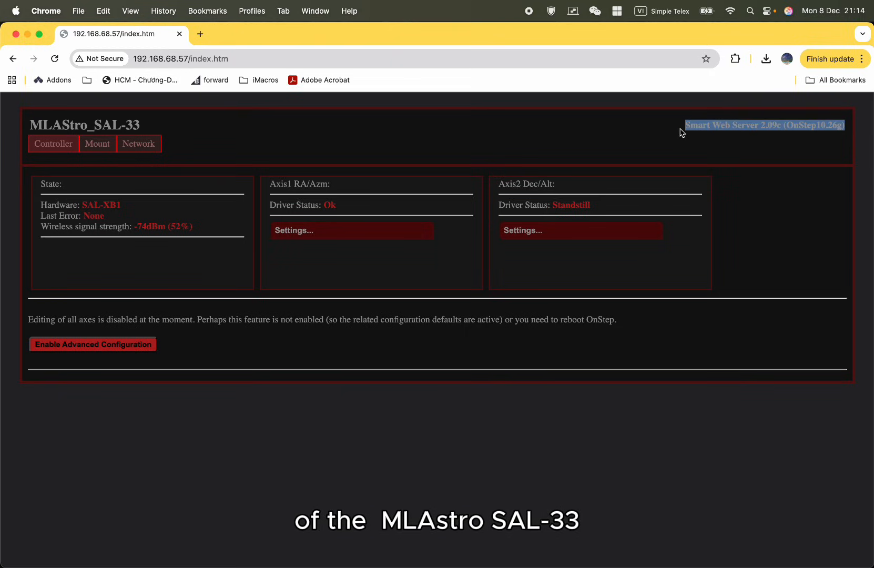
click(587, 127)
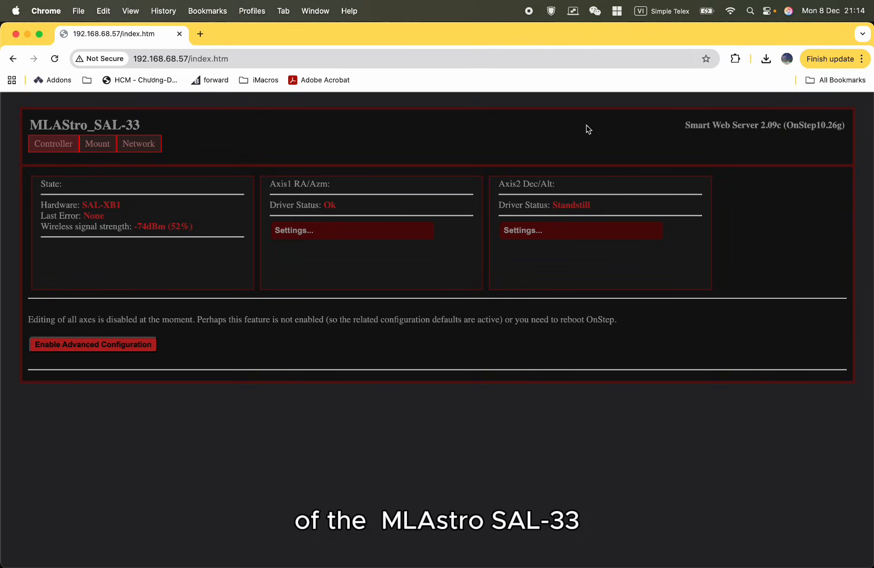
drag(596, 131, 659, 139)
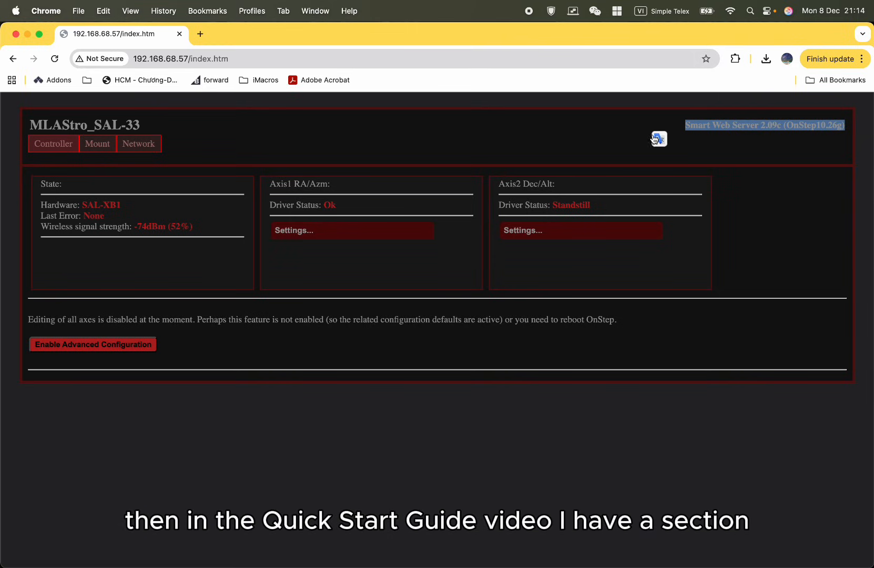
click(603, 139)
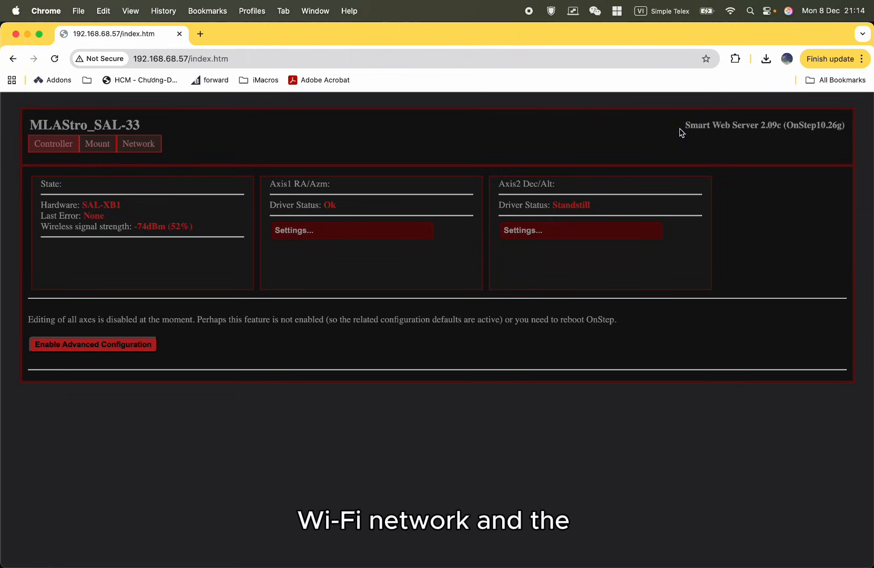
drag(682, 127, 841, 129)
click(823, 163)
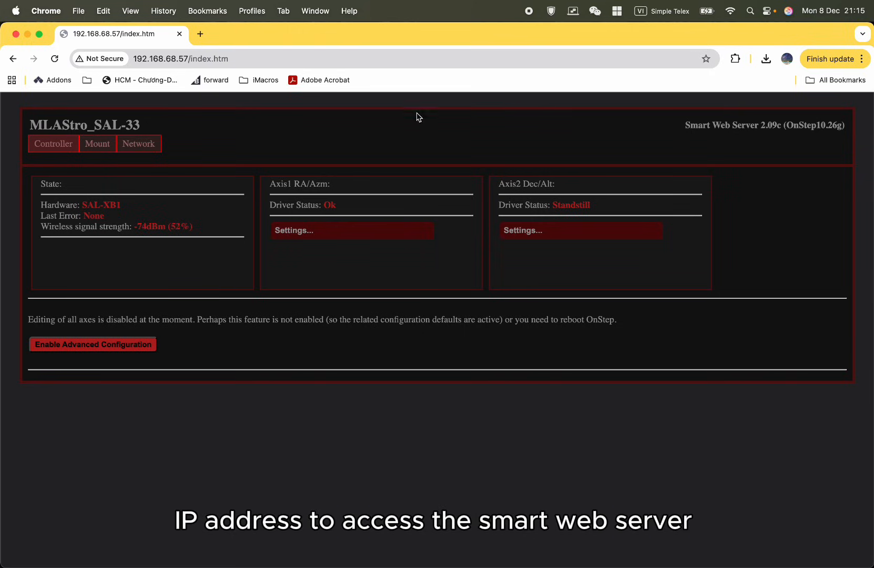
drag(685, 126, 842, 129)
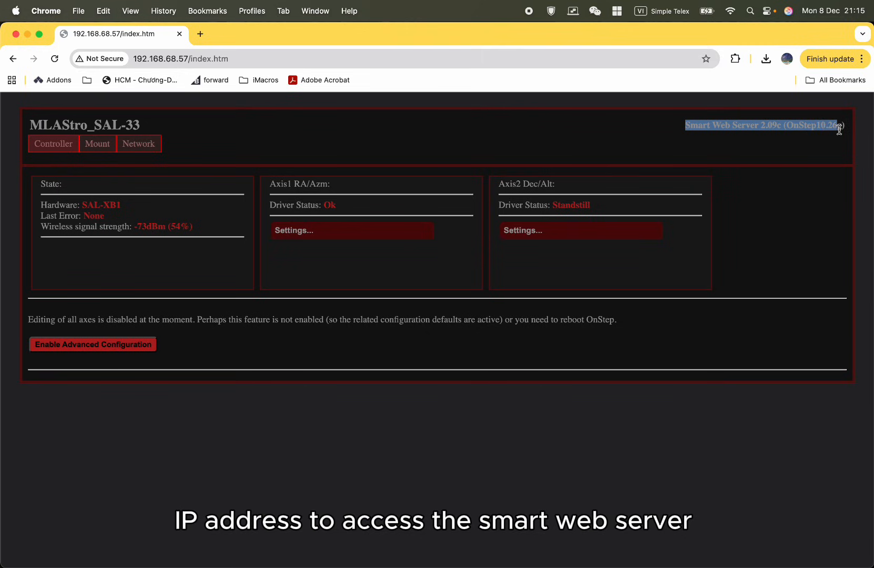
click(838, 178)
drag(771, 240, 30, 125)
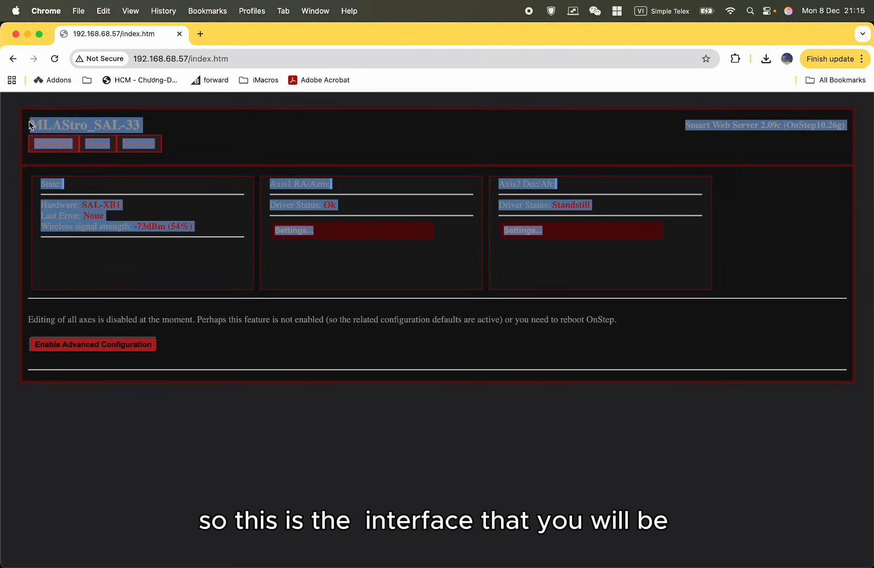
click(439, 116)
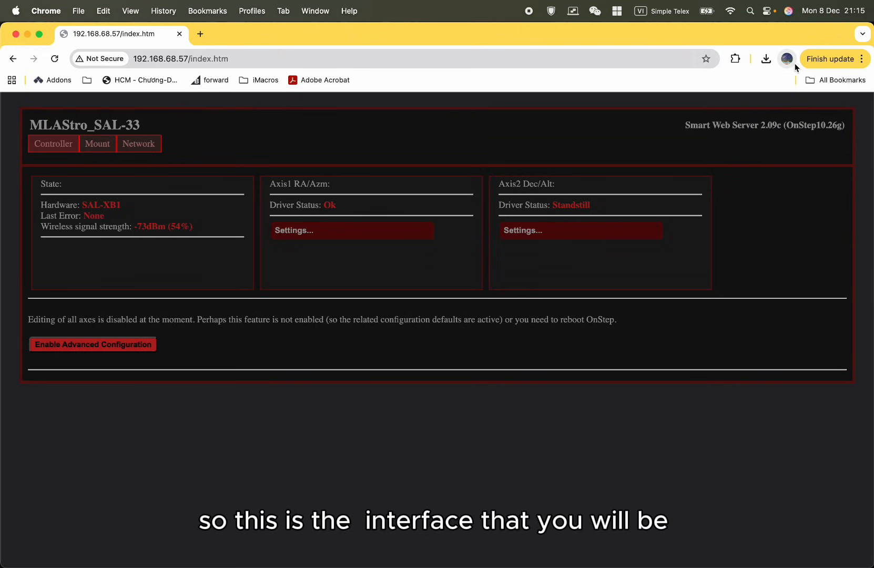
triple_click(672, 134)
click(788, 169)
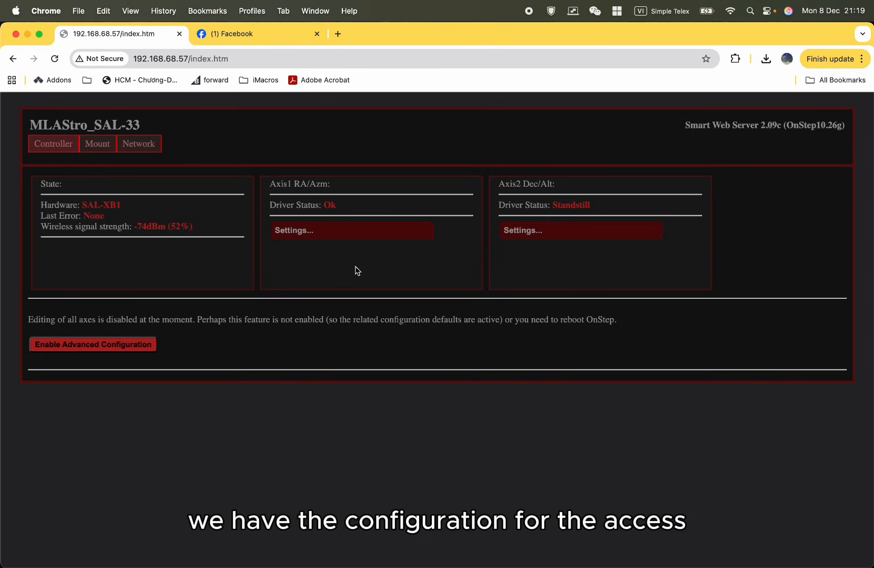
Examine the Axis1 RA/Azm and Axis2 Dec/Alt sections and check whether their settings can be edited.
drag(332, 186, 300, 185)
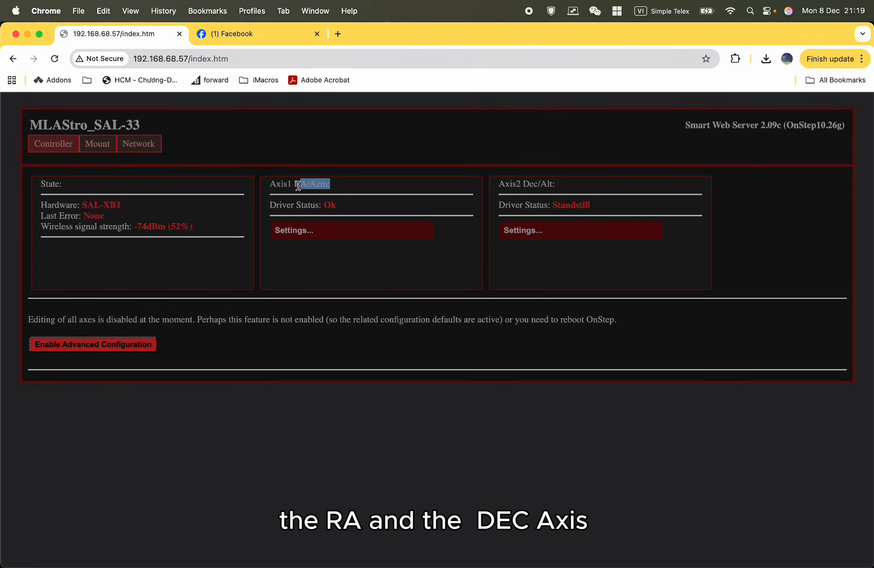
drag(557, 191, 500, 186)
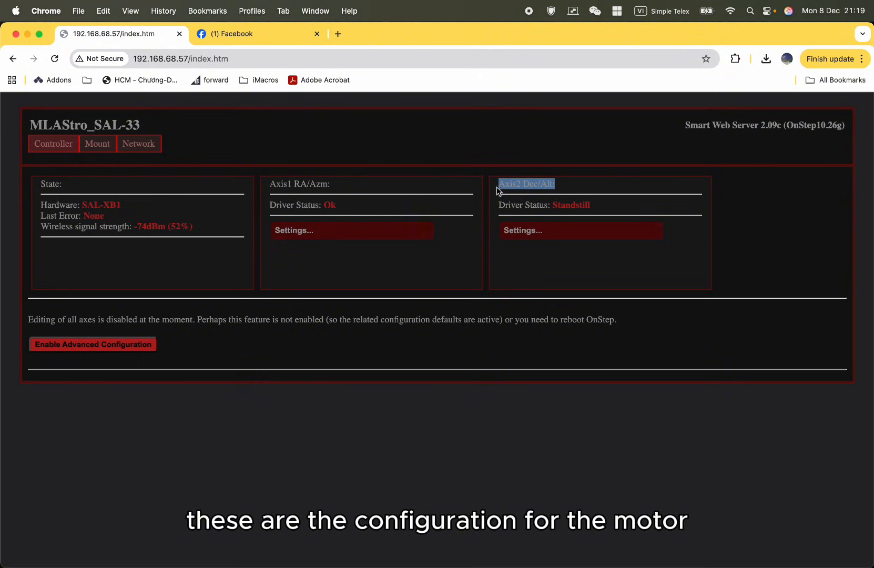
drag(347, 188, 307, 185)
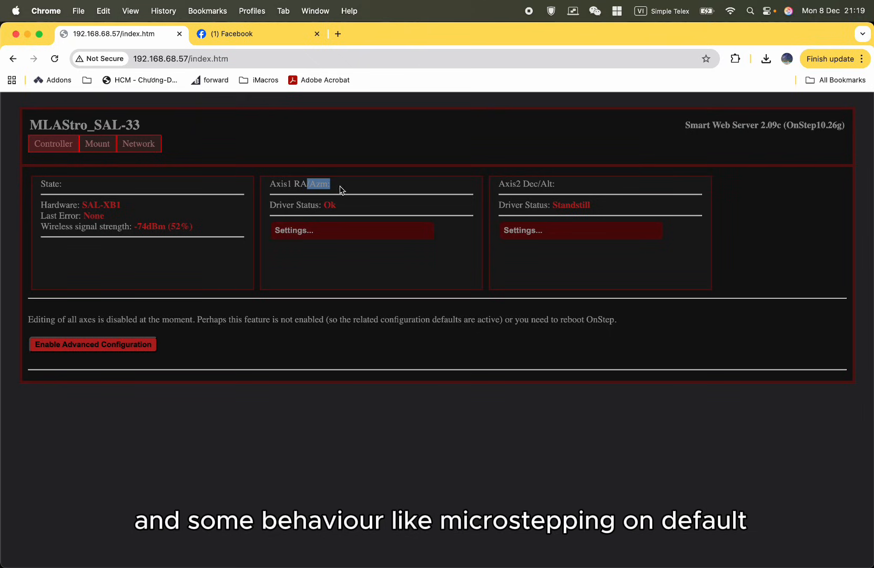
drag(341, 186, 275, 187)
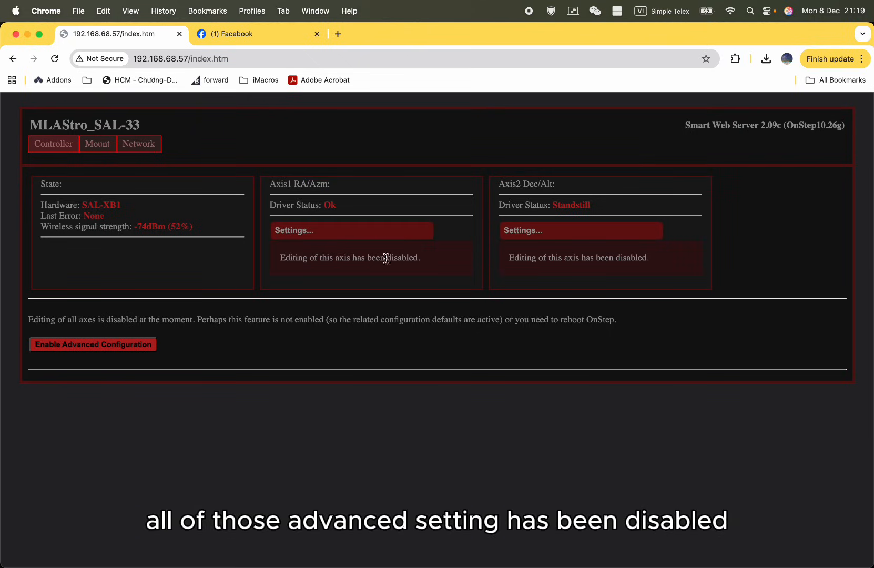
click(421, 258)
click(326, 288)
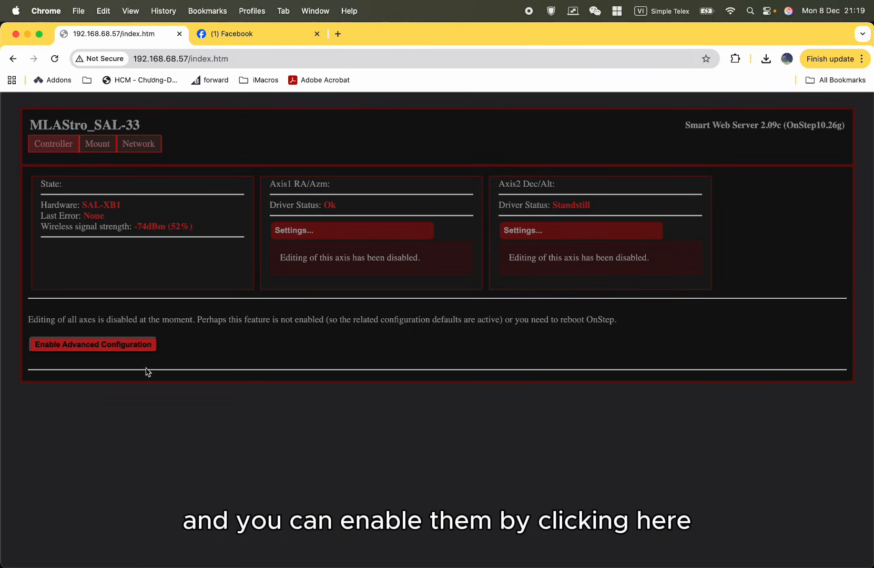
Enable advanced configuration and expand the settings of Axis1, Axis2 and the State section.
click(99, 348)
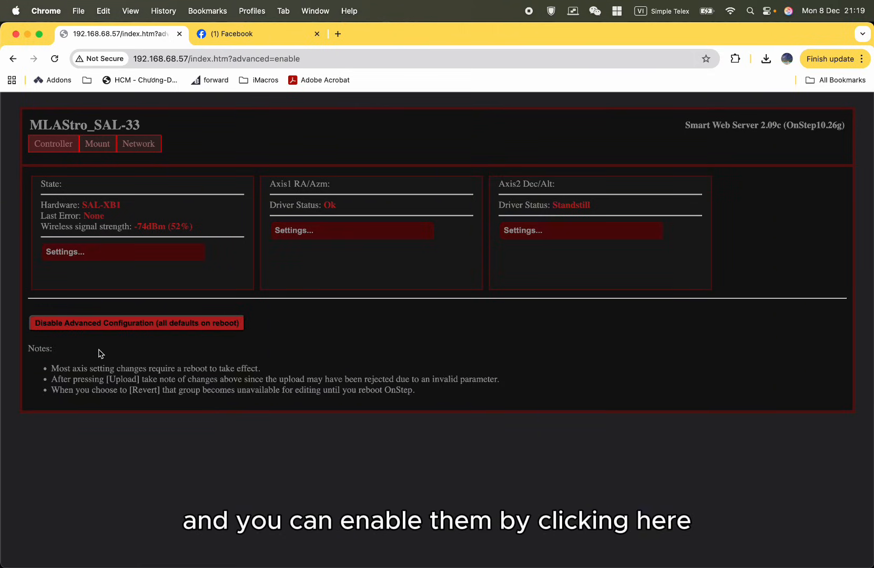
click(346, 231)
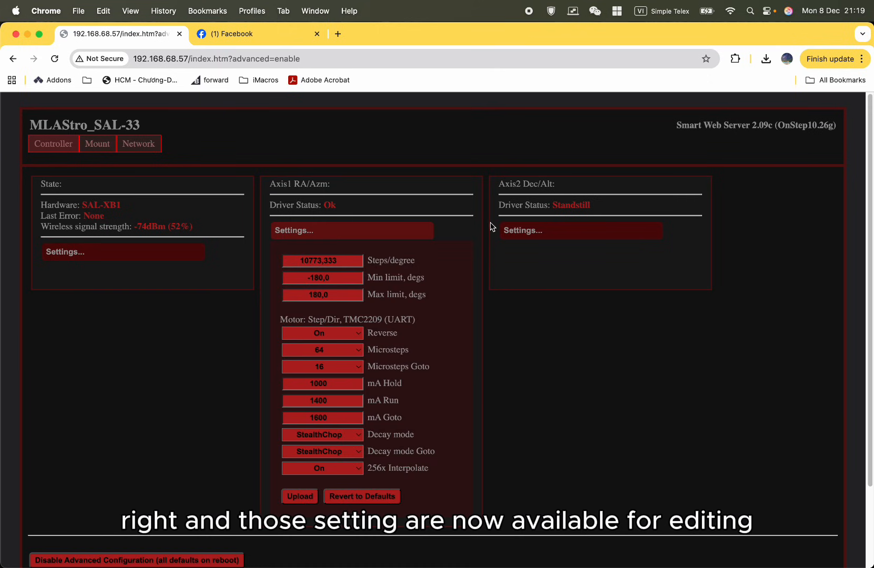
click(544, 229)
click(170, 254)
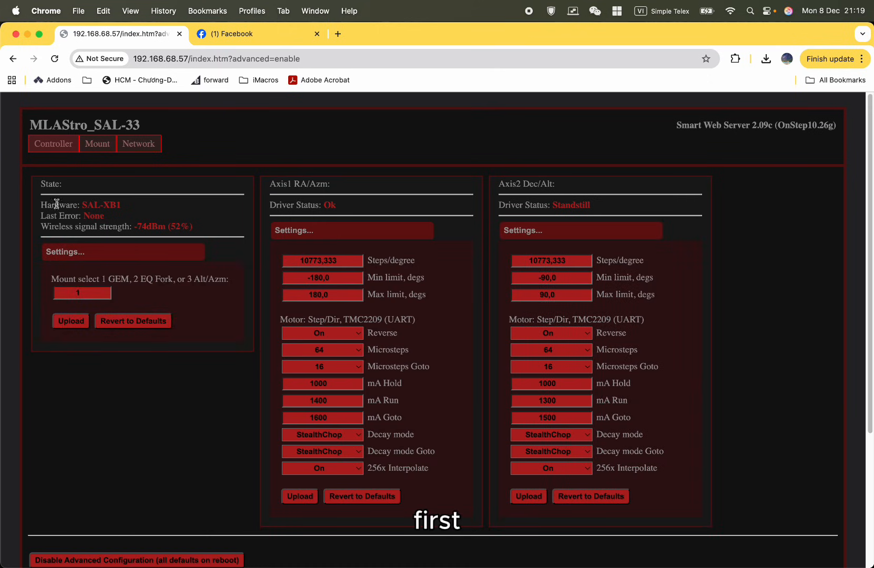
Examine the State section's mount type setting and its options: 1 GEM, 2 EQ Fork and 3 Alt/Azm.
drag(41, 183, 181, 284)
click(210, 371)
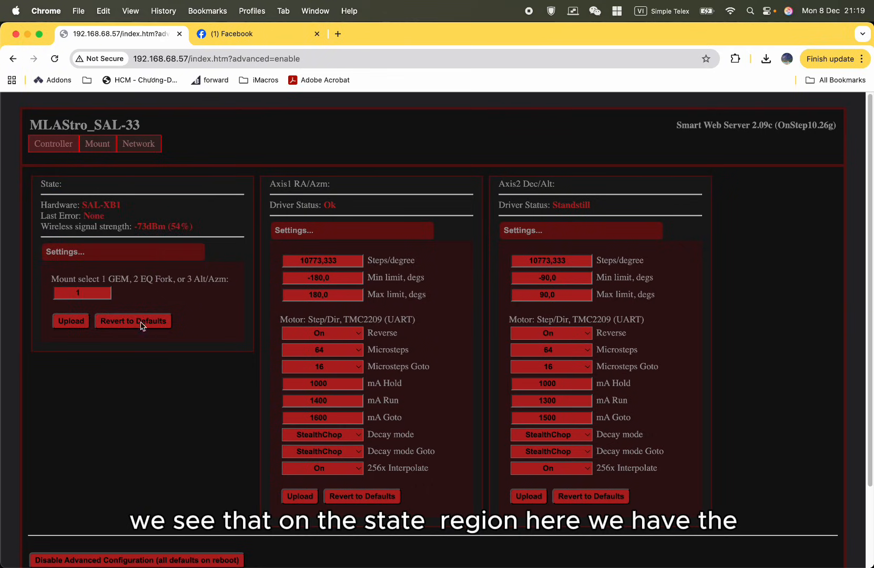
click(88, 292)
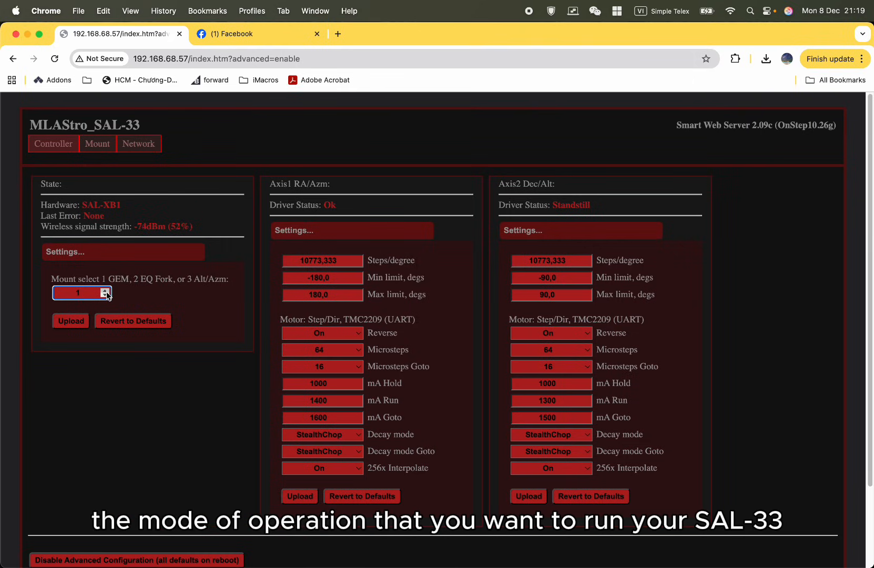
drag(157, 294, 43, 231)
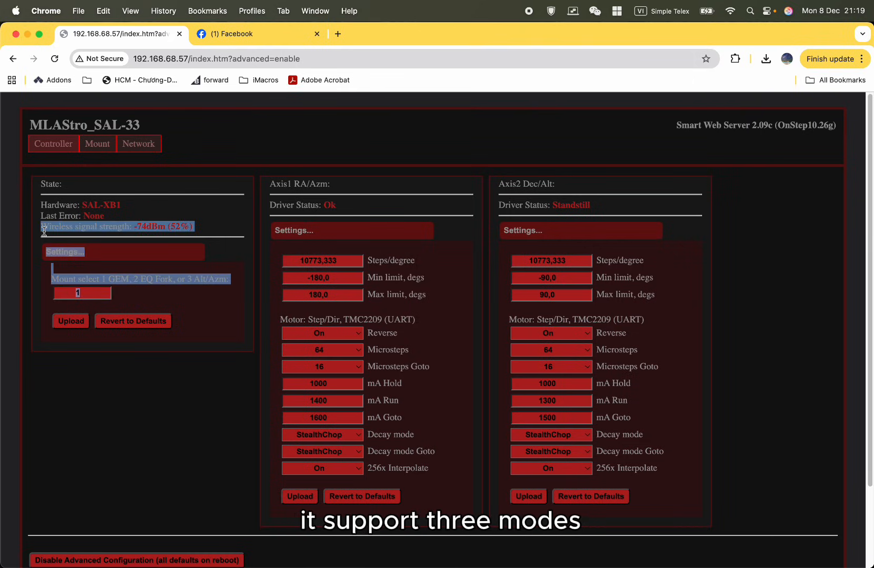
click(172, 293)
mouse_move(104, 279)
mouse_down()
mouse_move(141, 278)
mouse_move(102, 279)
mouse_up()
click(128, 279)
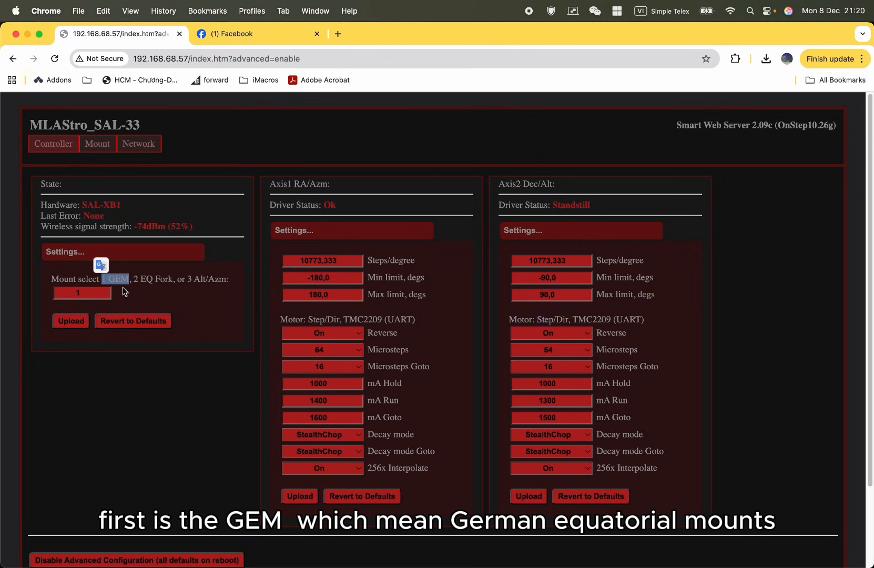
click(144, 293)
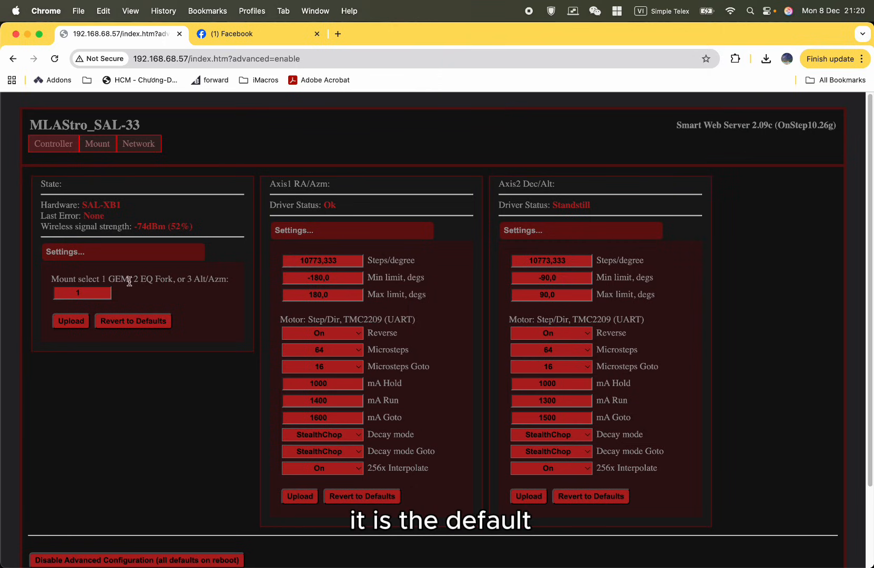
drag(129, 282, 102, 278)
click(136, 292)
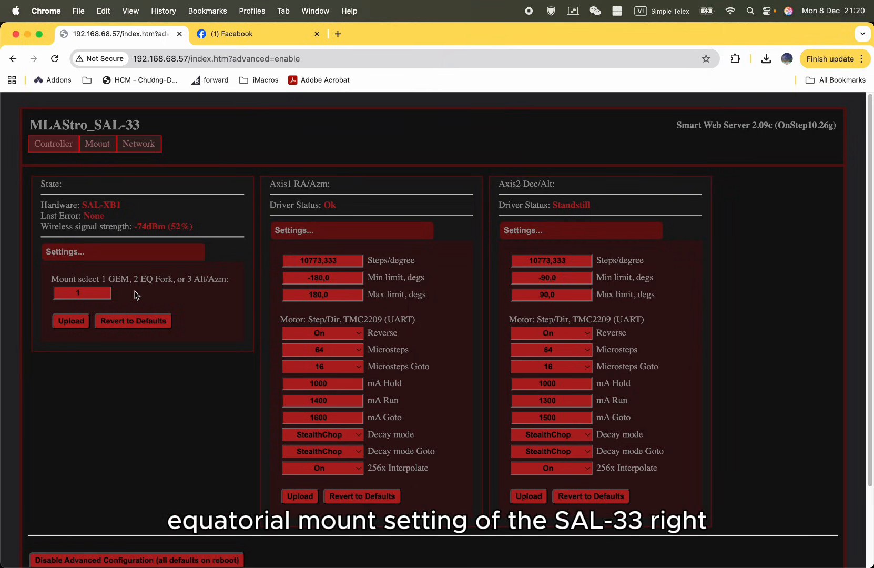
click(97, 293)
drag(133, 279, 176, 278)
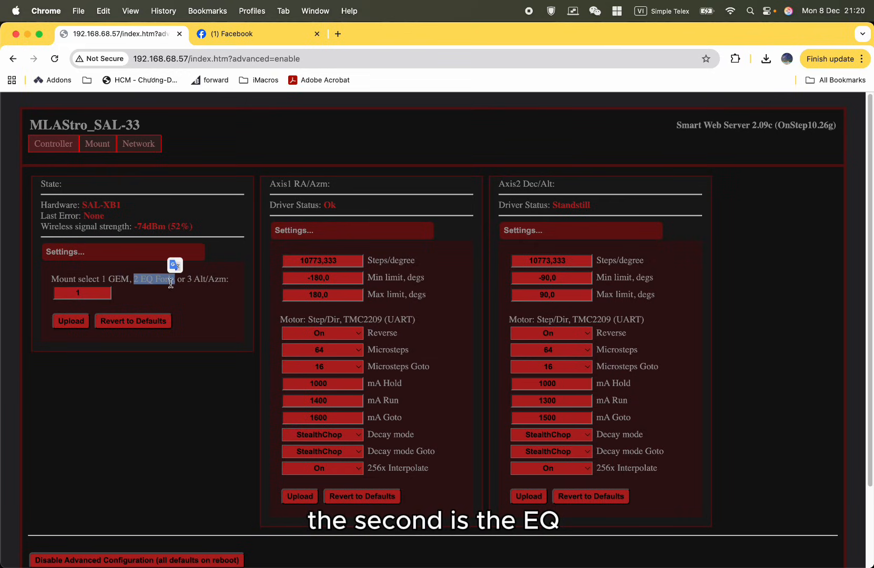
mouse_move(222, 298)
mouse_down()
mouse_move(234, 289)
mouse_move(199, 283)
mouse_move(226, 279)
mouse_up()
click(194, 296)
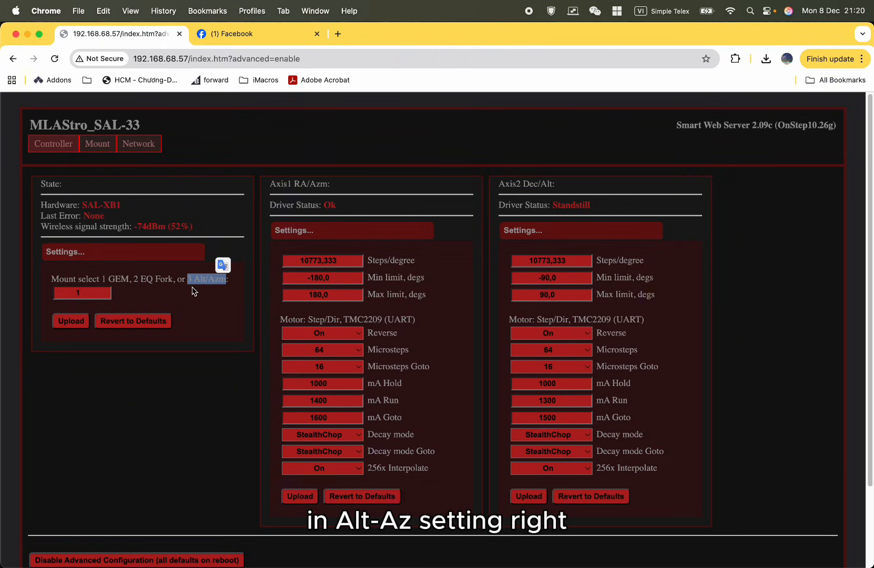
click(197, 282)
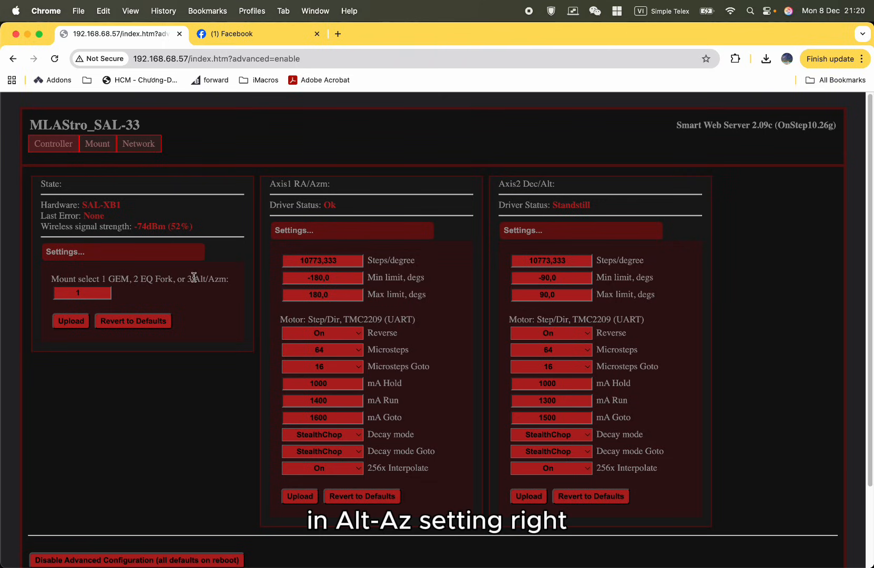
Try the values 2 and 3 for the State section's mount type, and restore it to 1.
drag(194, 277, 219, 278)
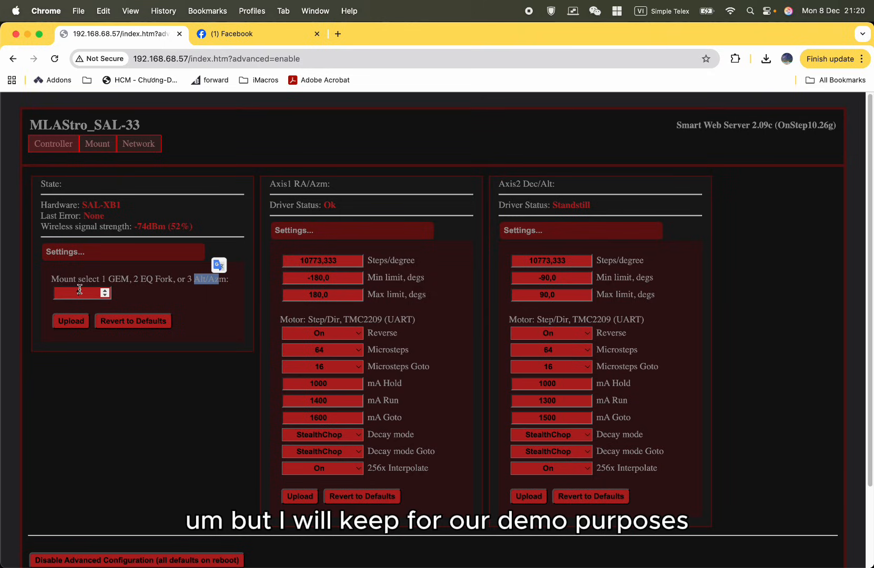
click(79, 290)
text(1)
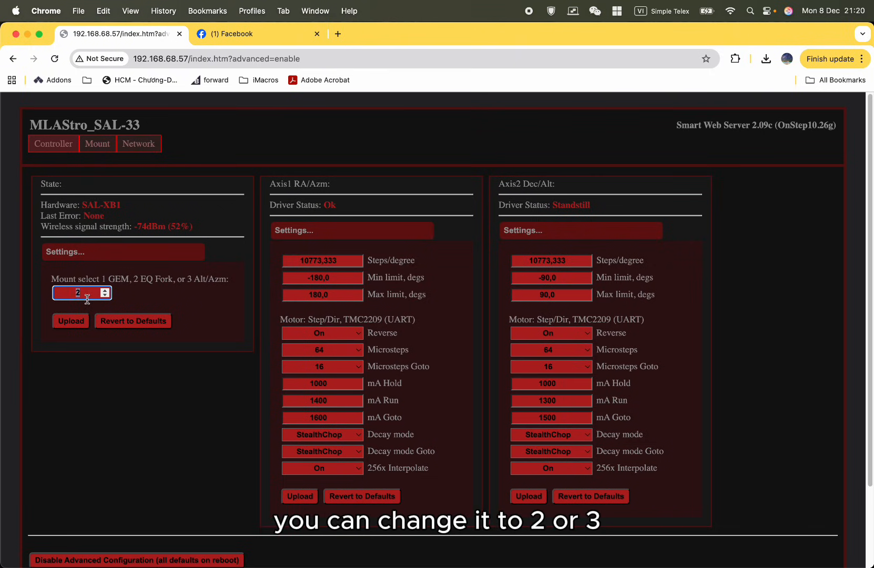
text(3)
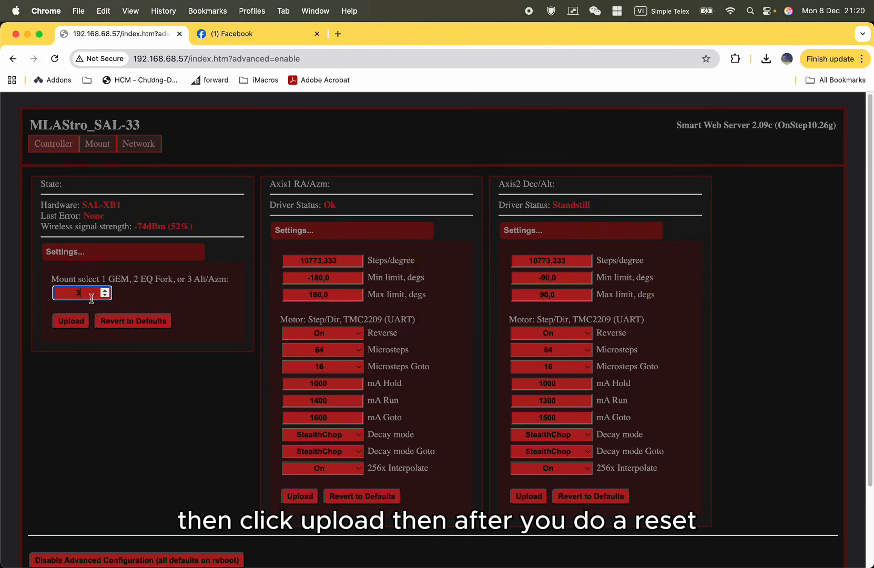
drag(92, 298, 58, 288)
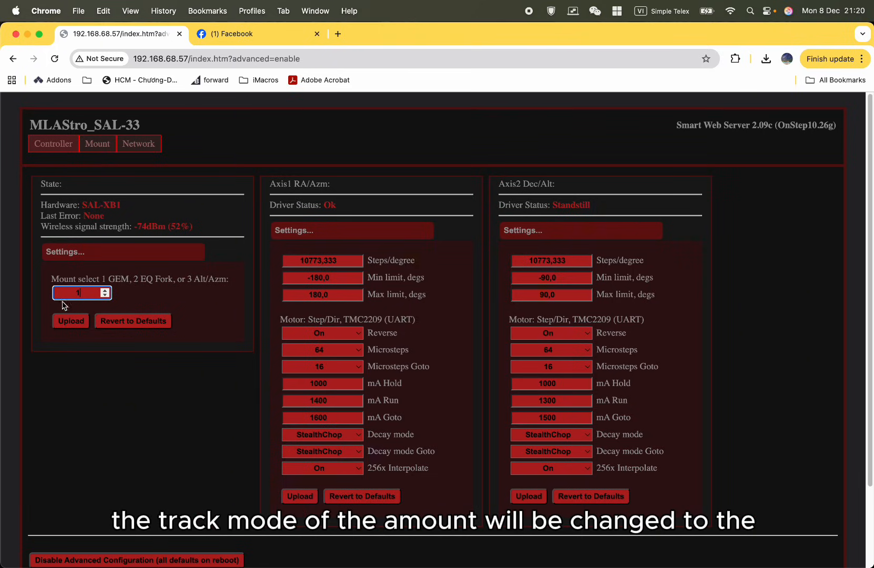
Examine the Alt/Azm option in the State section's mount type setting.
drag(228, 280, 187, 280)
click(198, 280)
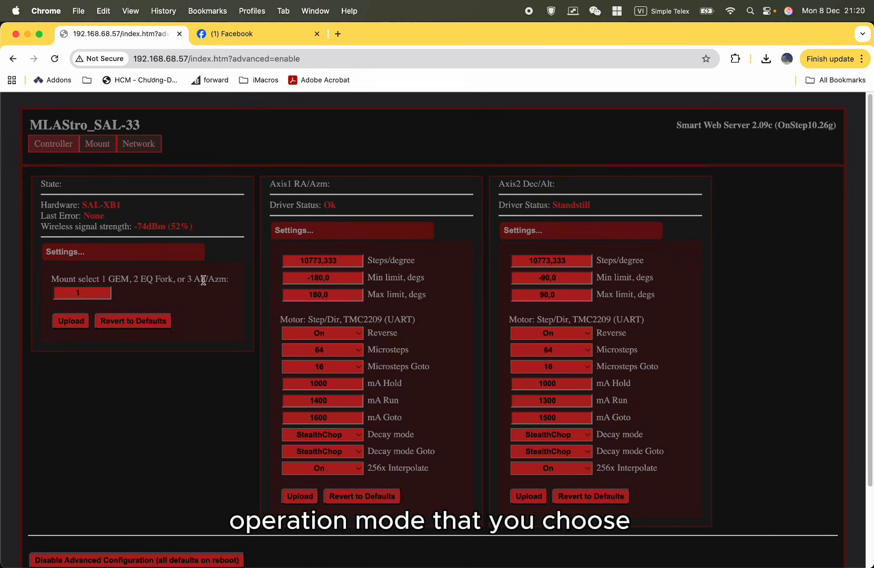
triple_click(201, 280)
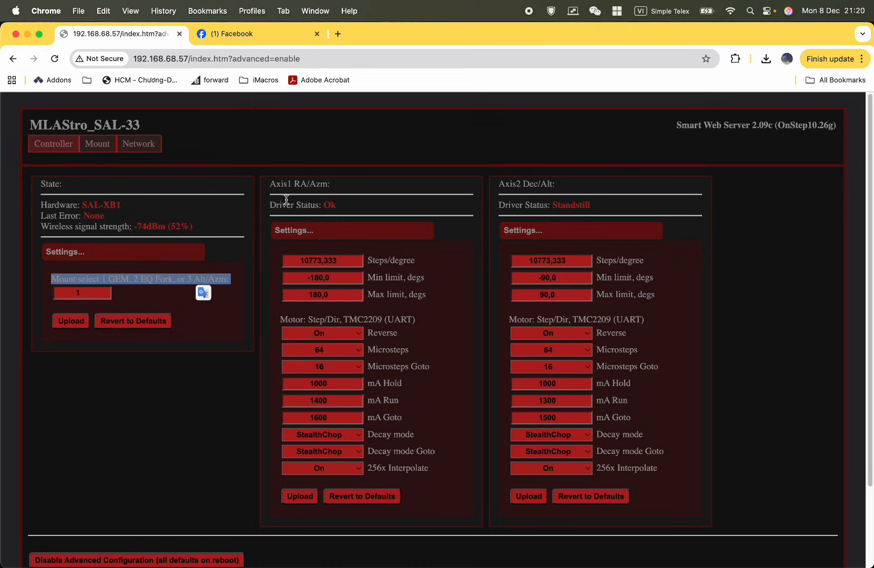
click(303, 192)
triple_click(308, 183)
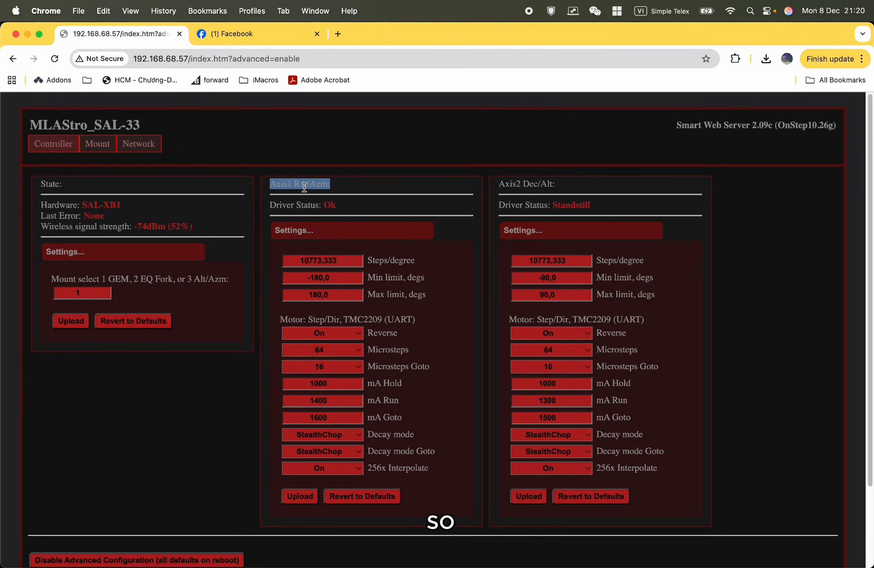
drag(232, 281, 192, 282)
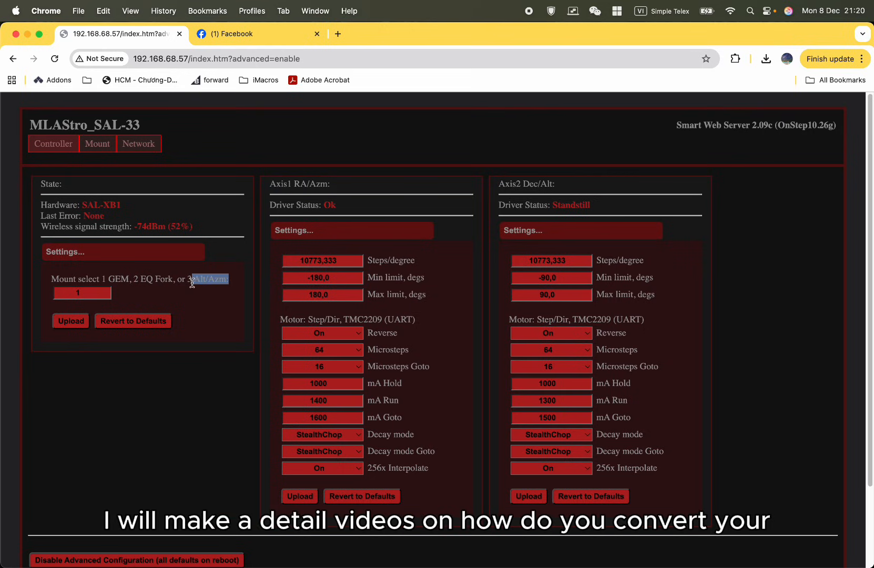
click(199, 301)
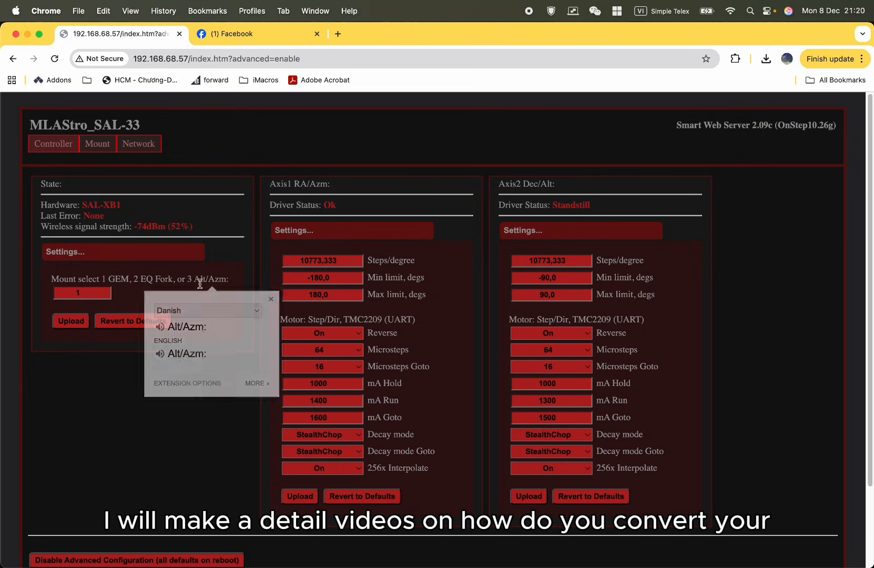
click(176, 207)
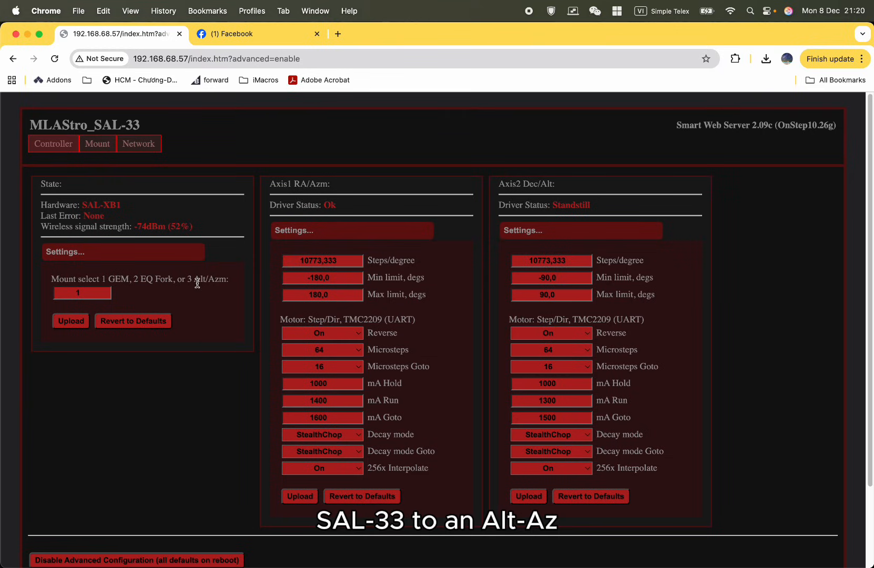
drag(194, 282, 204, 279)
drag(215, 280, 219, 281)
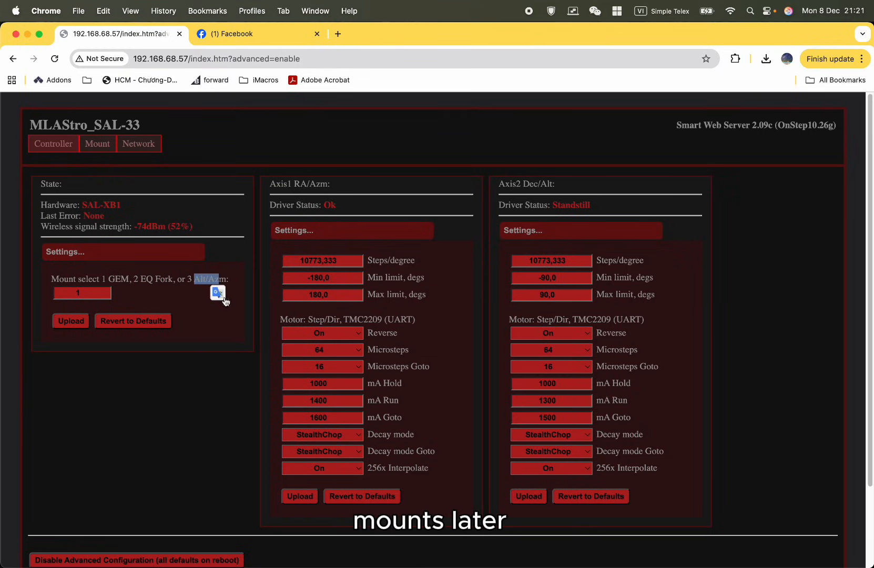
click(234, 340)
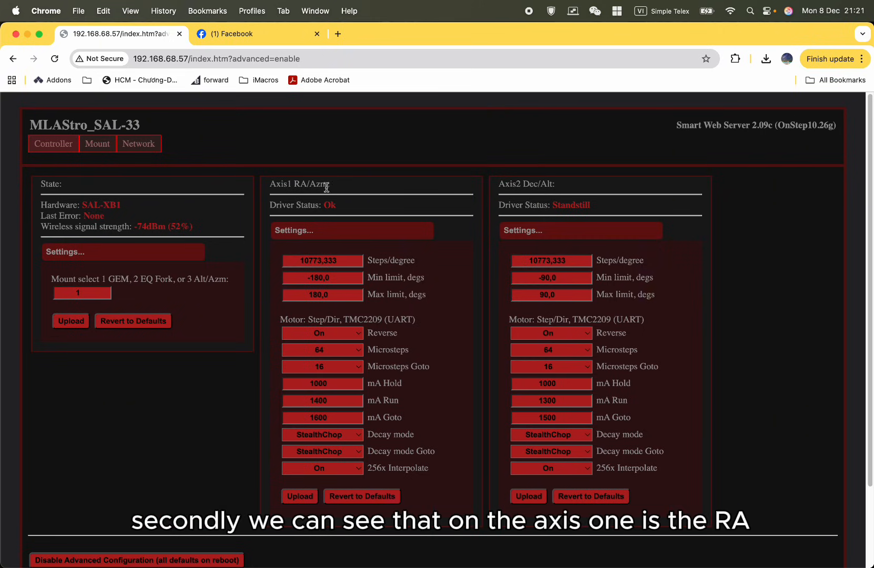
Examine the Axis1 RA/Azm section and its configuration fields alongside the Axis2 Dec/Alt section.
drag(336, 184, 270, 187)
drag(361, 188, 281, 184)
click(356, 188)
drag(355, 188, 274, 187)
click(380, 195)
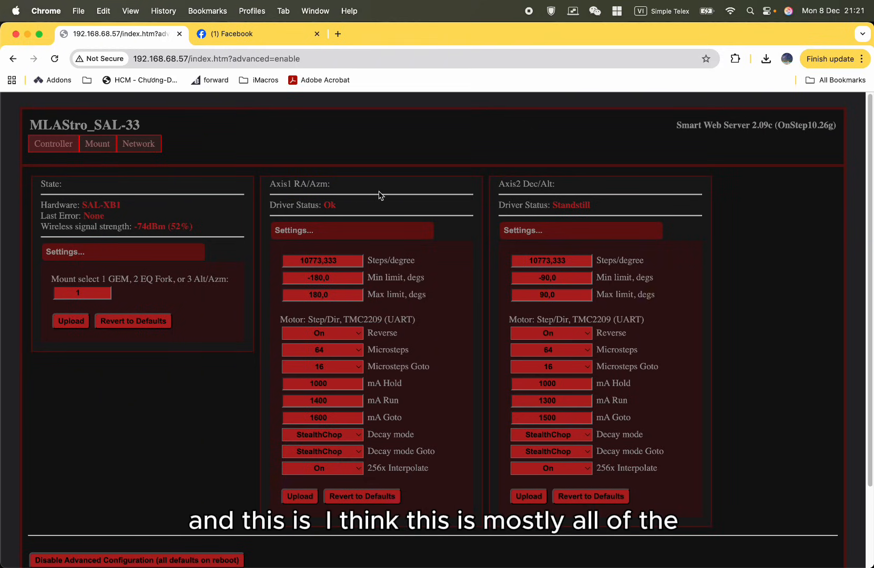
drag(271, 182, 448, 548)
click(450, 543)
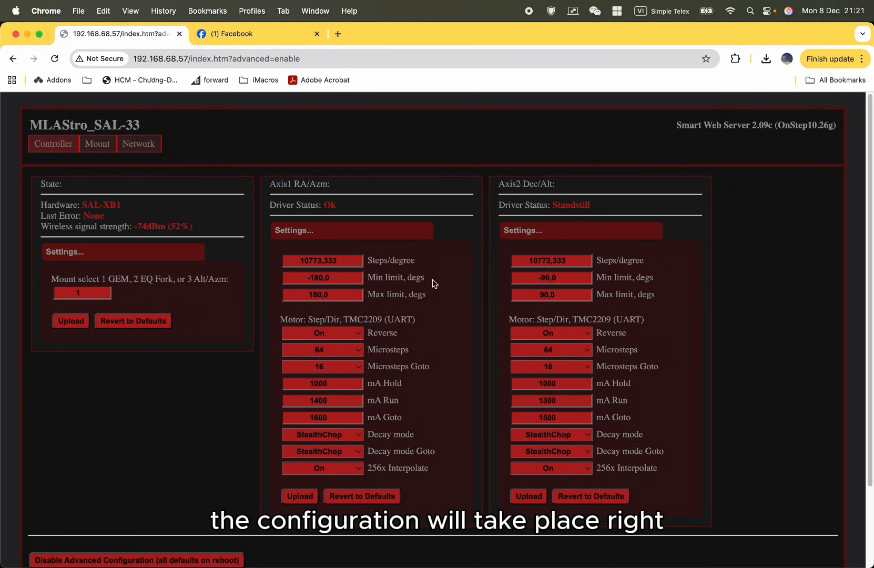
drag(274, 182, 318, 184)
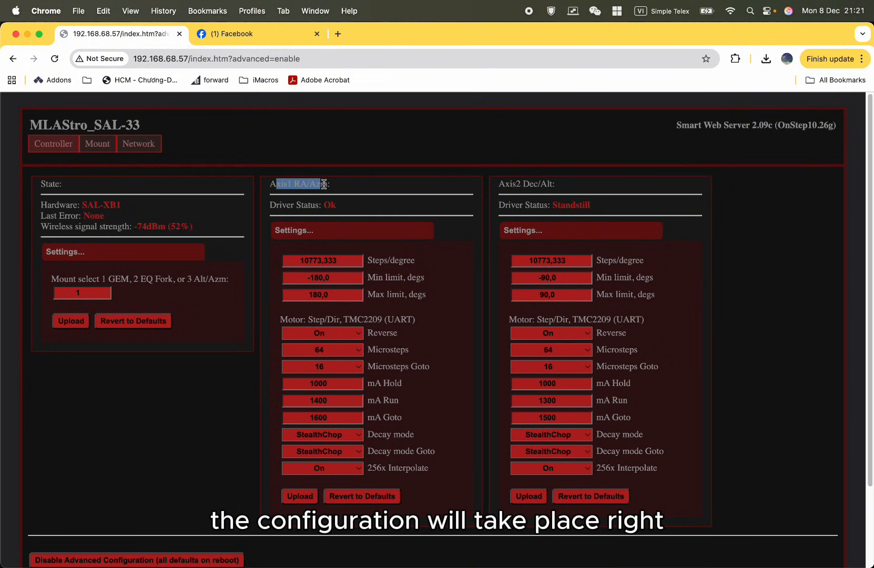
click(337, 180)
drag(534, 183, 486, 182)
click(623, 183)
click(486, 181)
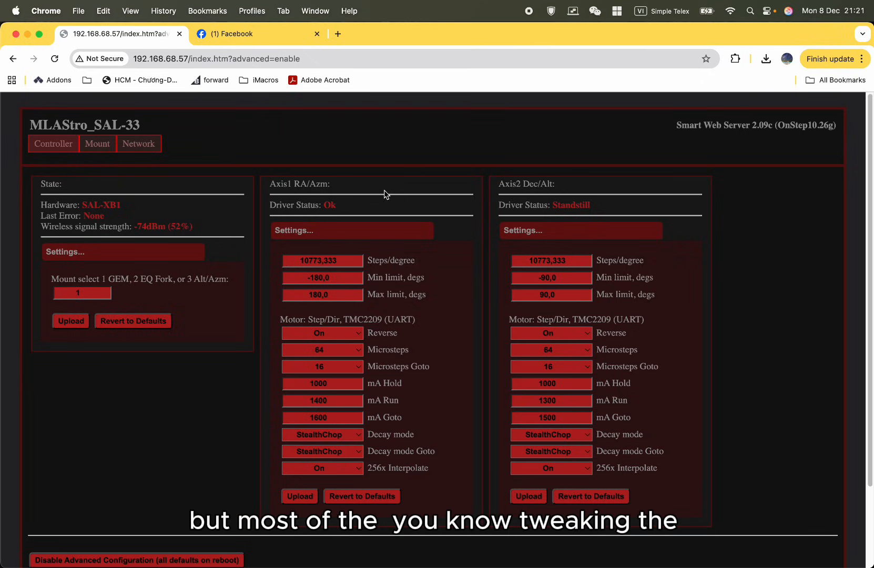
drag(330, 184, 271, 188)
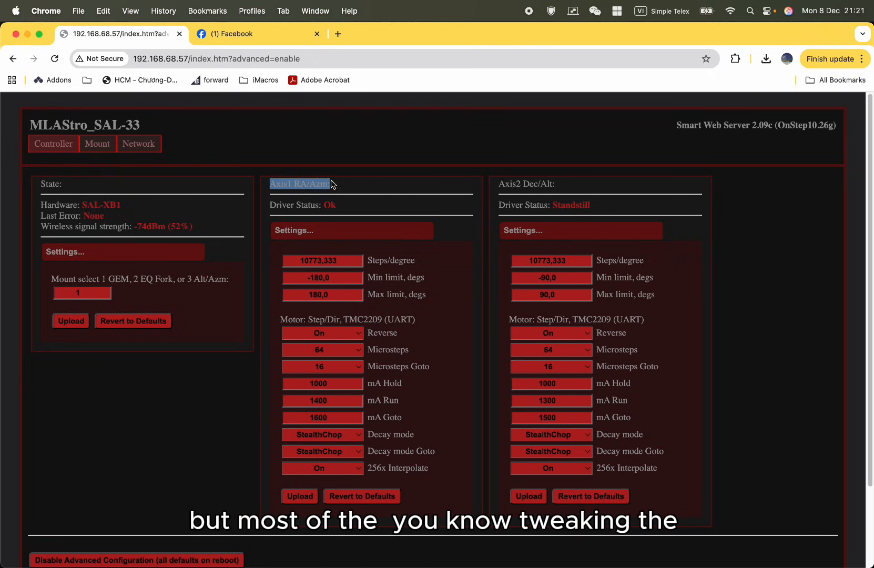
mouse_move(356, 189)
mouse_down()
mouse_move(295, 191)
mouse_move(346, 192)
mouse_up()
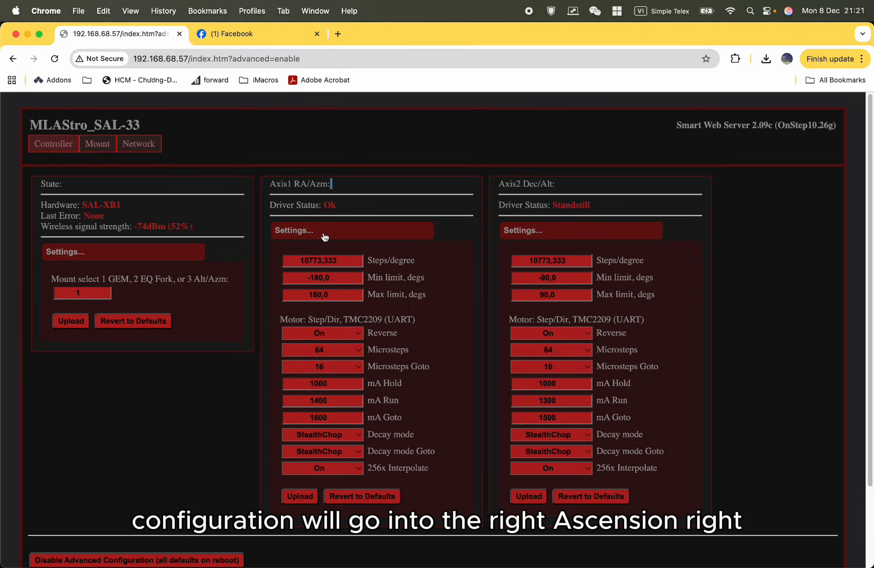
click(349, 188)
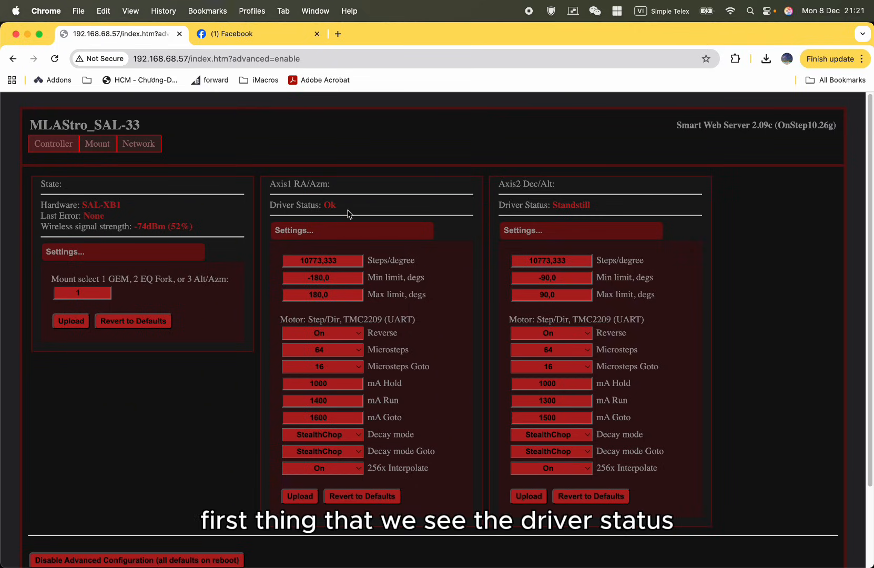
Compare the driver status of Axis1 RA/Azm with that of Axis2 Dec/Alt.
drag(324, 211, 269, 208)
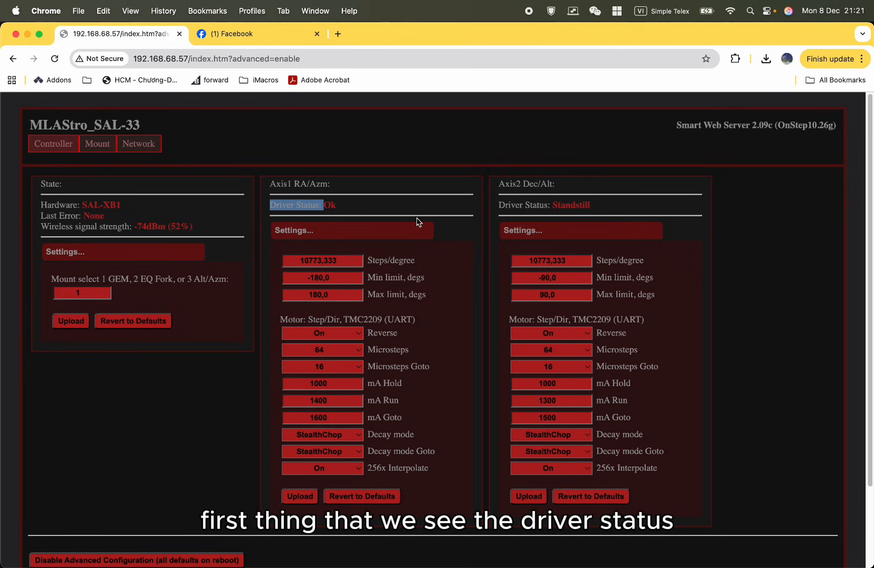
click(391, 210)
drag(342, 207, 324, 207)
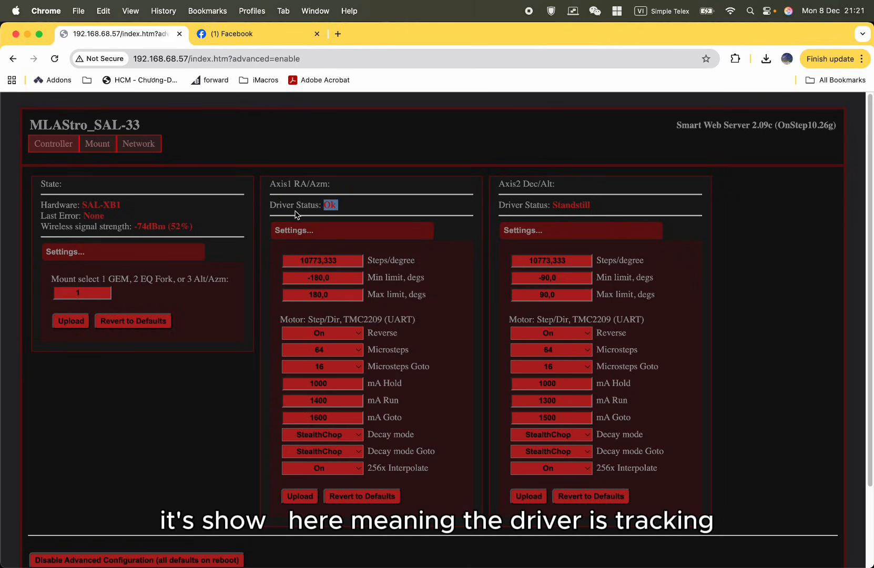
click(286, 214)
drag(552, 208, 499, 206)
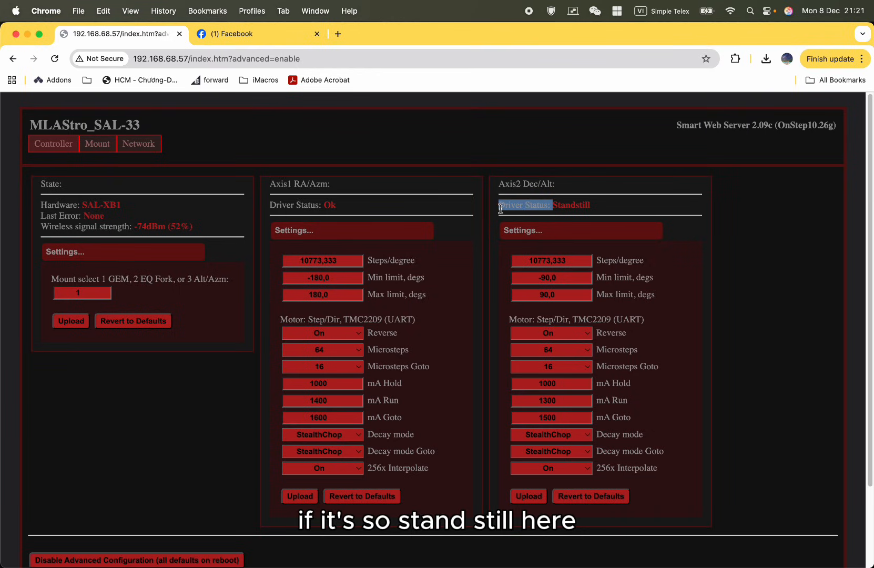
double_click(572, 205)
click(572, 205)
double_click(530, 205)
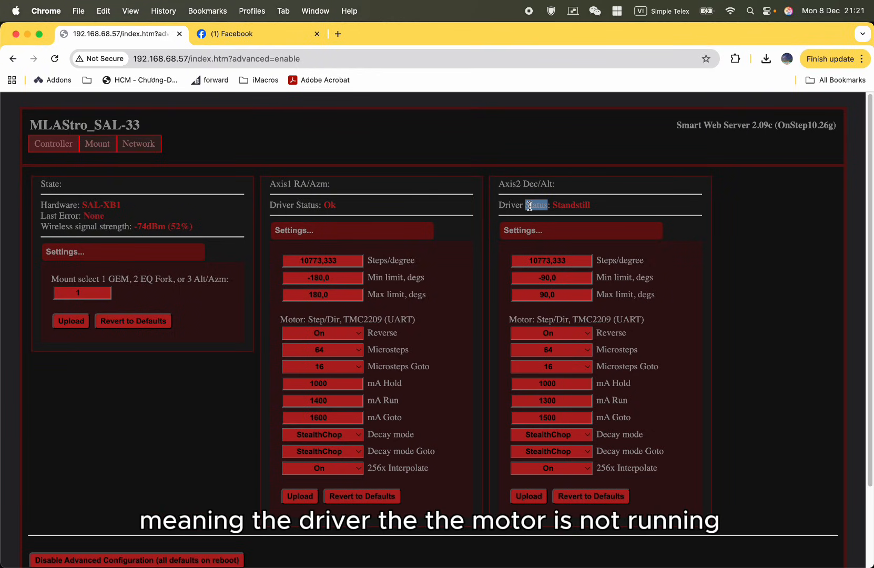
double_click(563, 206)
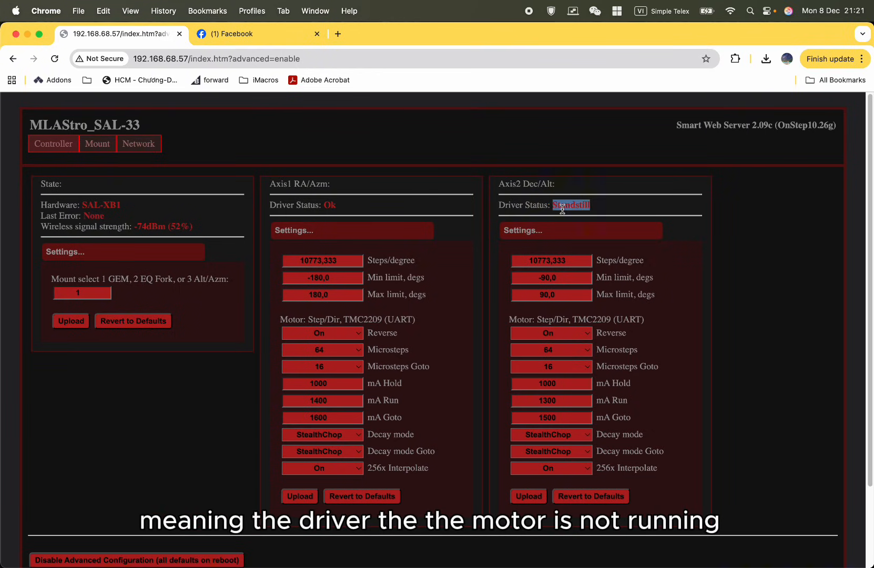
click(562, 207)
Turn off the mount's tracking on the Mount page.
click(112, 144)
scroll(133, 429, down, 3)
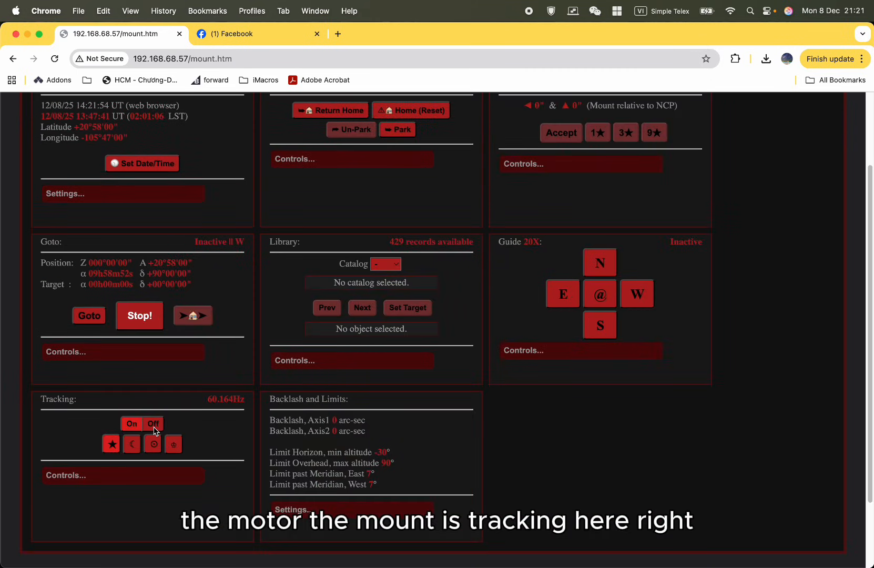
click(153, 426)
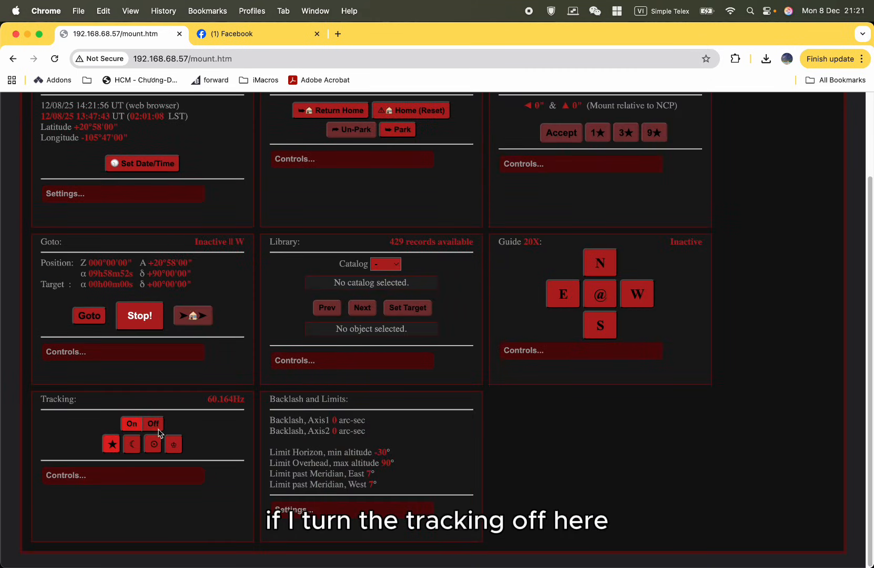
Return to the Controller page and check the driver status of Axis1 RA/Azm with tracking off.
scroll(184, 431, up, 3)
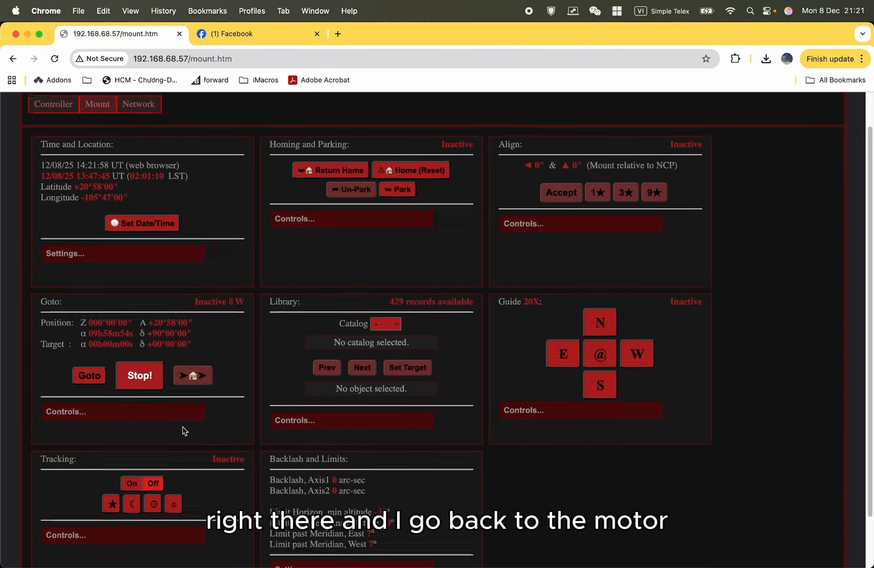
click(62, 124)
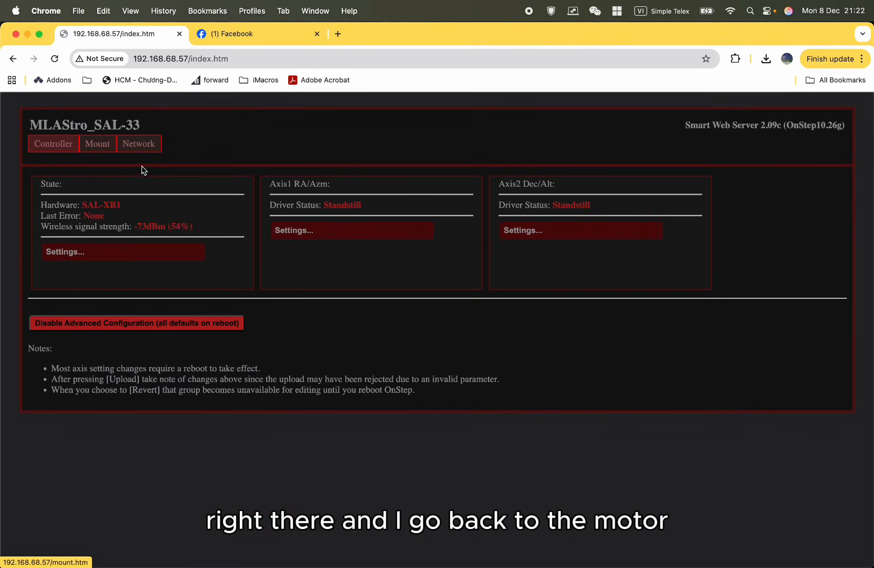
triple_click(303, 205)
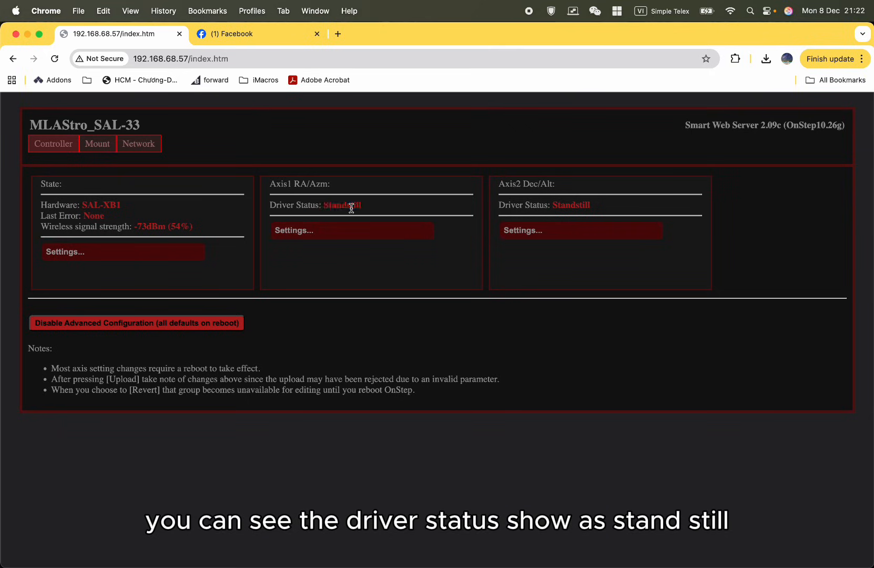
triple_click(351, 208)
click(377, 211)
double_click(342, 205)
click(291, 207)
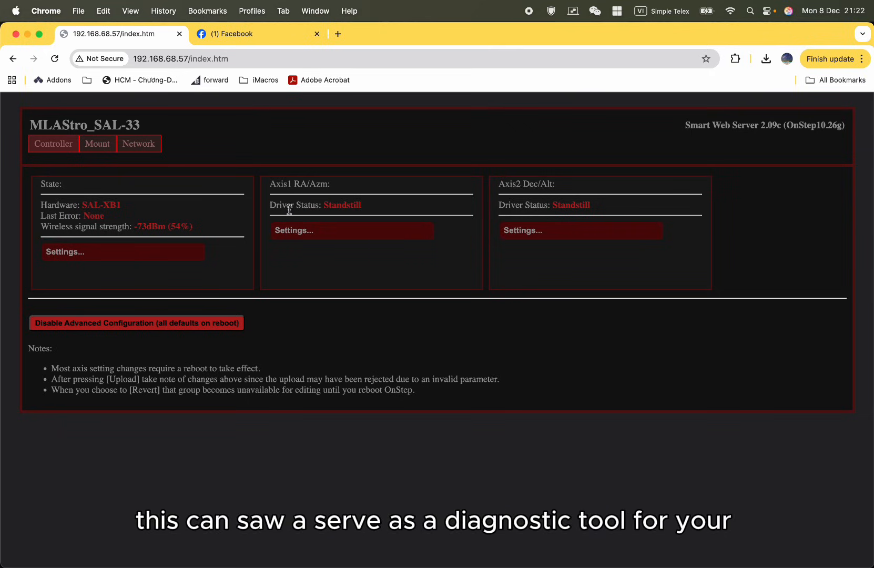
drag(324, 206, 378, 210)
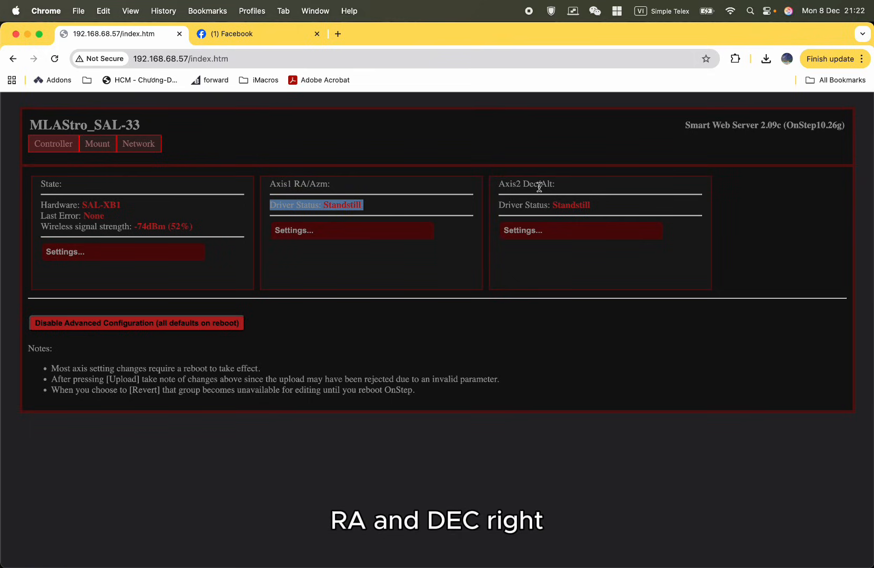
click(403, 205)
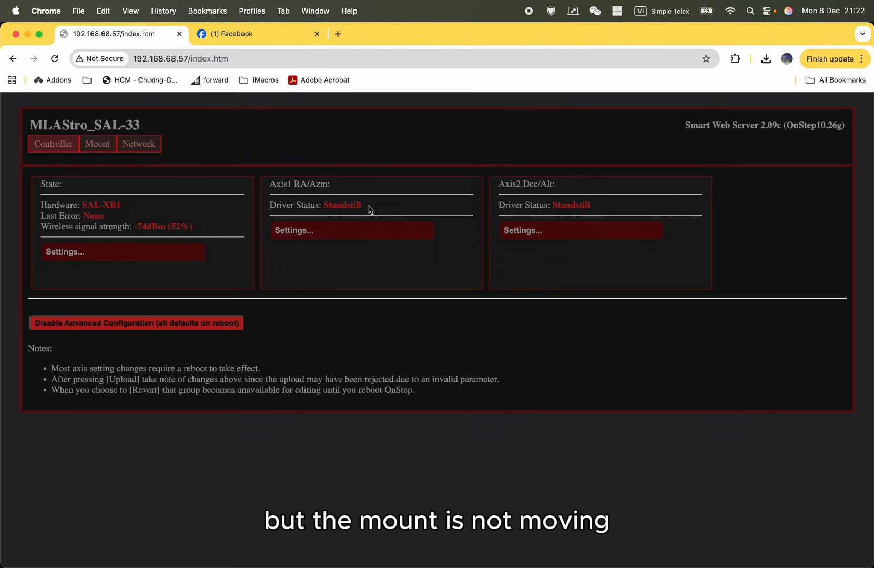
mouse_move(369, 209)
mouse_down()
mouse_move(271, 209)
mouse_move(381, 195)
mouse_move(372, 204)
mouse_up()
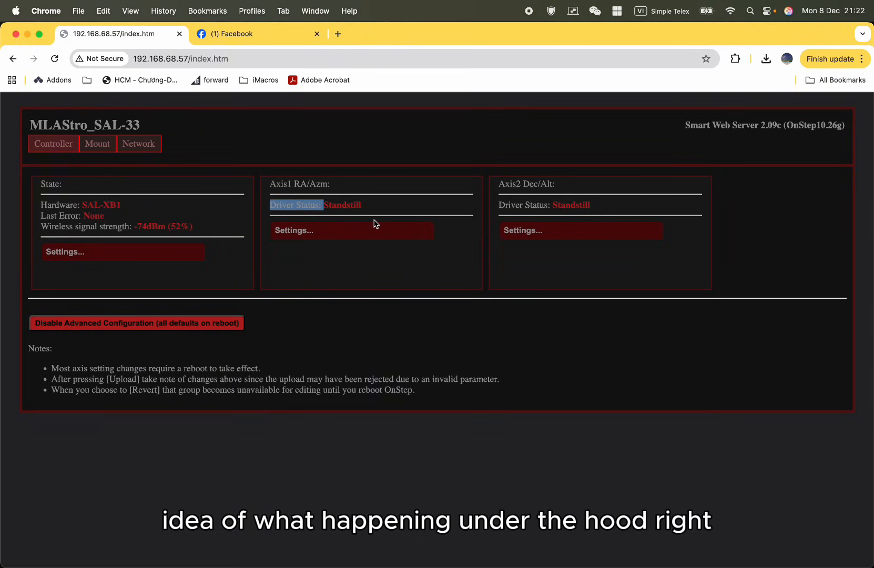
click(390, 211)
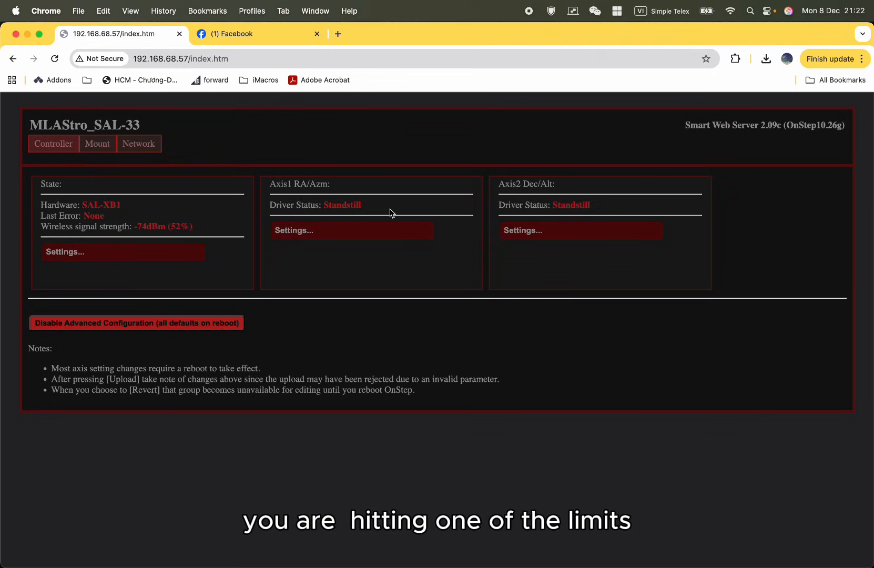
double_click(348, 206)
click(374, 206)
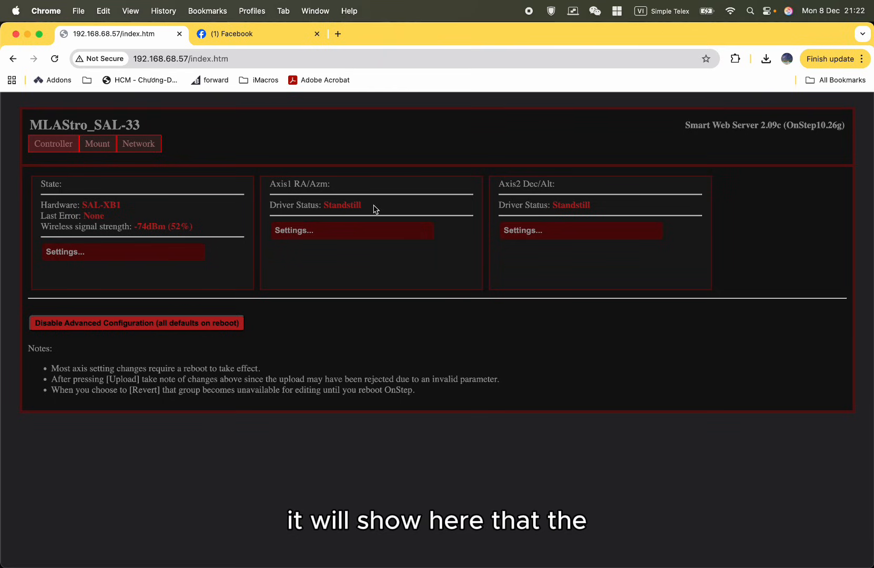
Compare the driver status of both axes and expand the Axis1 RA/Azm settings.
double_click(343, 207)
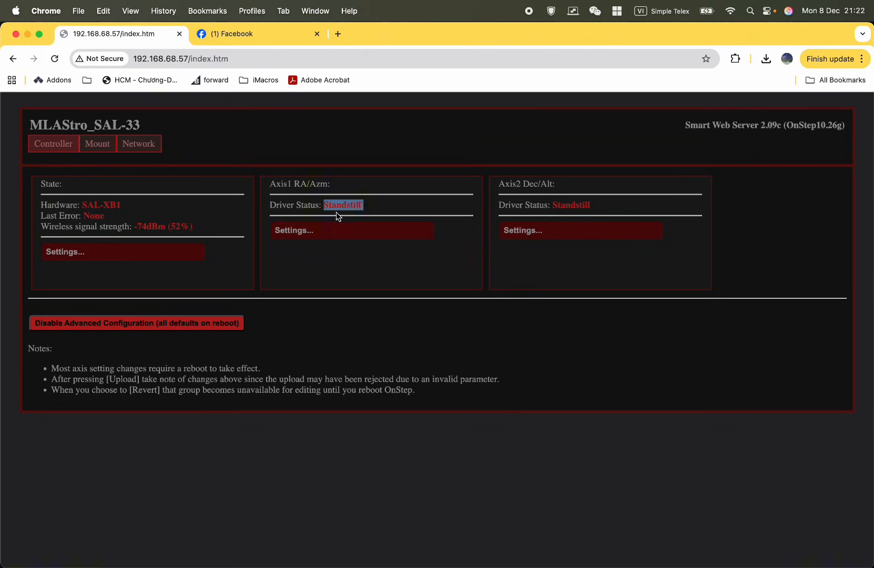
triple_click(564, 203)
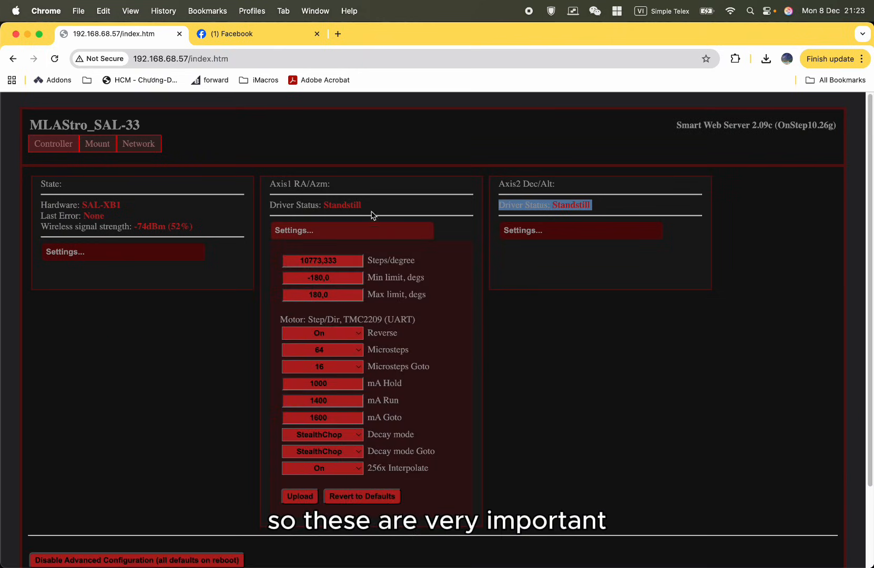
drag(360, 206, 287, 200)
double_click(295, 204)
triple_click(296, 205)
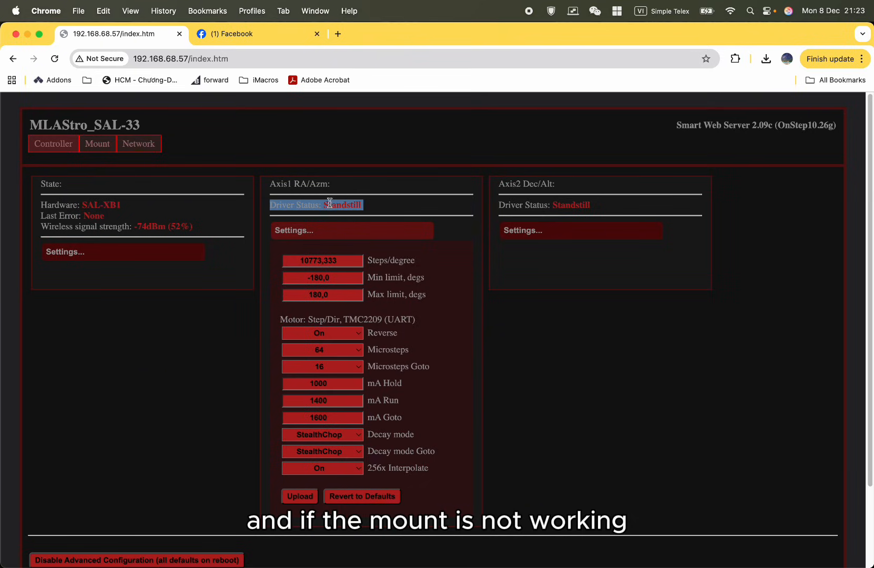
Review the driver status lines of Axis1 RA/Azm and Axis2 Dec/Alt with the Axis1 settings open.
click(333, 203)
drag(323, 205, 276, 205)
click(367, 204)
drag(373, 209, 287, 205)
triple_click(285, 205)
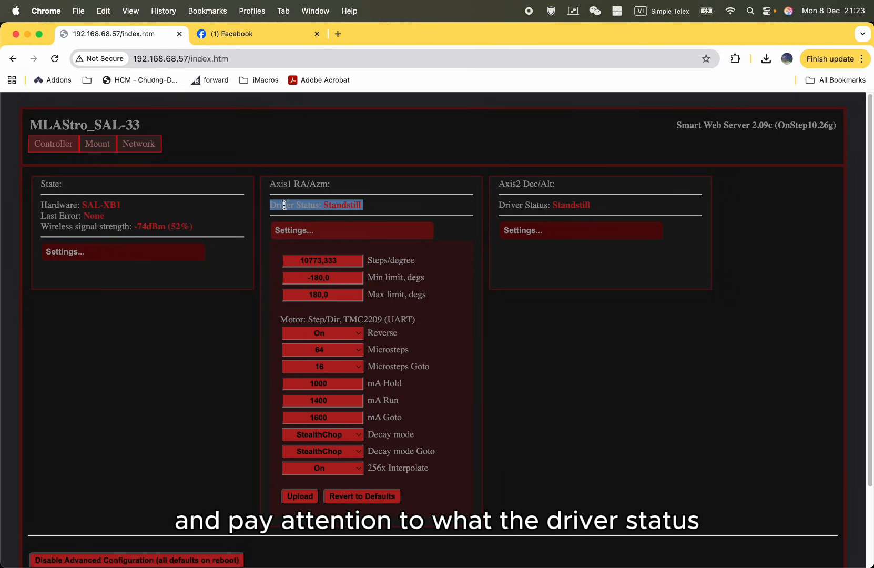
click(380, 206)
triple_click(340, 208)
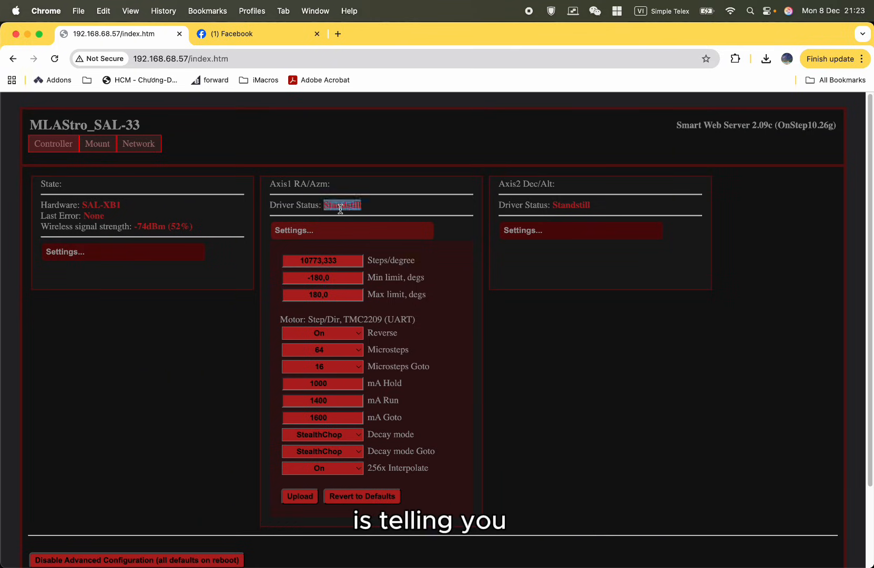
triple_click(501, 206)
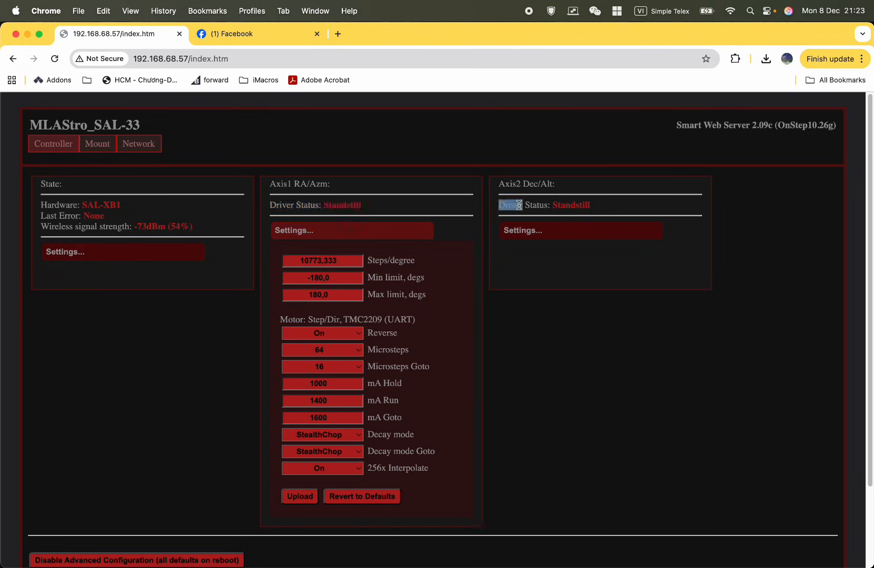
triple_click(352, 205)
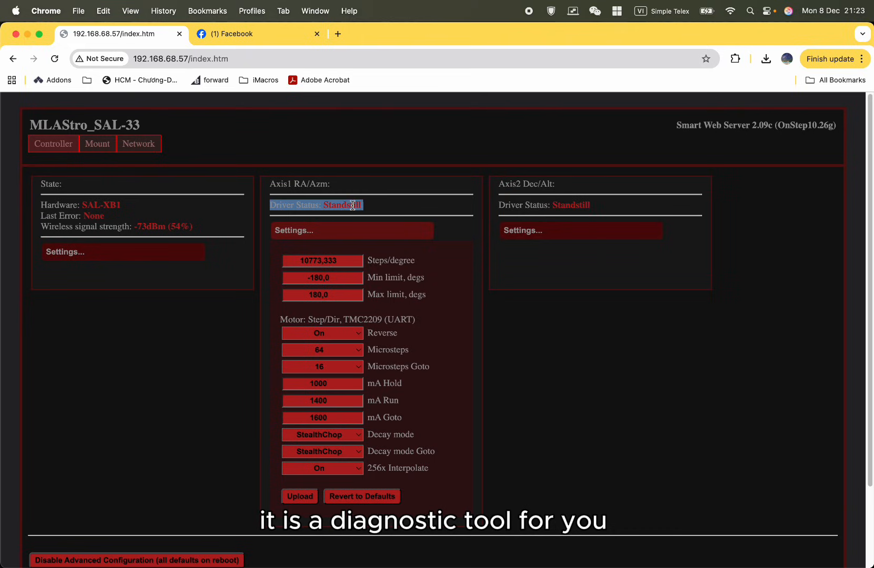
Examine the Steps/degree value in the Axis1 RA/Azm settings together with the axis's driver status.
drag(348, 263, 257, 260)
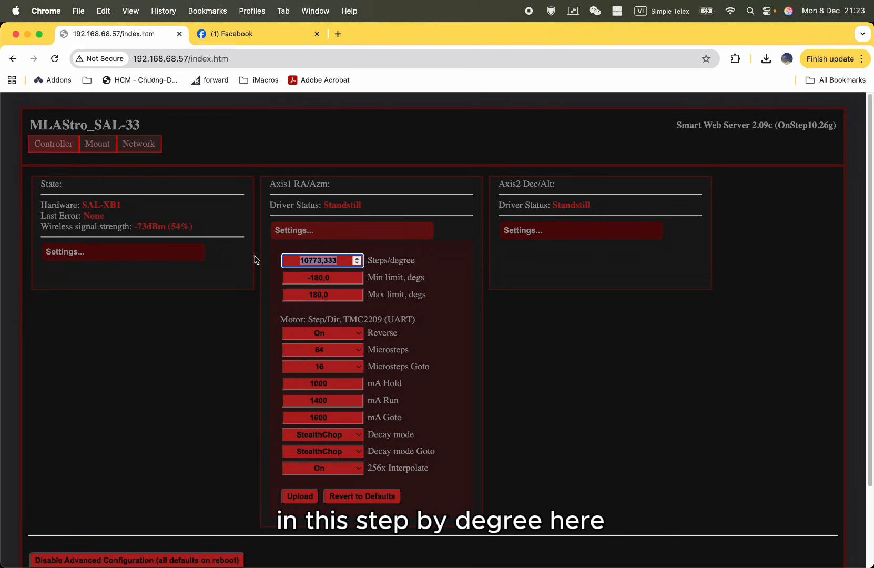
click(383, 208)
double_click(324, 264)
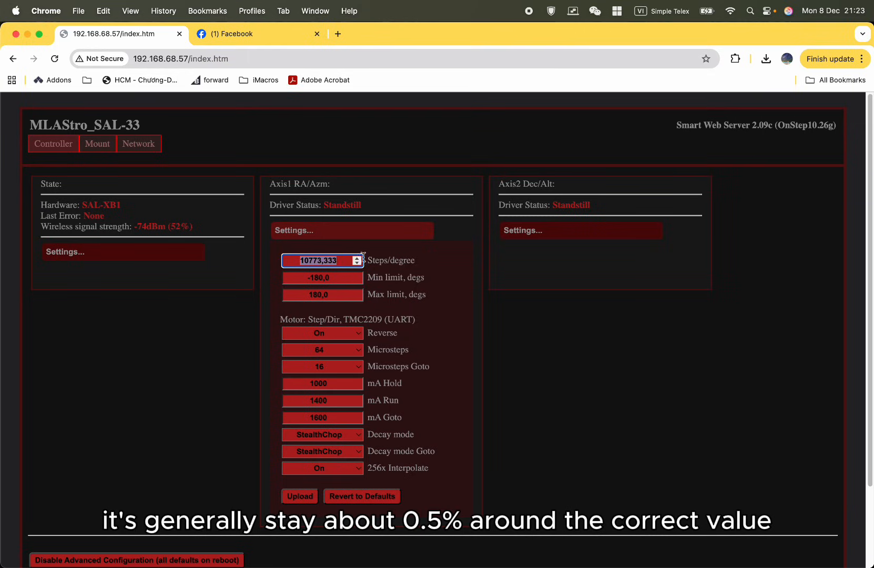
drag(386, 211, 272, 206)
triple_click(272, 206)
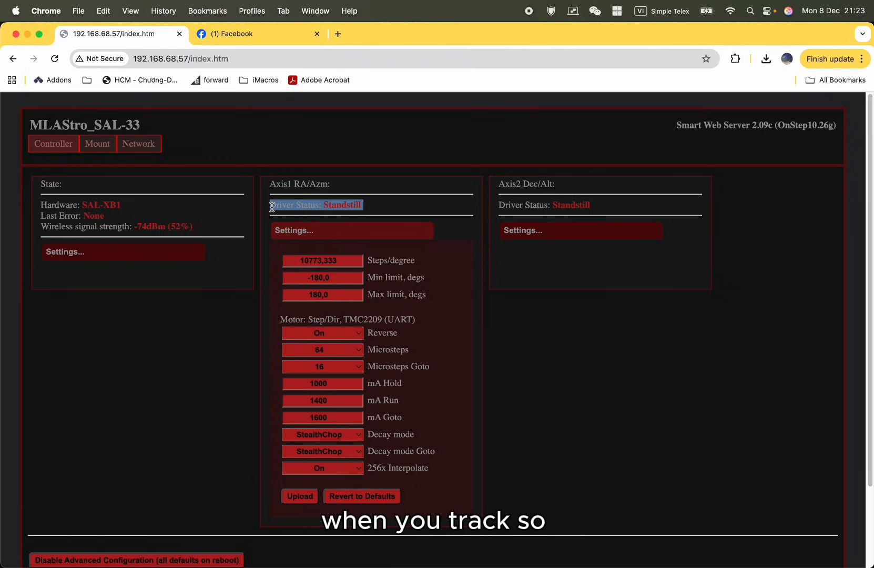
double_click(306, 261)
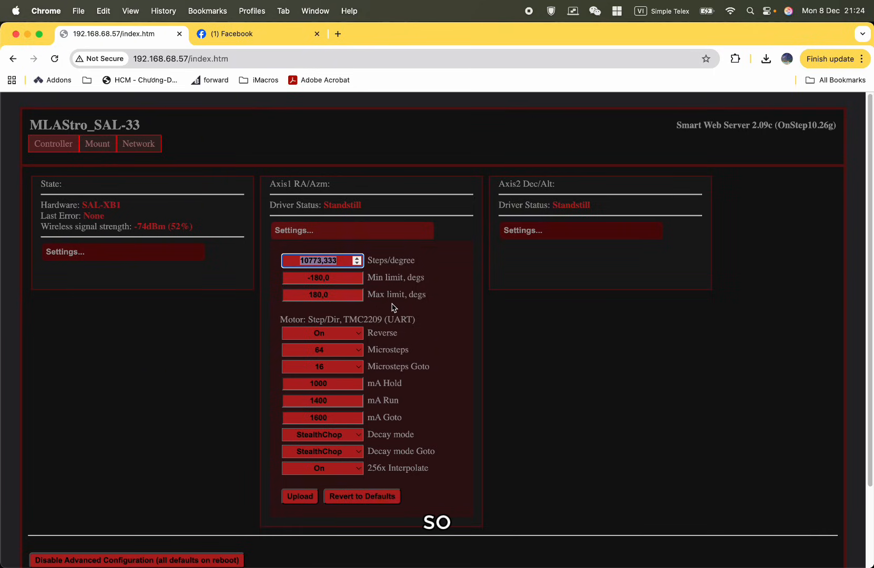
click(339, 260)
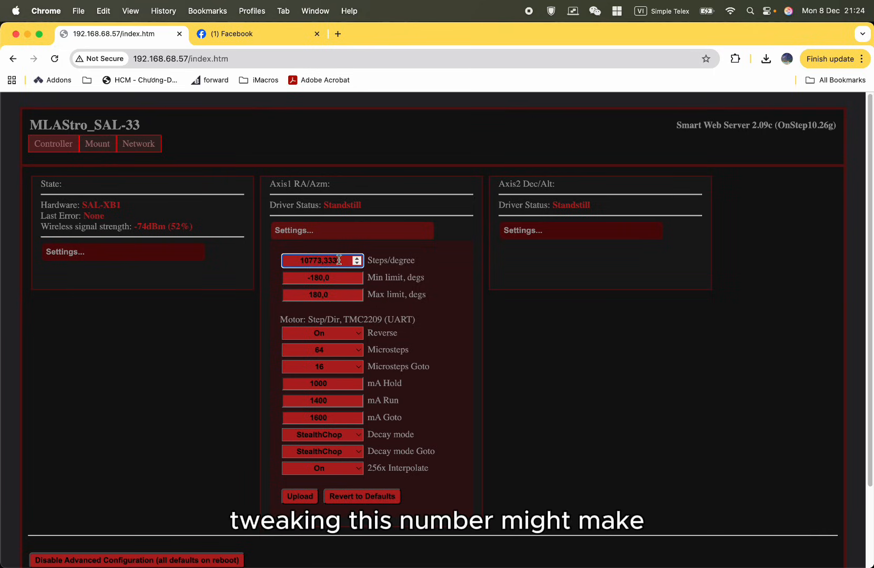
drag(339, 259, 299, 261)
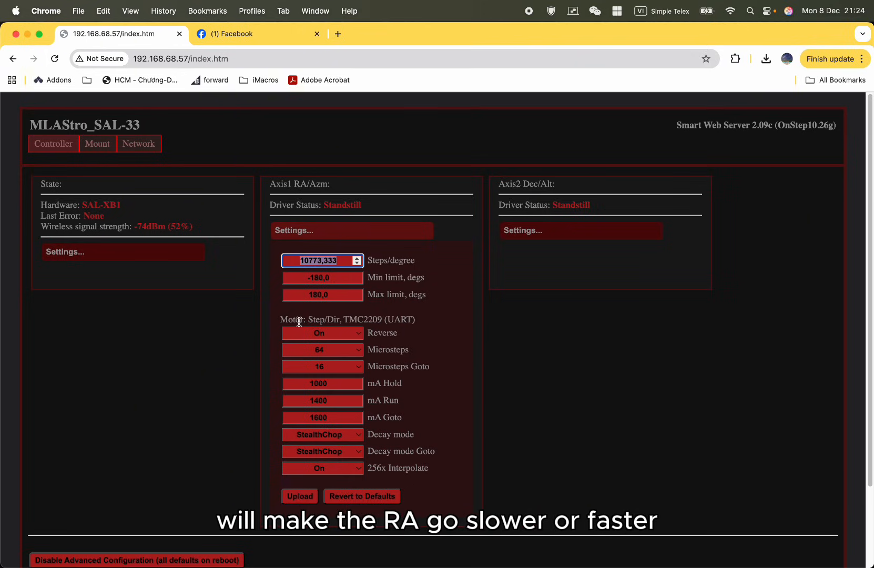
click(418, 209)
double_click(300, 261)
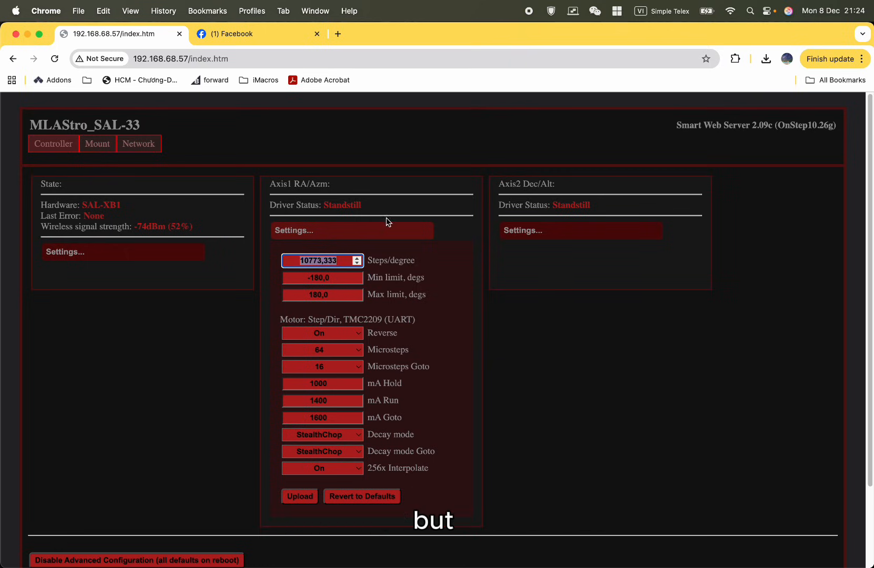
click(422, 205)
click(347, 260)
double_click(283, 265)
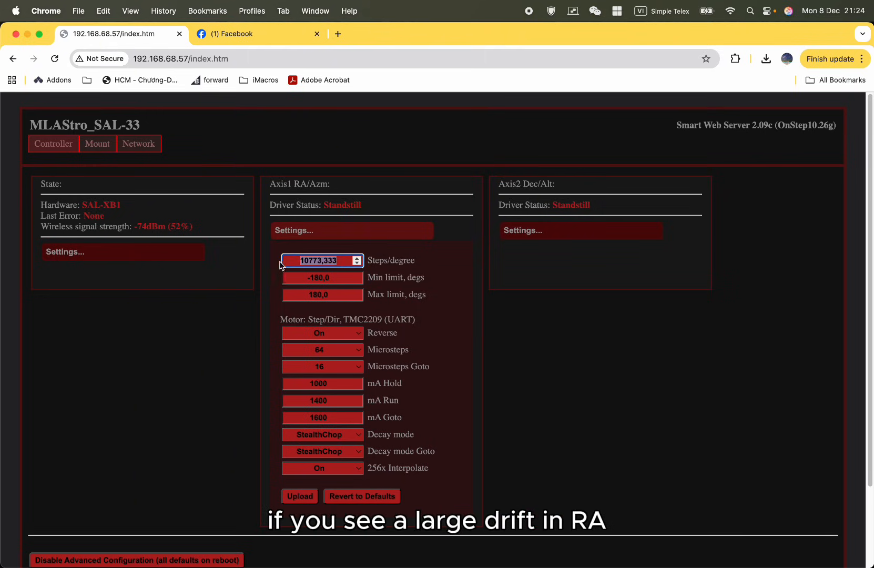
double_click(298, 262)
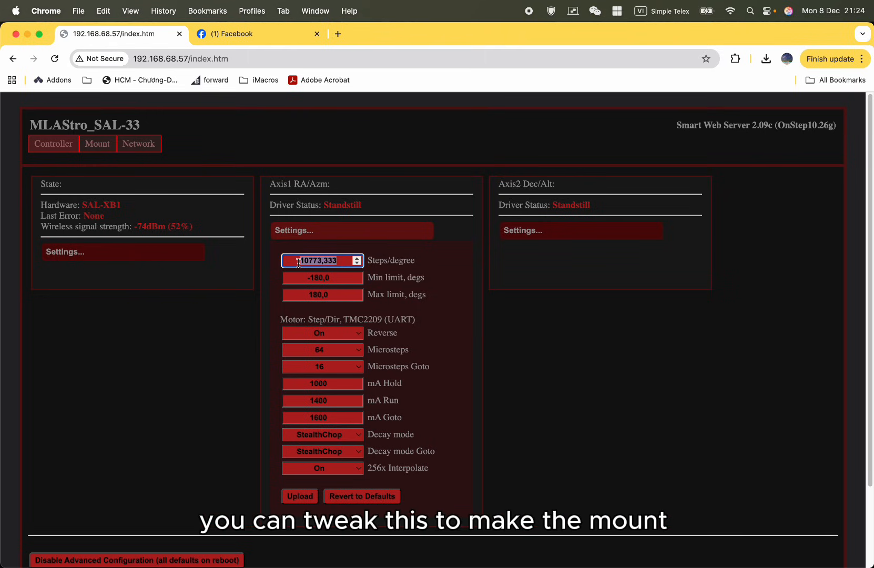
click(298, 262)
click(355, 259)
click(502, 338)
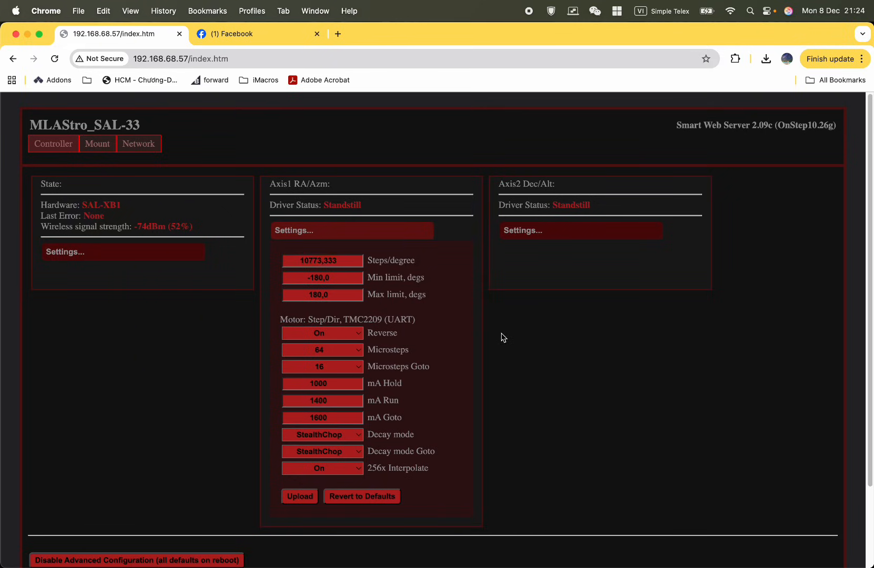
Examine the minimum and maximum limits in degrees in the Axis1 RA/Azm settings.
double_click(345, 275)
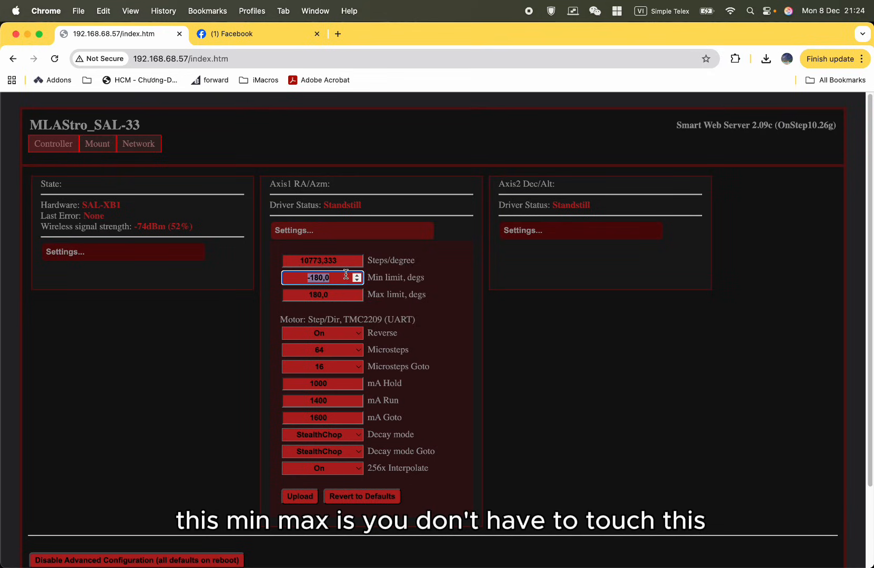
drag(344, 298, 271, 296)
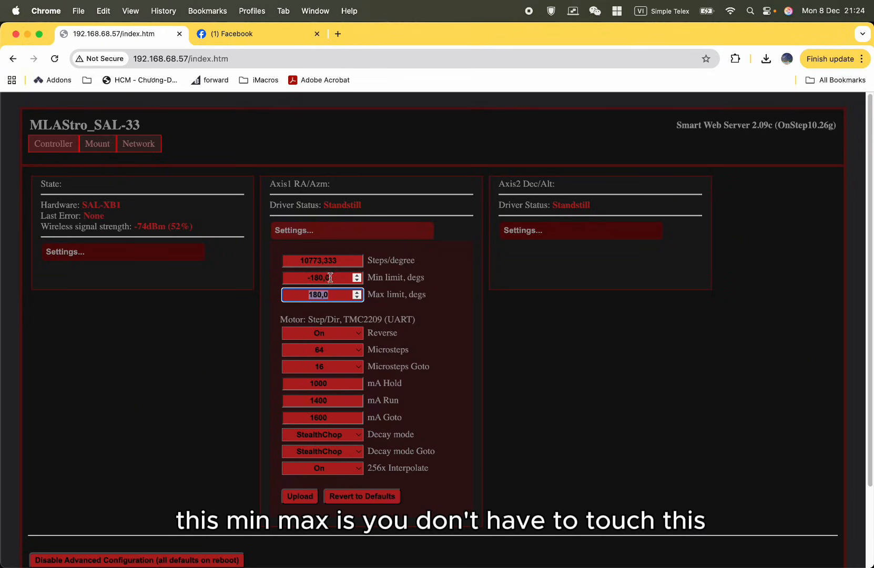
drag(332, 278, 265, 274)
drag(328, 296, 291, 277)
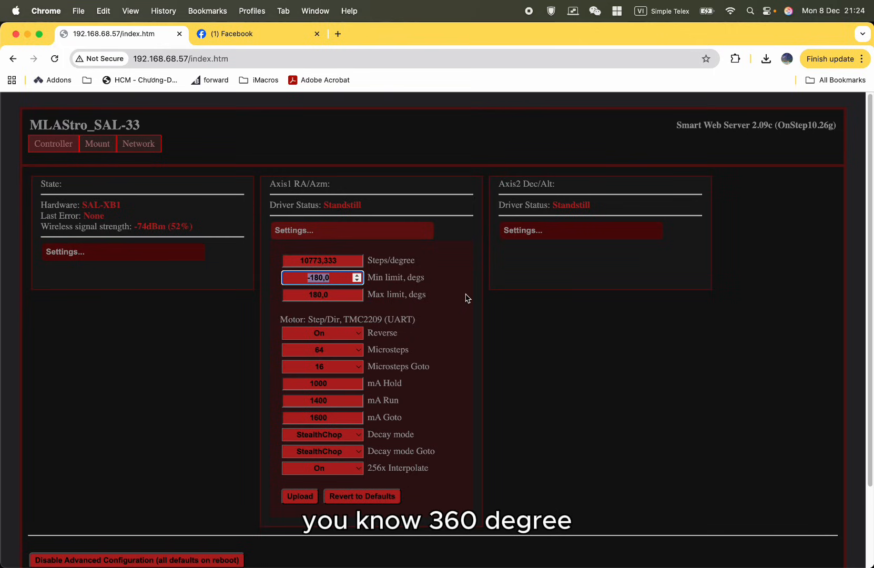
click(336, 295)
click(342, 282)
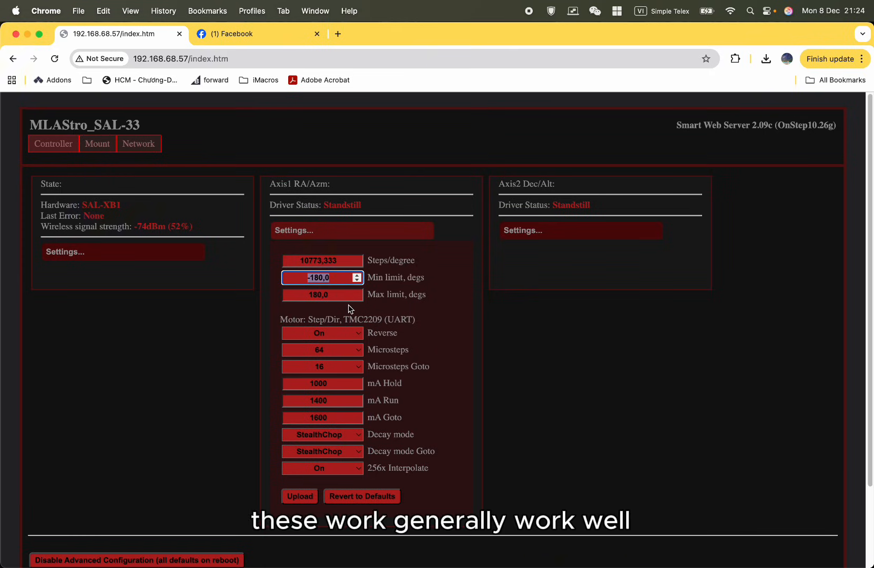
click(561, 361)
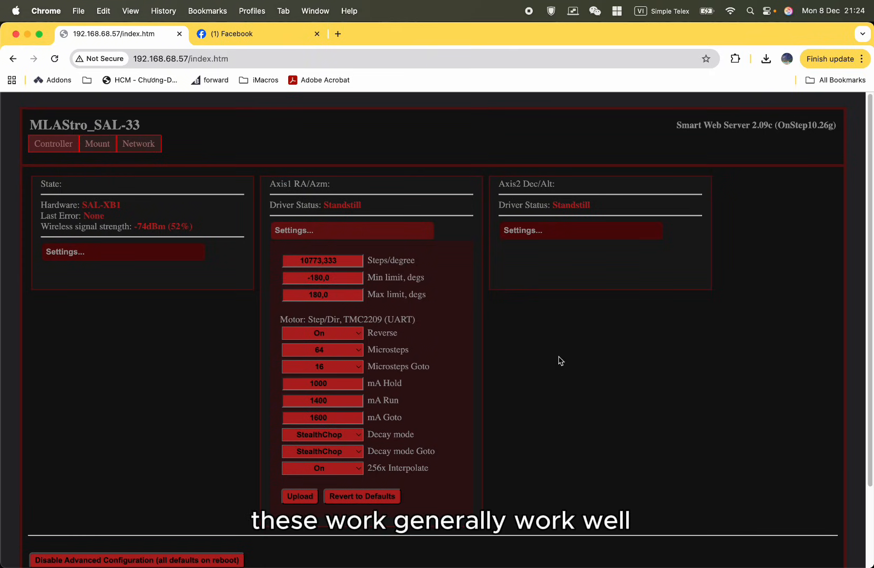
Check the motor driver type listed in the Axis1 RA/Azm settings.
scroll(343, 337, down, 1)
triple_click(339, 302)
triple_click(339, 302)
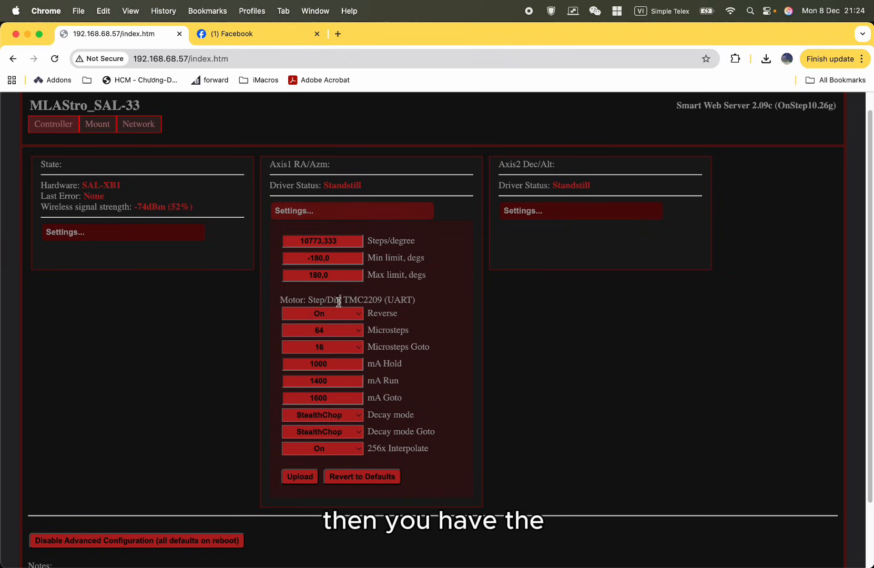
triple_click(386, 300)
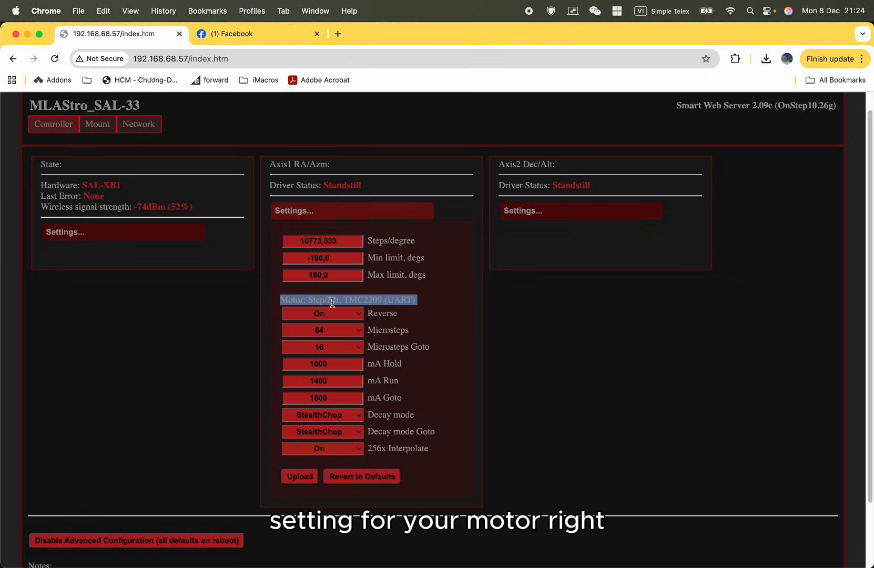
Examine the Reverse option that controls the Axis1 motor's direction of rotation, without changing it.
click(361, 317)
click(430, 322)
click(351, 319)
click(456, 321)
click(450, 326)
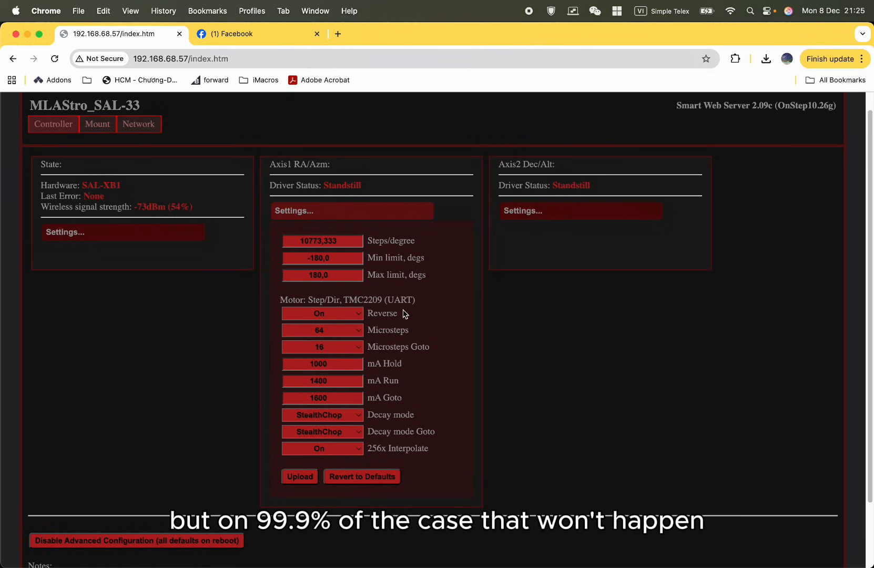
drag(403, 312, 267, 318)
click(421, 322)
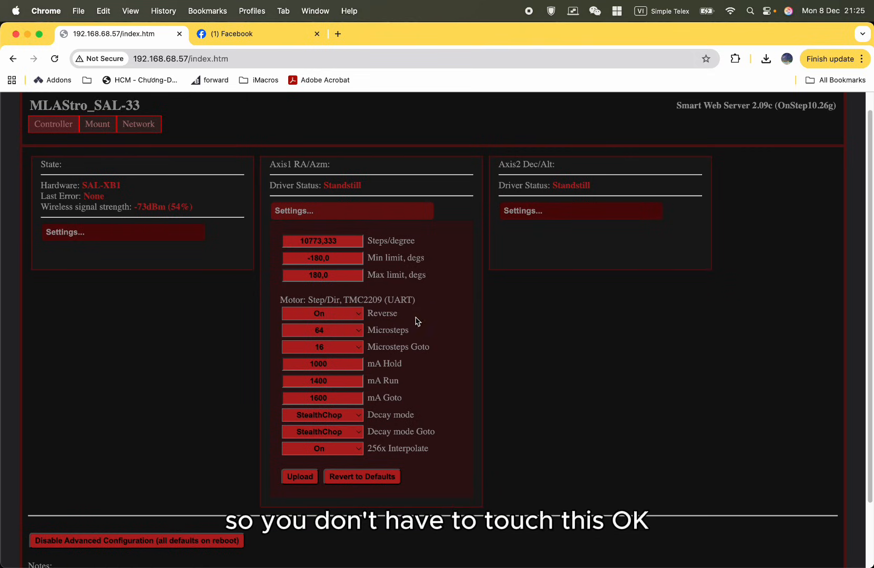
drag(403, 315, 287, 316)
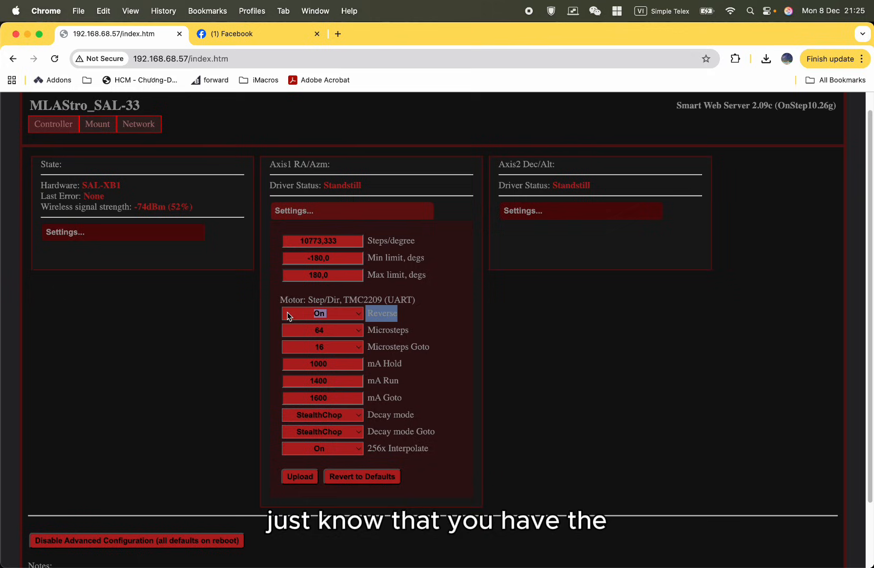
click(430, 310)
drag(397, 315, 285, 318)
click(442, 325)
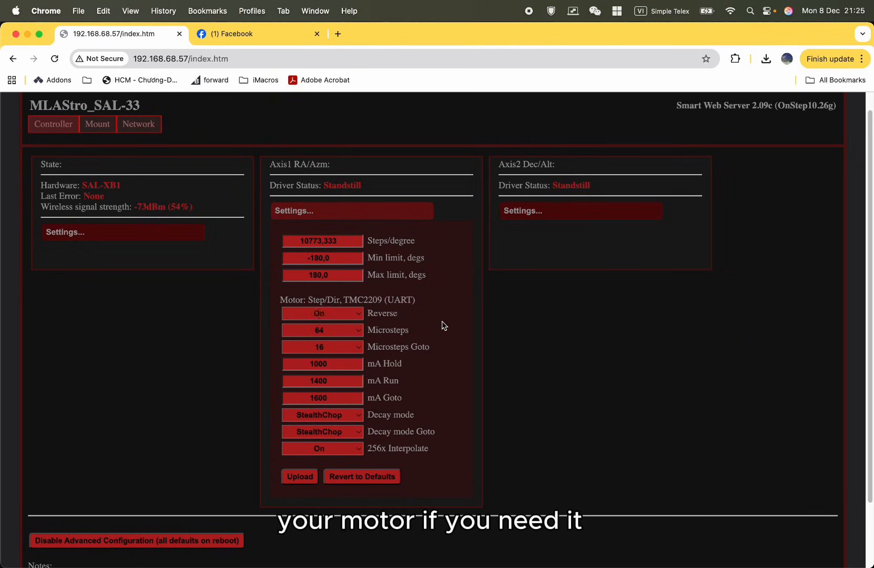
Examine the Microsteps setting used for tracking in the Axis1 RA/Azm motor settings, without changing it.
double_click(375, 331)
click(459, 330)
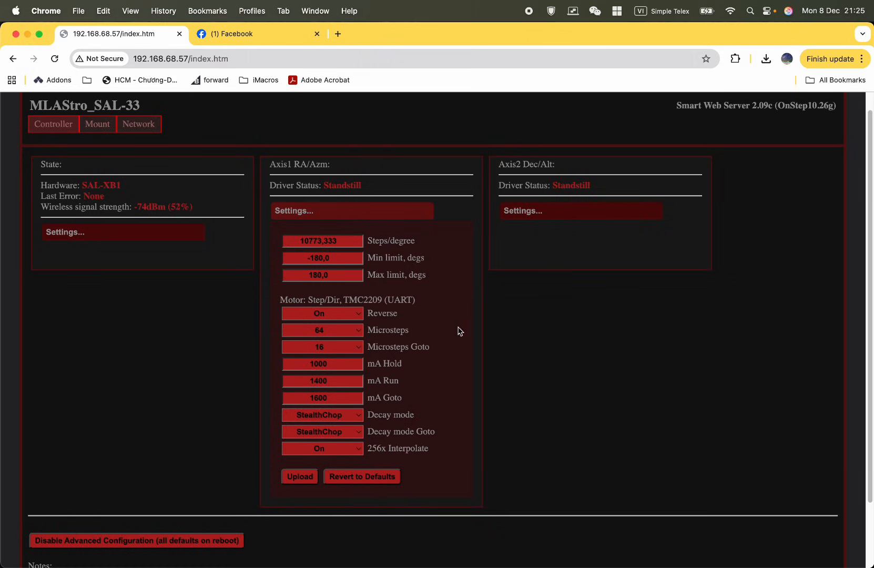
drag(458, 330, 318, 330)
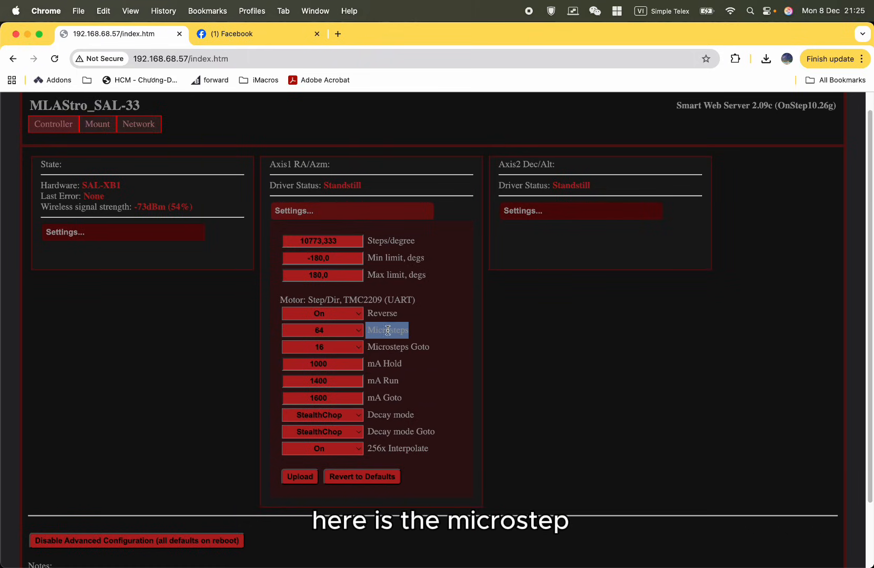
drag(430, 336, 307, 334)
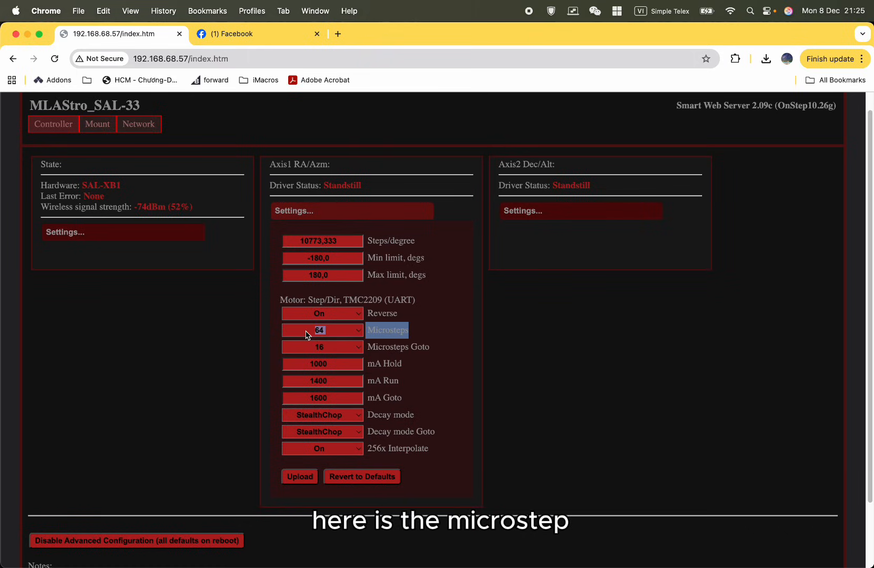
click(365, 335)
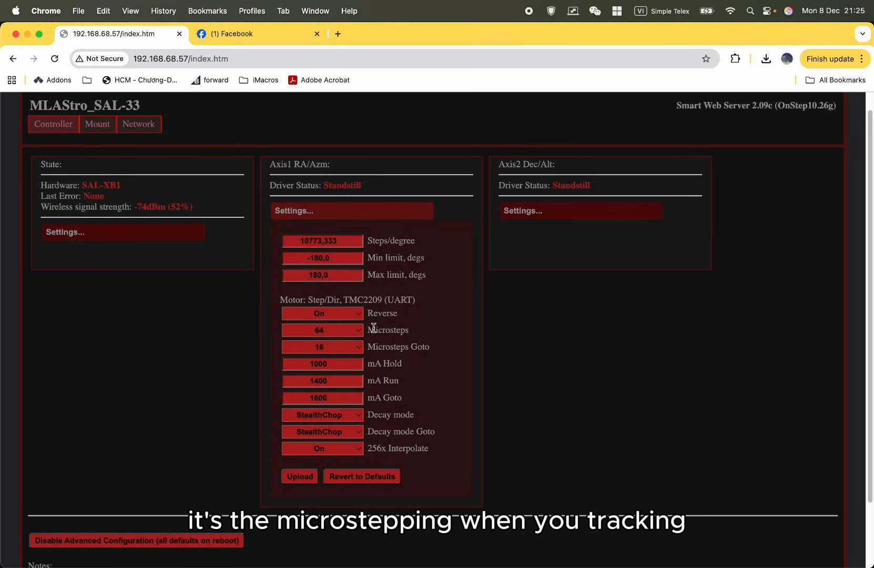
drag(420, 341, 298, 340)
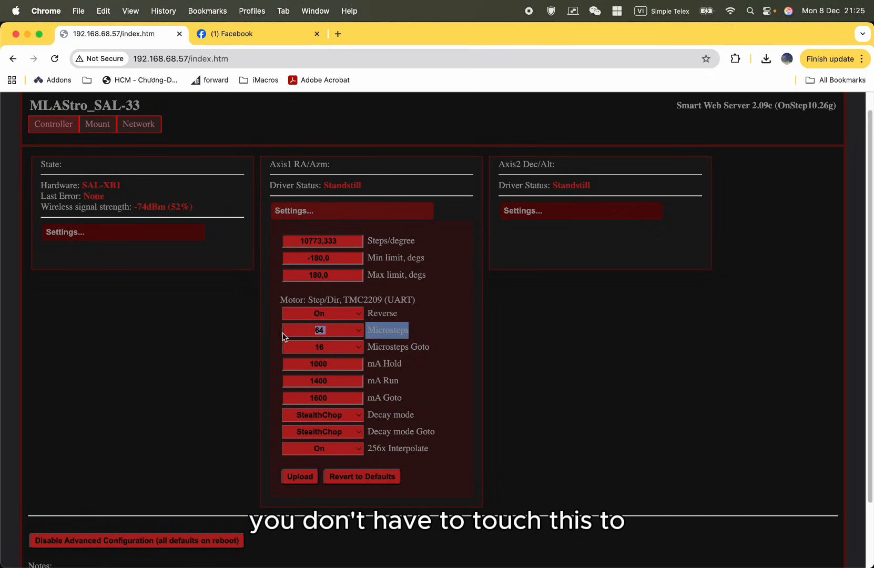
click(450, 341)
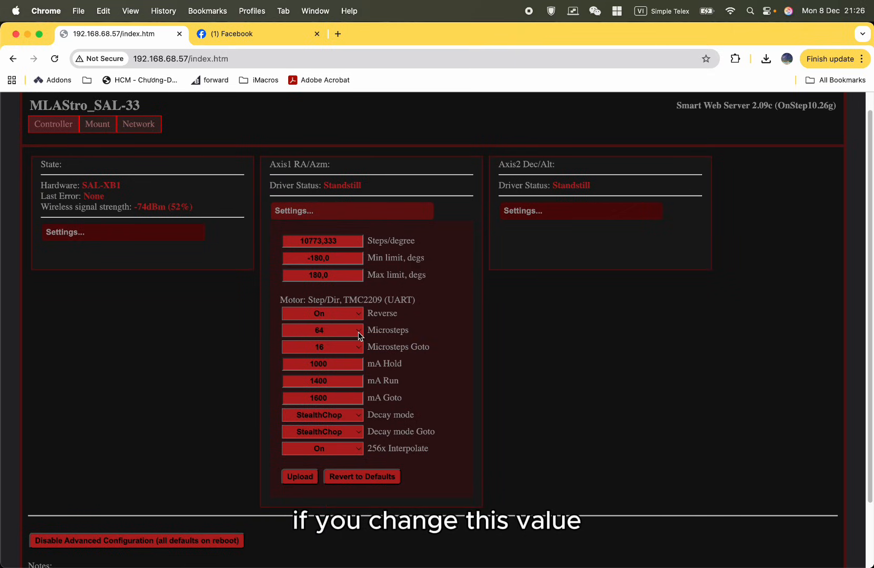
Examine the Axis1 Steps/degree value that depends on the microstepping, and check the Microsteps Goto setting.
click(348, 242)
double_click(347, 241)
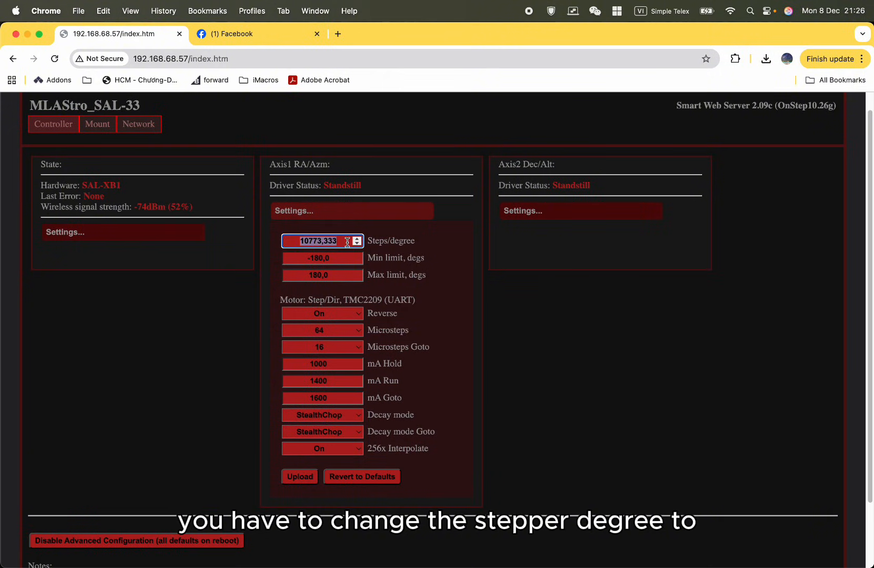
click(347, 242)
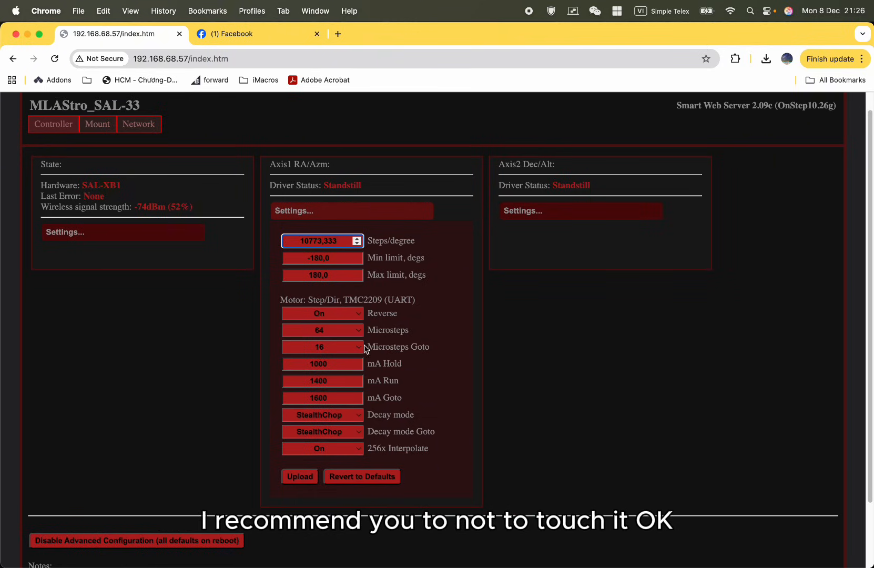
click(425, 345)
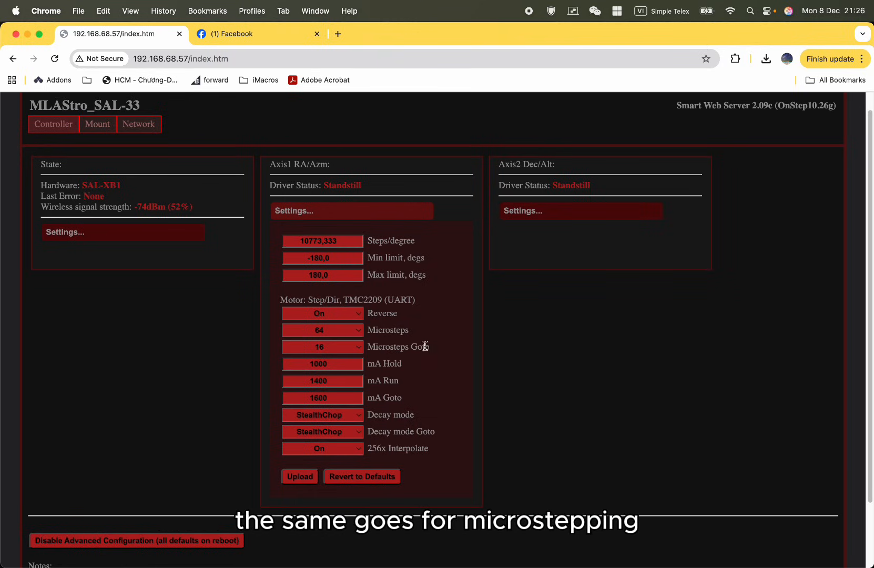
drag(425, 345, 366, 351)
Examine the mA Hold value that sets the Axis1 motor's current while it stands still.
drag(430, 353, 371, 374)
click(418, 380)
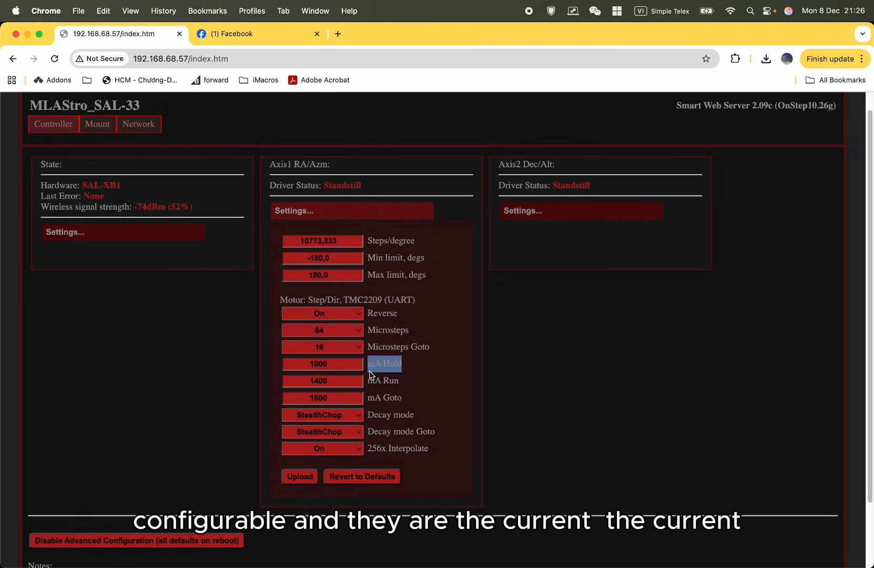
click(410, 374)
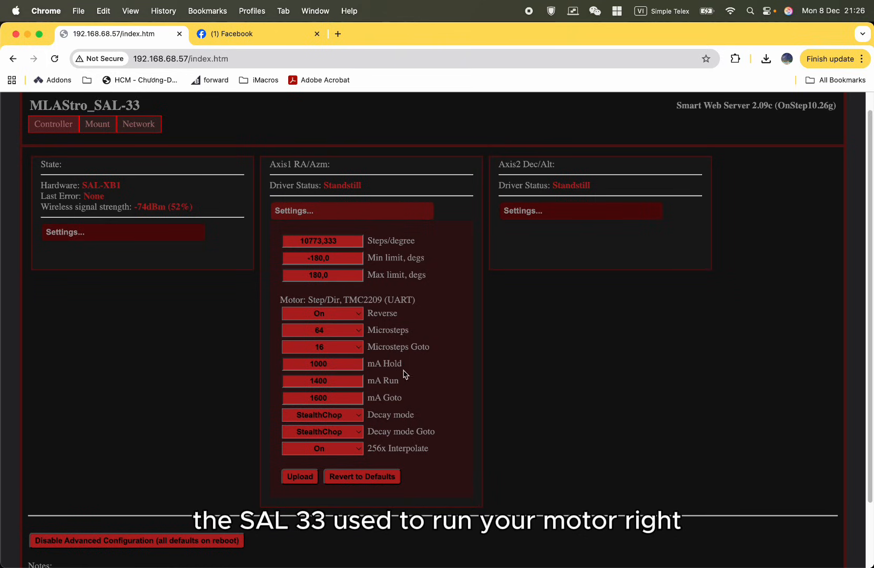
drag(404, 364, 333, 370)
click(334, 367)
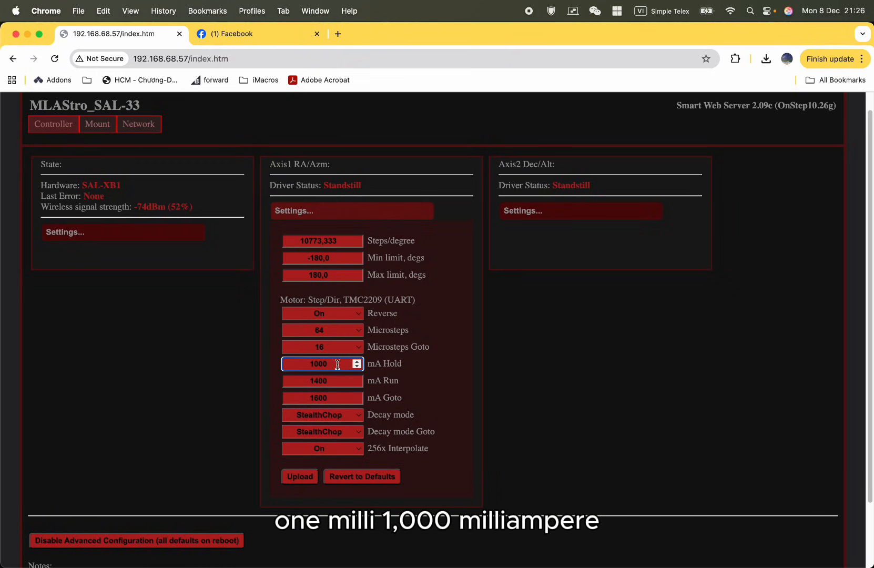
double_click(394, 367)
click(420, 365)
drag(417, 366, 394, 363)
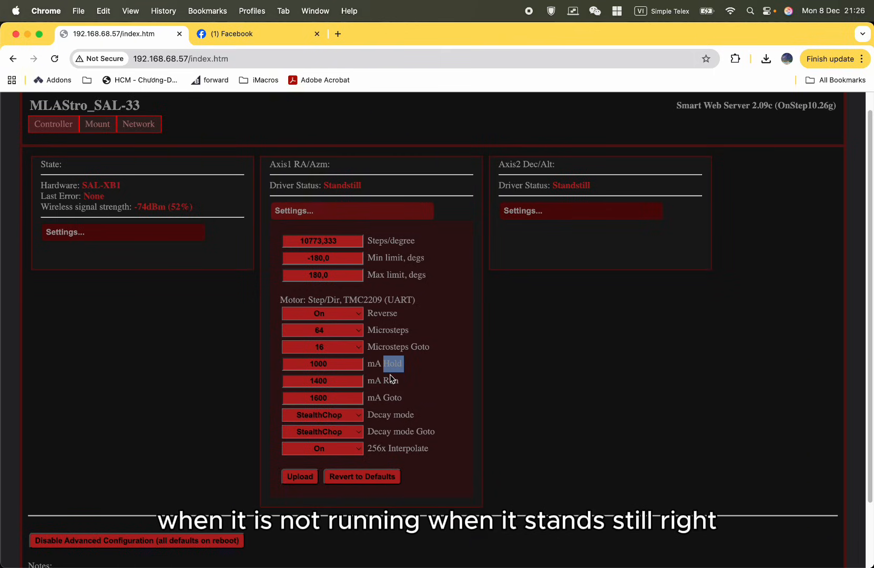
Examine the mA Run and mA Goto values that set the Axis1 motor's current for tracking and for goto.
click(342, 380)
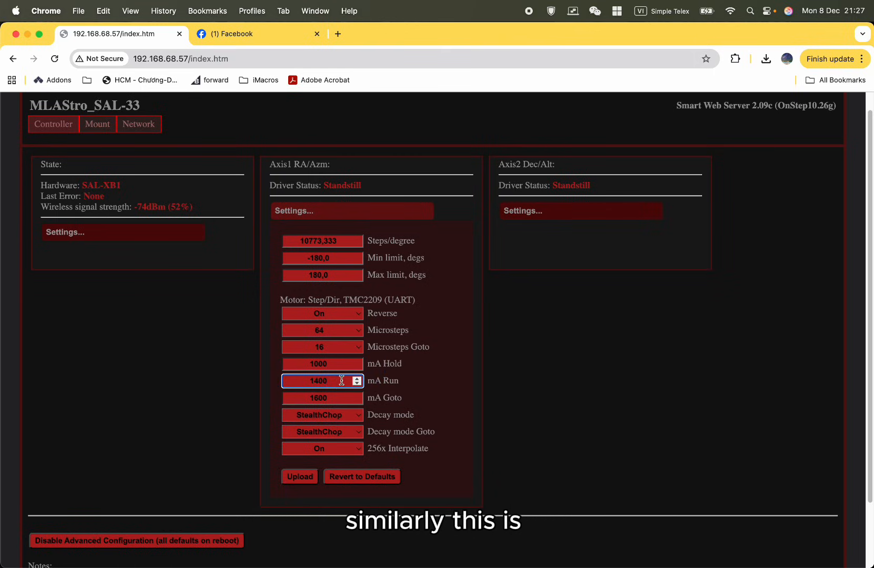
drag(342, 380, 305, 381)
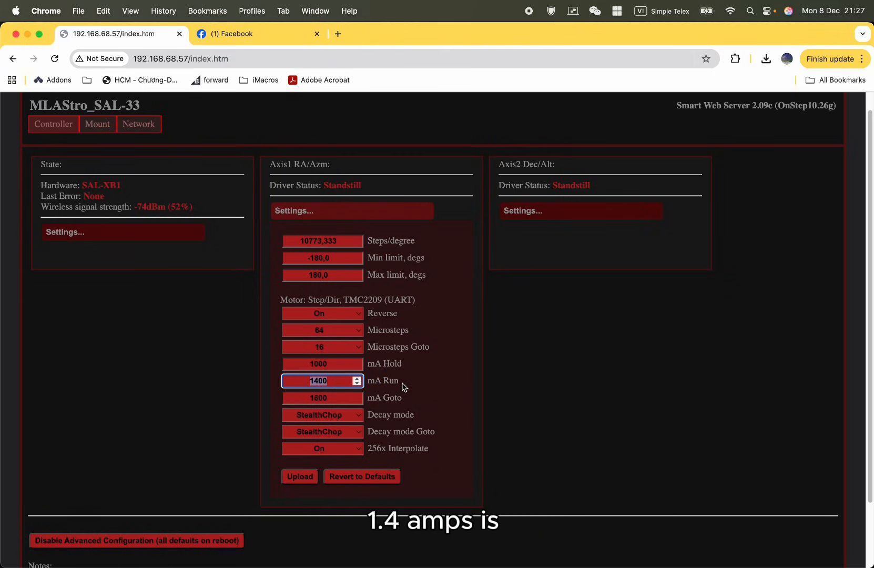
mouse_move(399, 383)
mouse_down()
mouse_move(384, 381)
mouse_move(423, 379)
mouse_move(375, 381)
mouse_move(386, 382)
mouse_up()
click(413, 404)
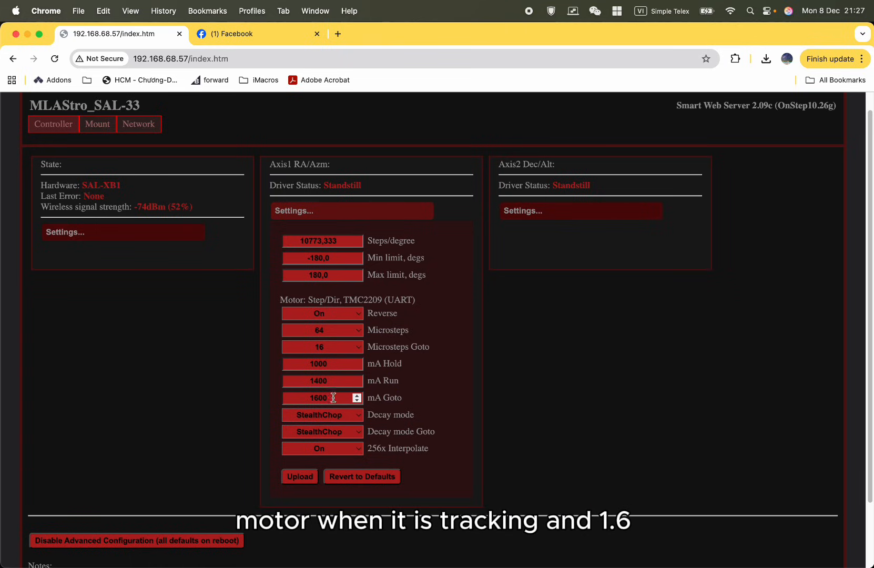
drag(334, 398, 313, 401)
drag(408, 400, 388, 402)
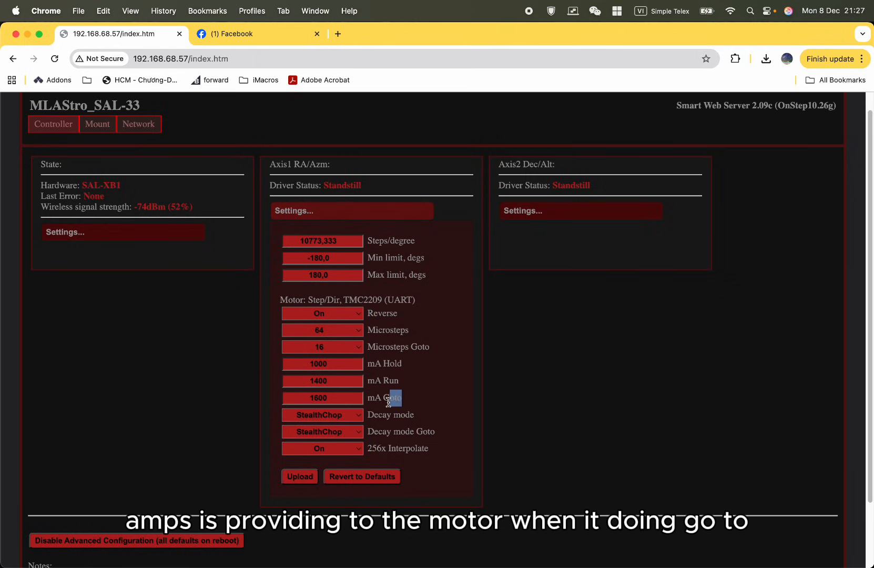
click(416, 398)
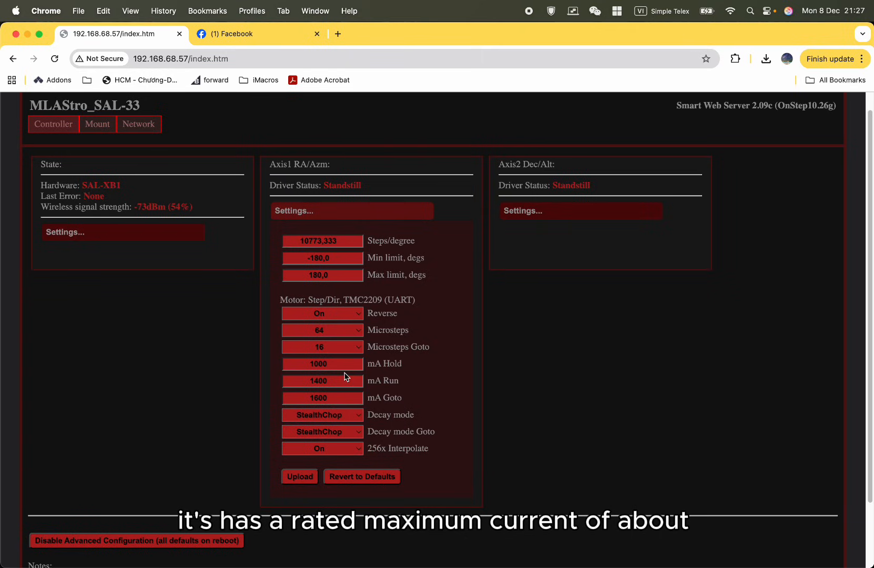
Try 1700 as the Axis1 mA Goto value, and return it to 1600.
double_click(348, 398)
text(17)
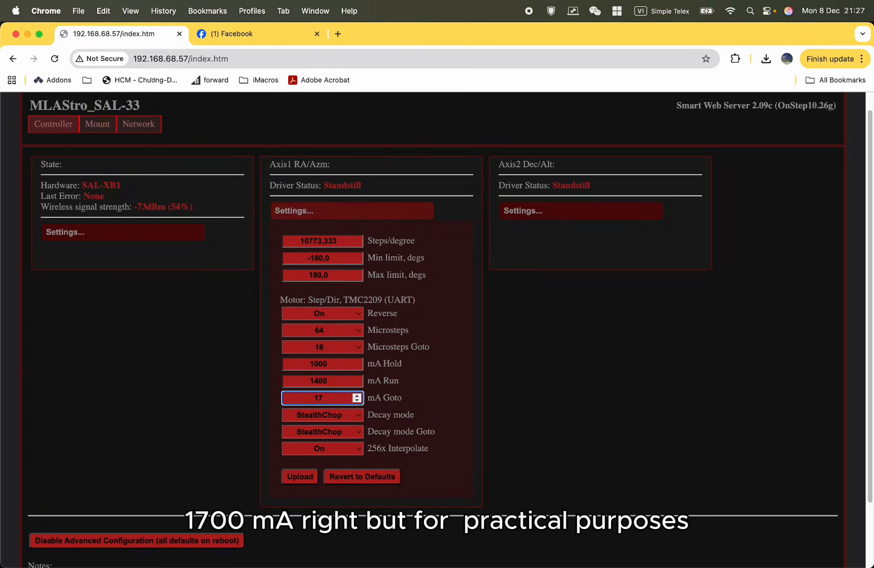
text(00)
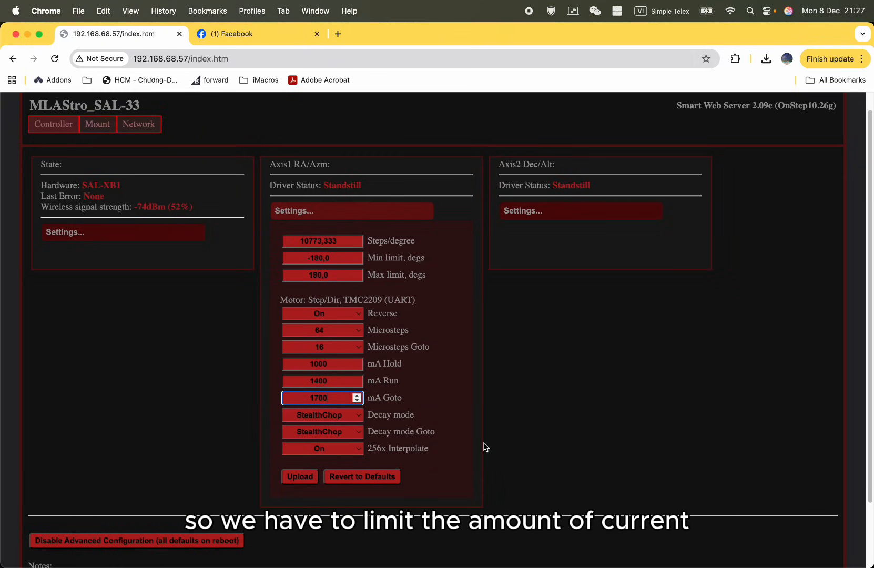
double_click(344, 403)
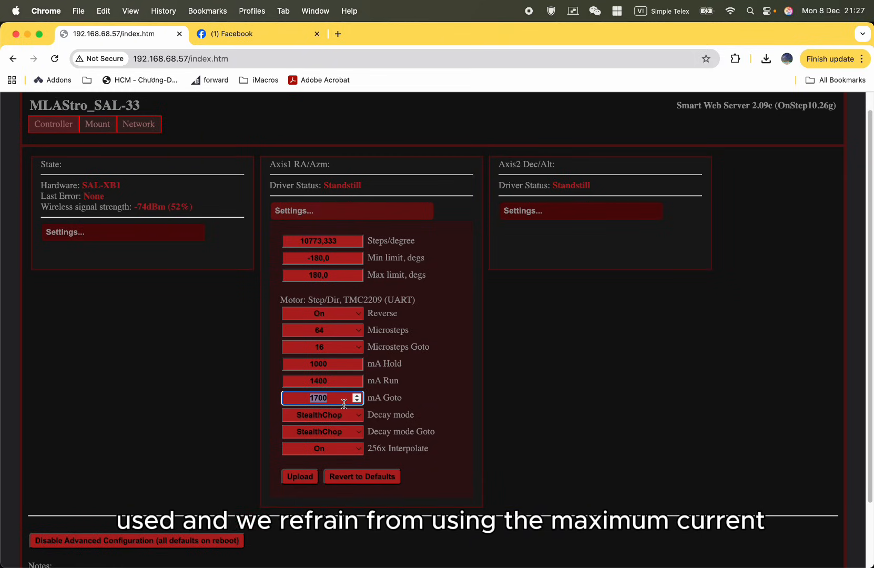
text(1)
click(448, 400)
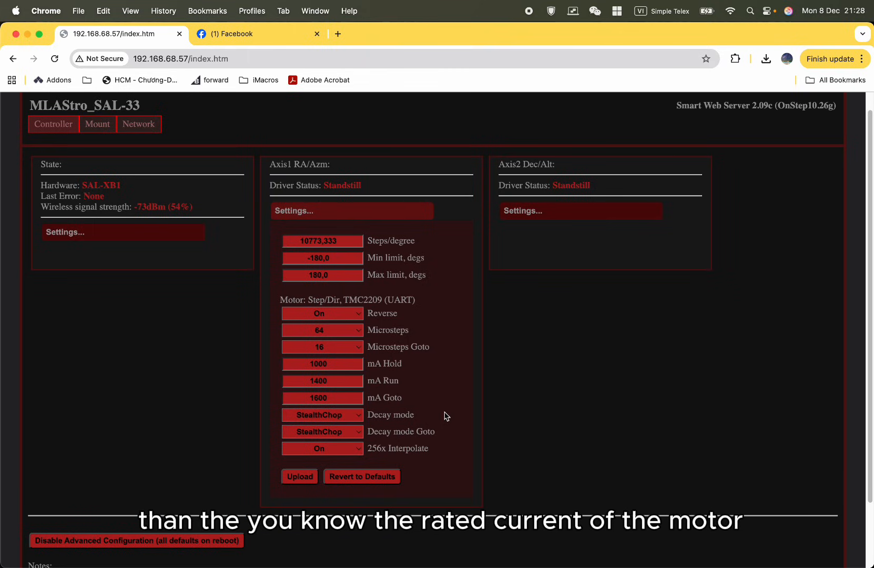
Try higher Axis1 tracking currents by setting mA Run to 1500 and raising it to 1600.
double_click(311, 363)
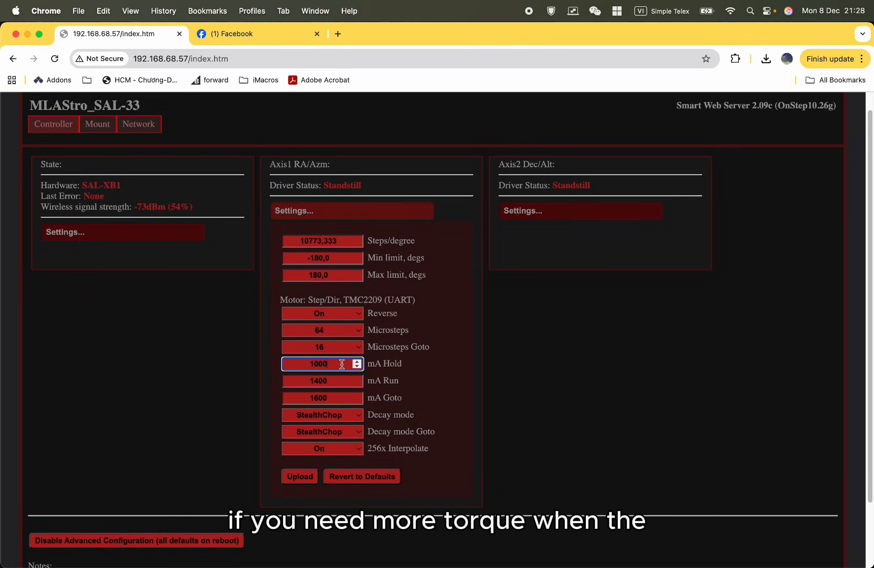
double_click(311, 380)
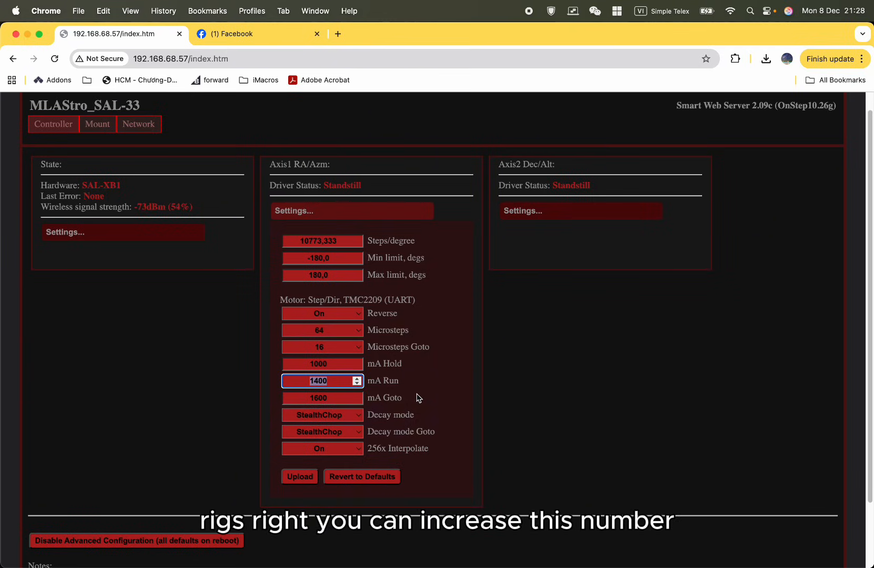
text(1500)
double_click(340, 386)
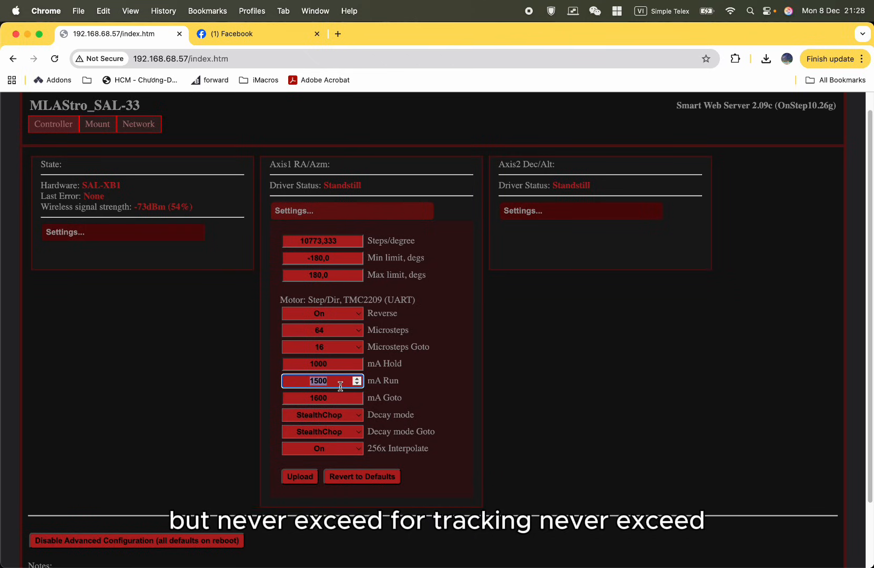
text(1600)
Try an Axis1 mA Goto of 1700, and restore mA Run to 1400 and mA Goto to 1600.
click(339, 400)
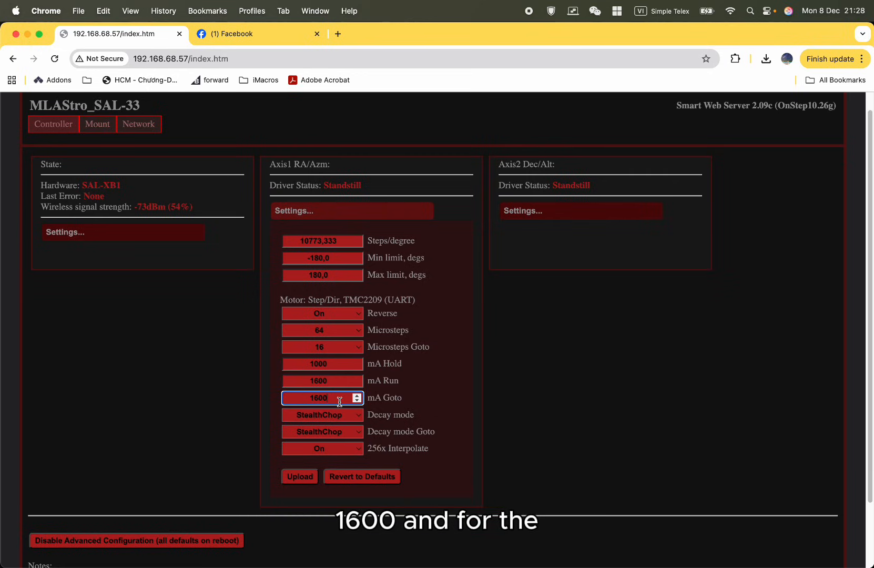
double_click(340, 400)
text(1700)
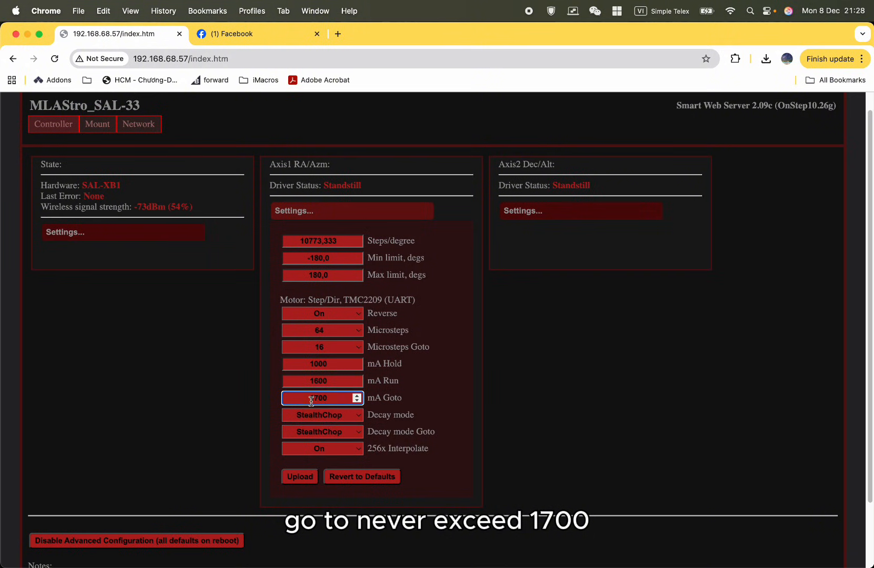
drag(338, 402, 287, 380)
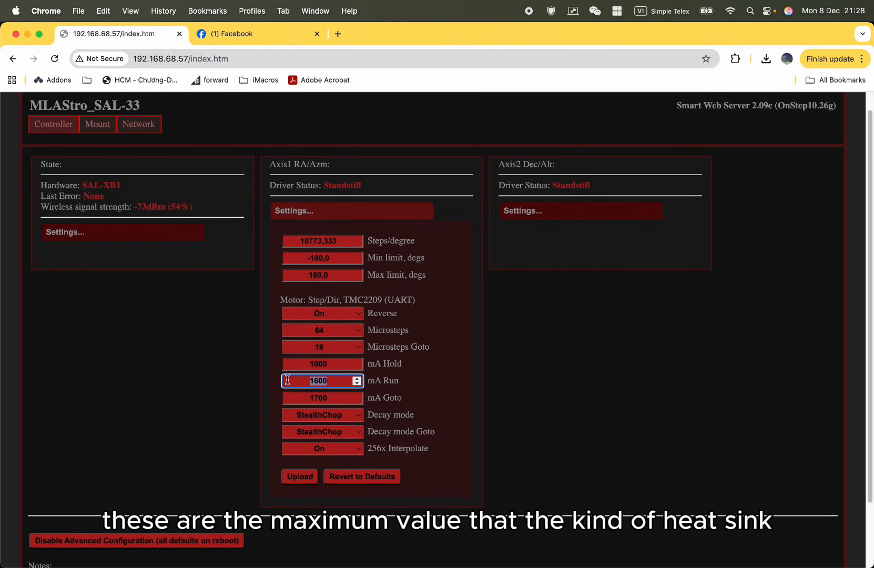
double_click(336, 399)
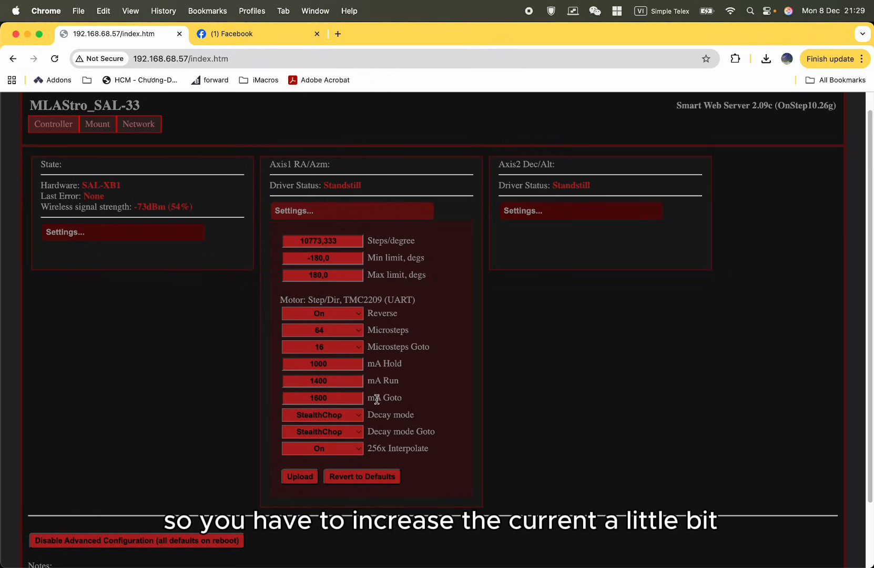
Set the Axis1 motor currents to 1600 for mA Run and 1700 for mA Goto.
click(343, 382)
text(1600)
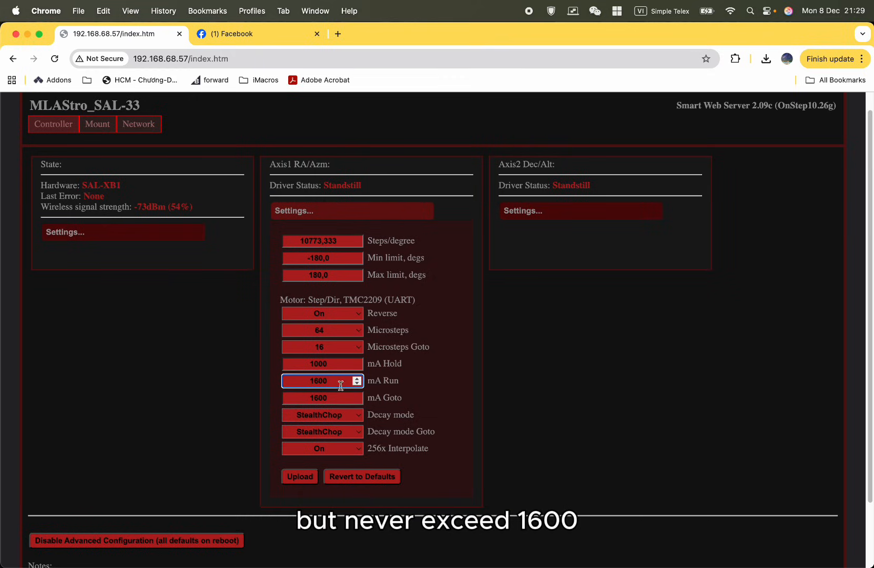
click(341, 398)
double_click(341, 398)
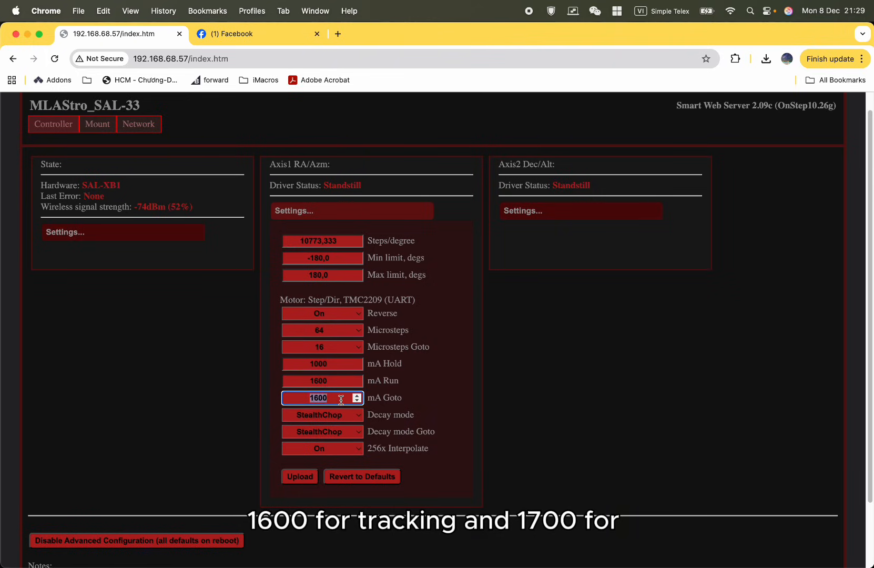
text(1700)
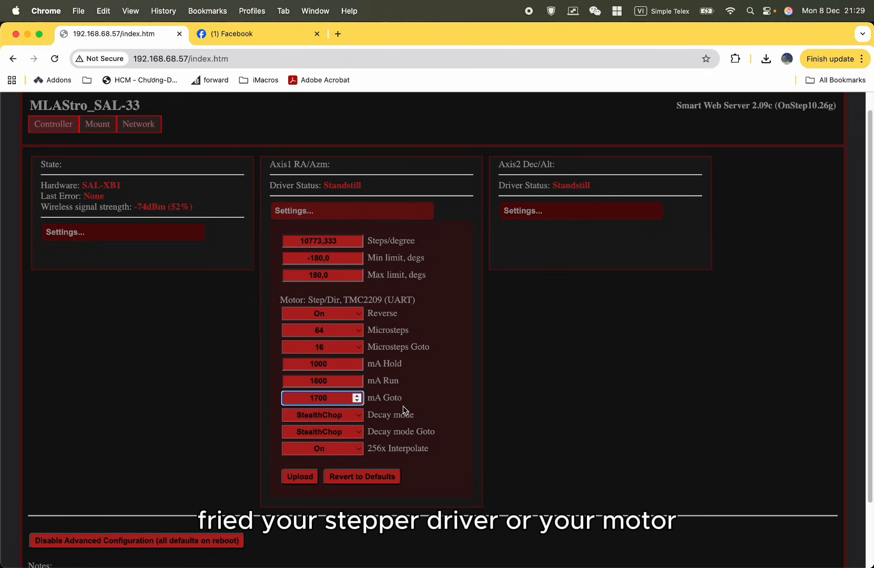
scroll(400, 410, down, 1)
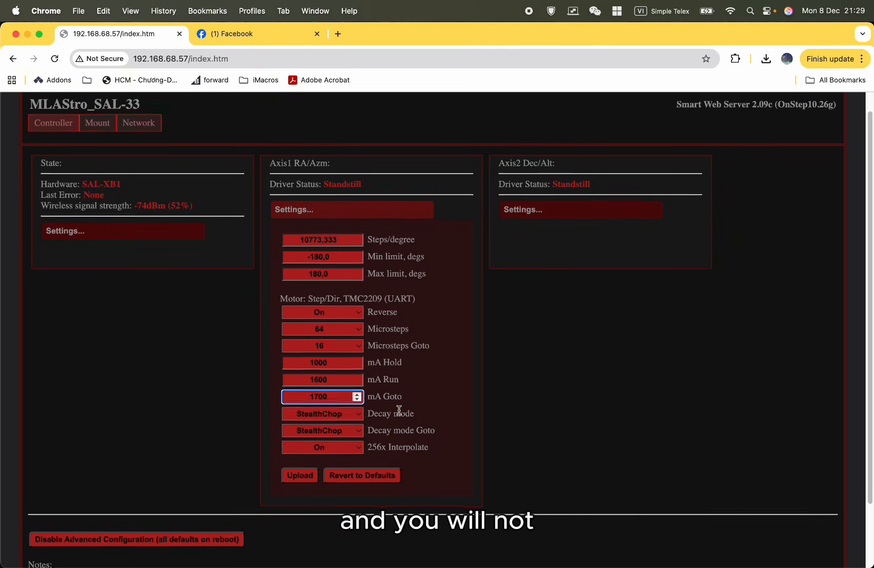
click(400, 410)
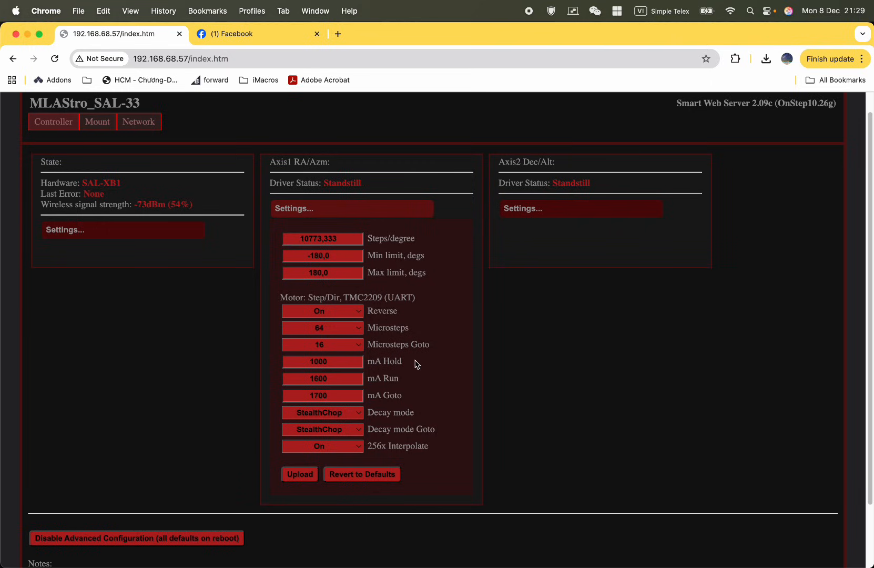
Set the Axis1 mA Goto value back to 1600.
click(344, 398)
double_click(344, 398)
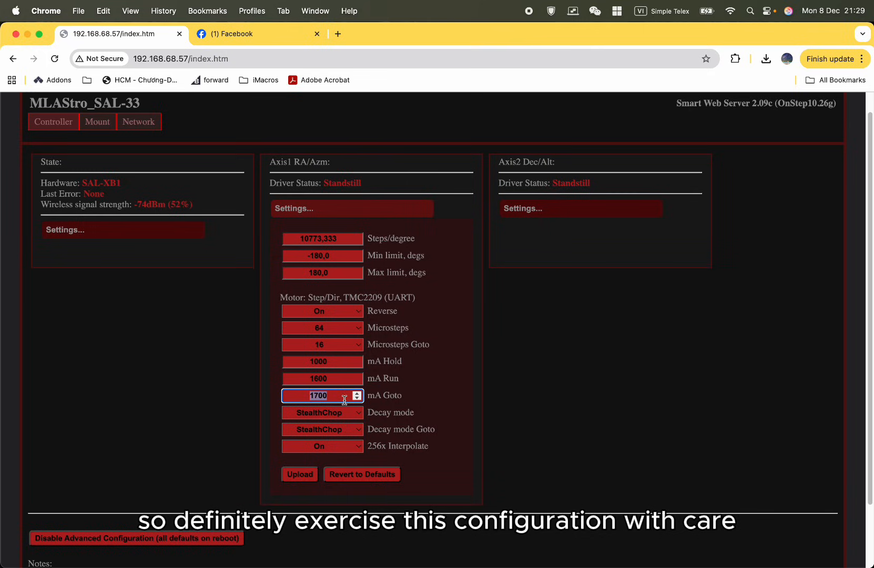
text(1600)
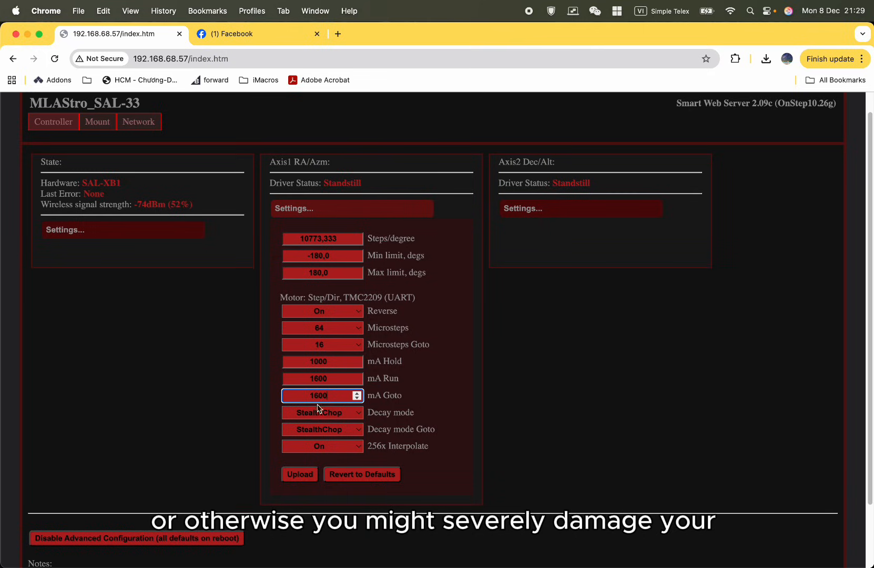
Try a lower Axis1 tracking current by setting mA Run to 1200.
click(330, 378)
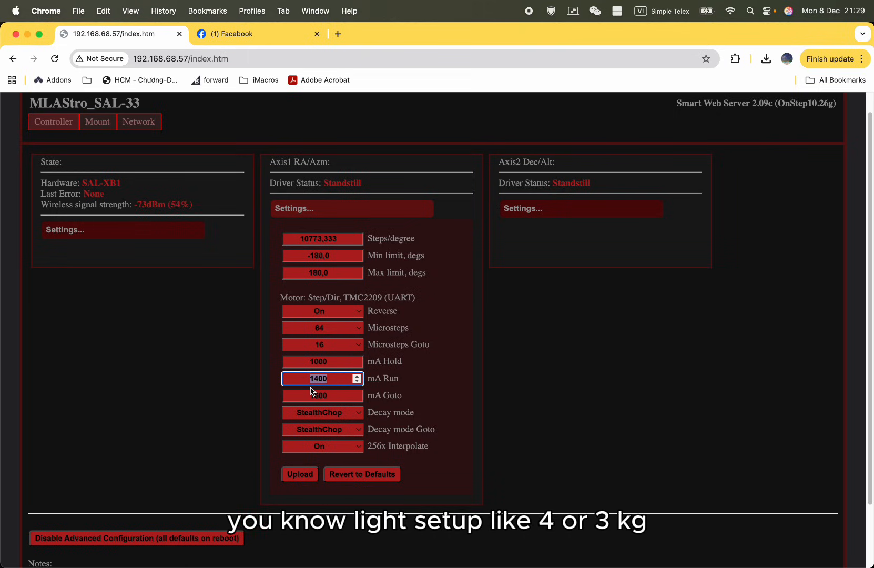
text(1200)
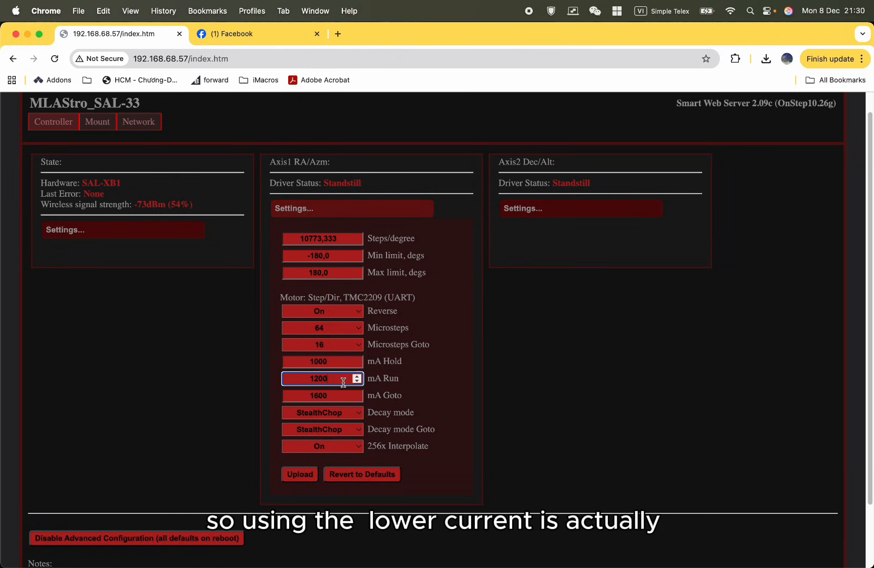
drag(343, 382, 305, 382)
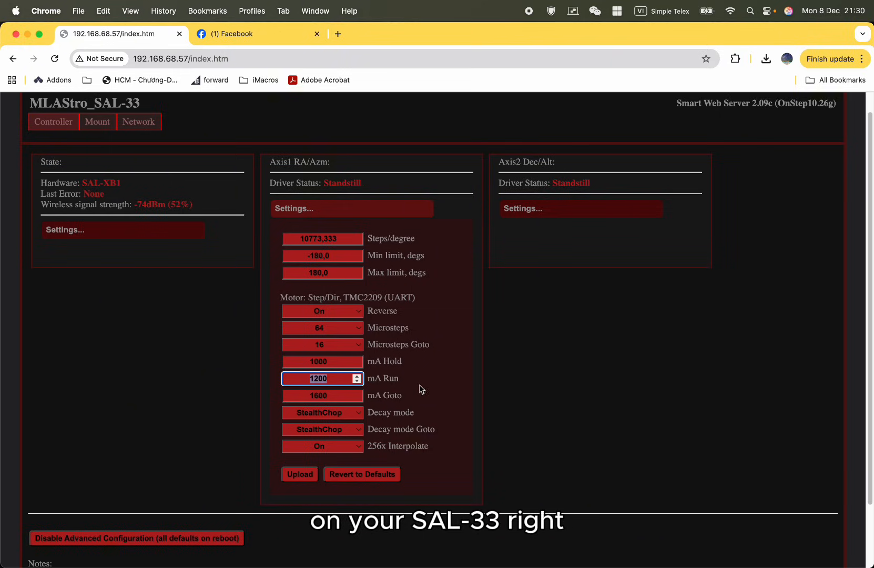
click(313, 383)
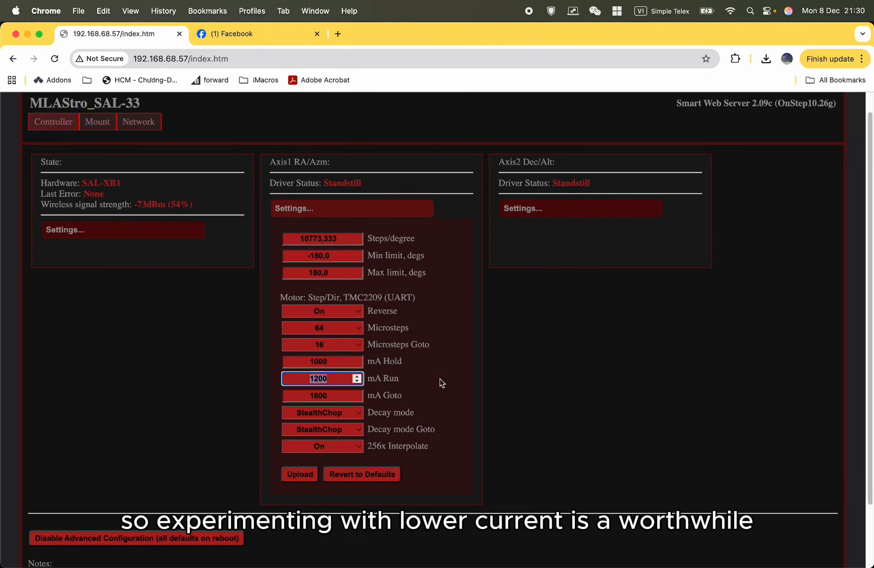
click(442, 384)
double_click(300, 380)
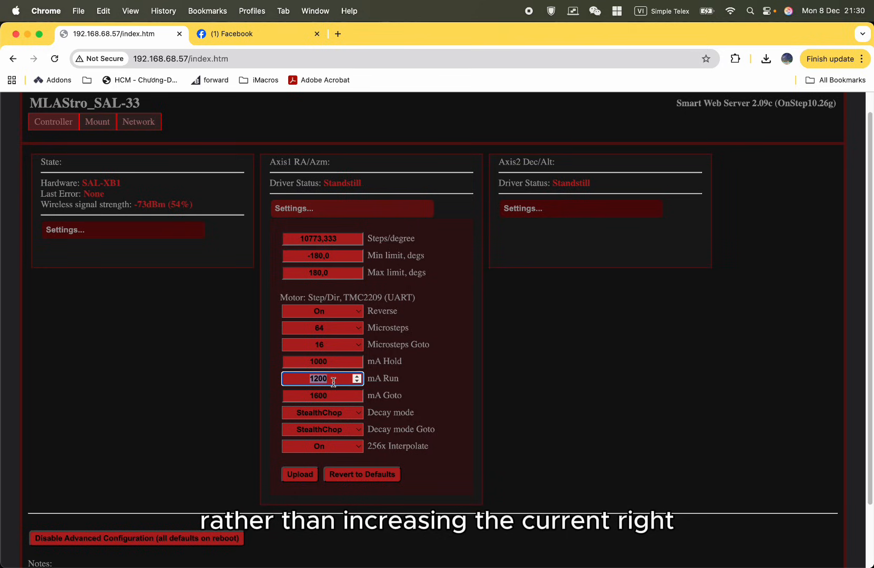
click(396, 380)
drag(395, 380, 377, 389)
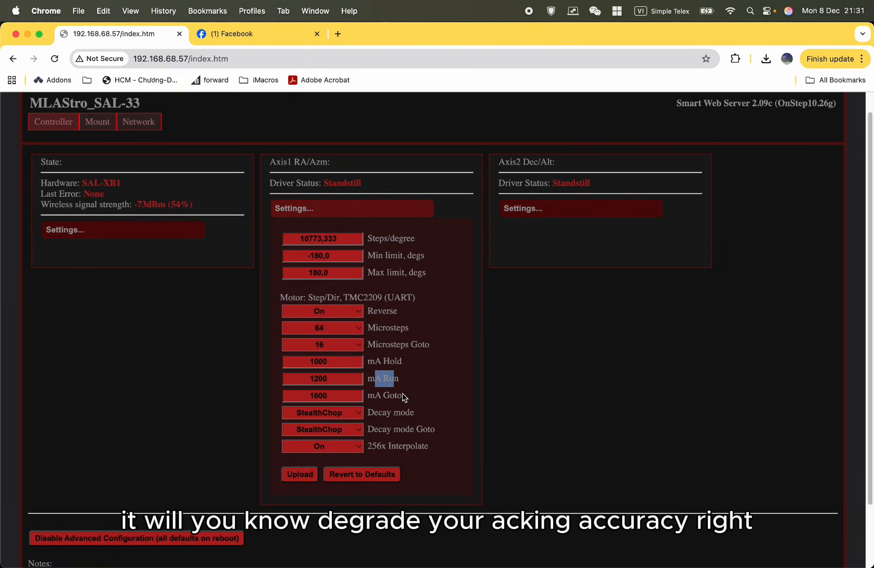
Examine the Axis1 Decay mode and Decay mode Goto settings, including the choices offered for Decay mode.
click(424, 424)
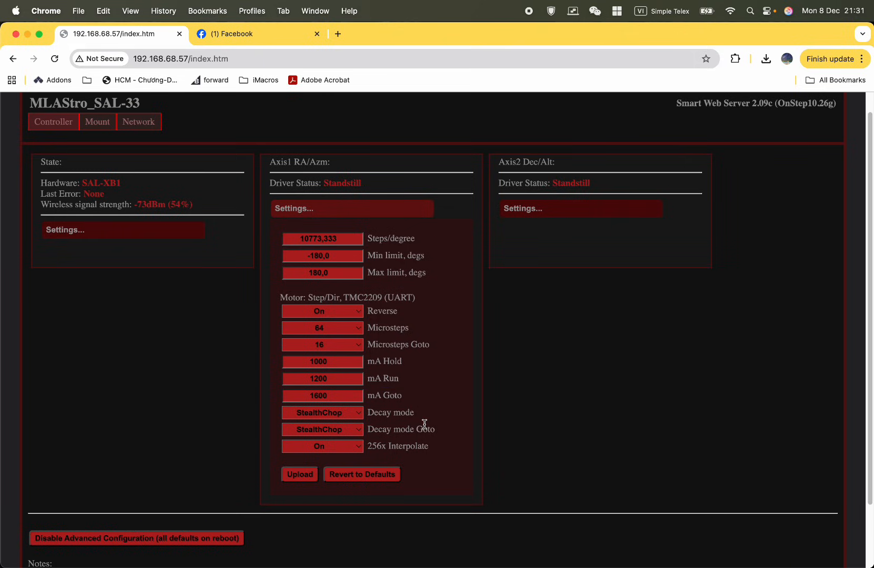
click(360, 417)
click(394, 412)
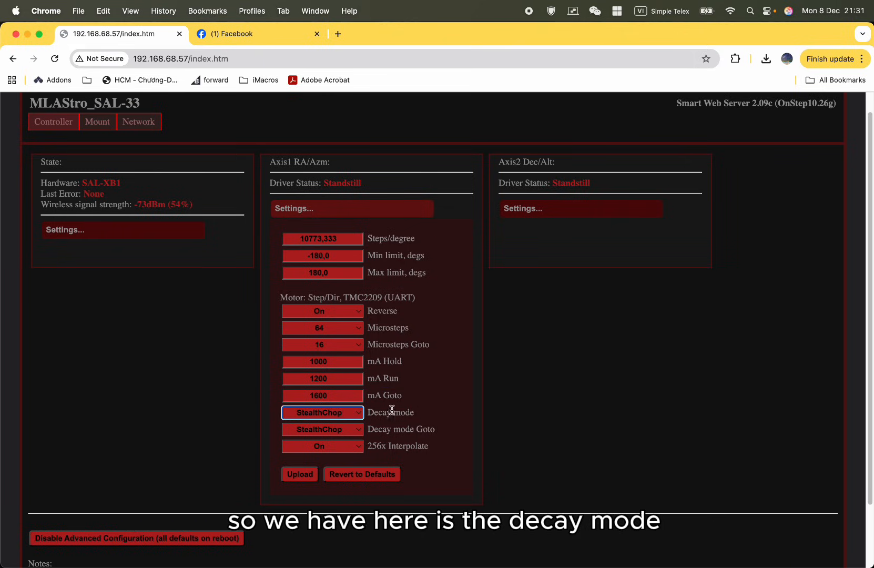
click(351, 414)
click(352, 433)
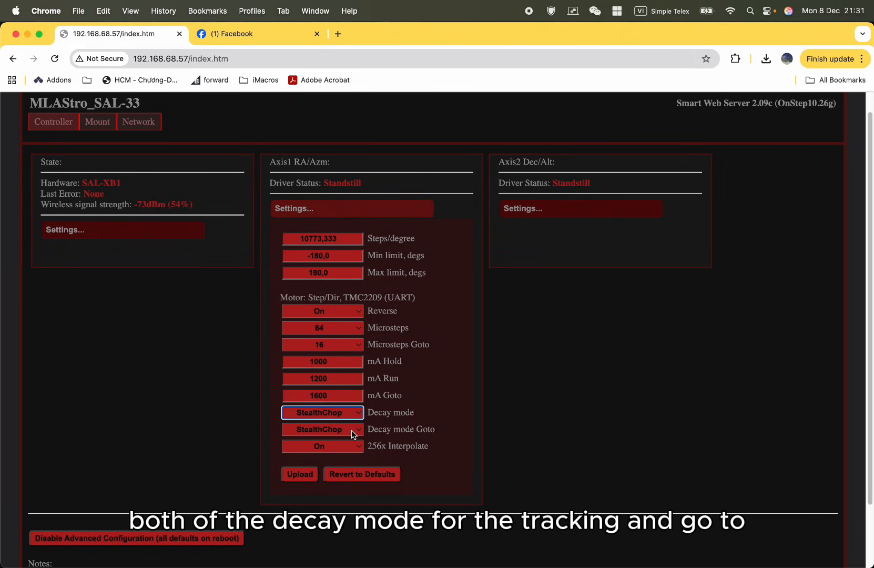
double_click(402, 412)
drag(449, 436, 351, 432)
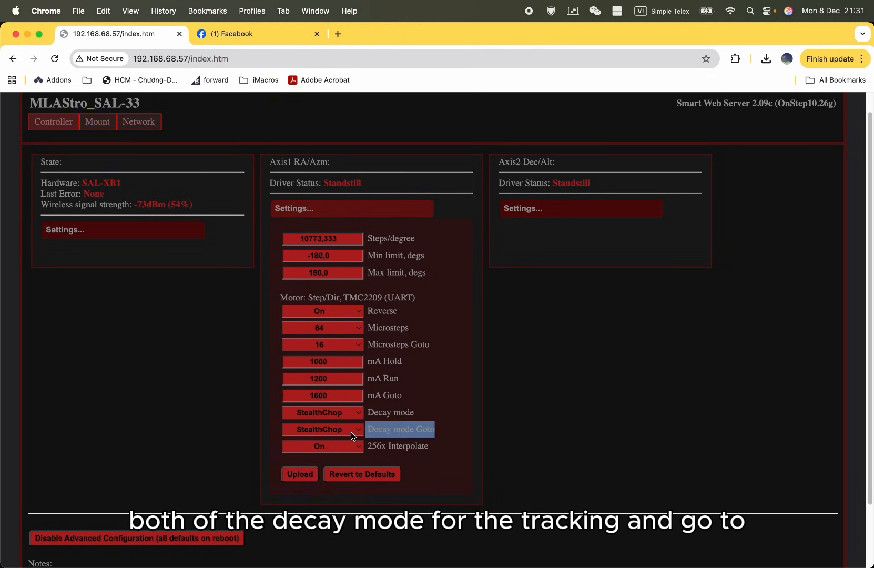
click(352, 416)
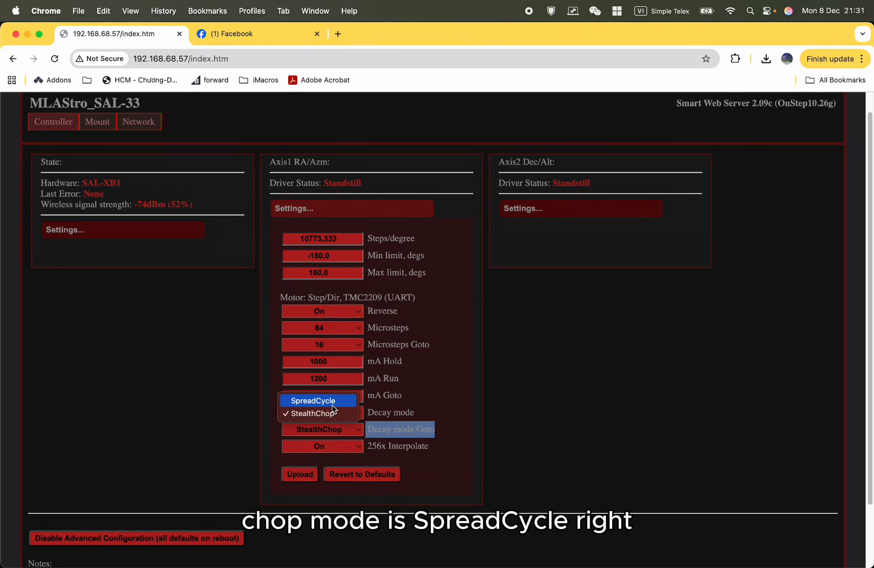
click(466, 417)
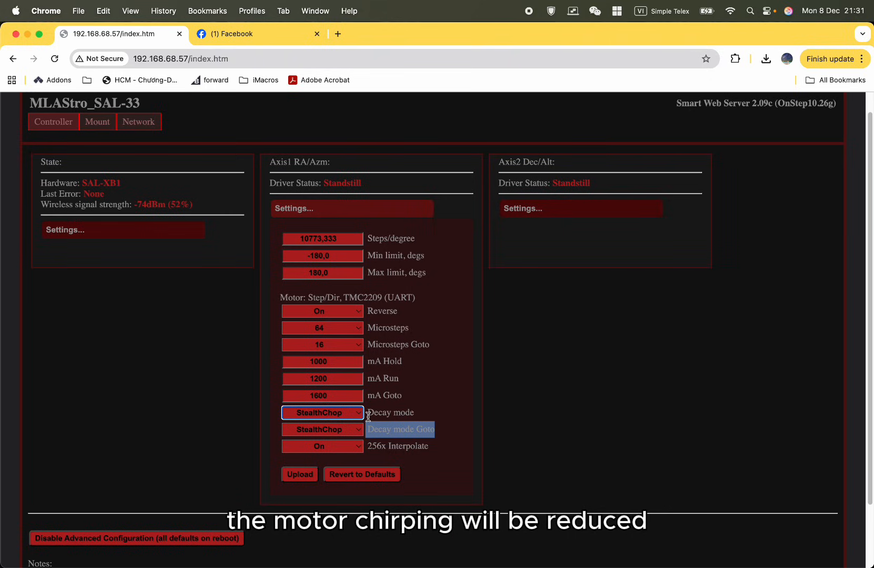
Set both the Axis1 Decay mode and Decay mode Goto to SpreadCycle.
click(347, 414)
key(Up)
key(Return)
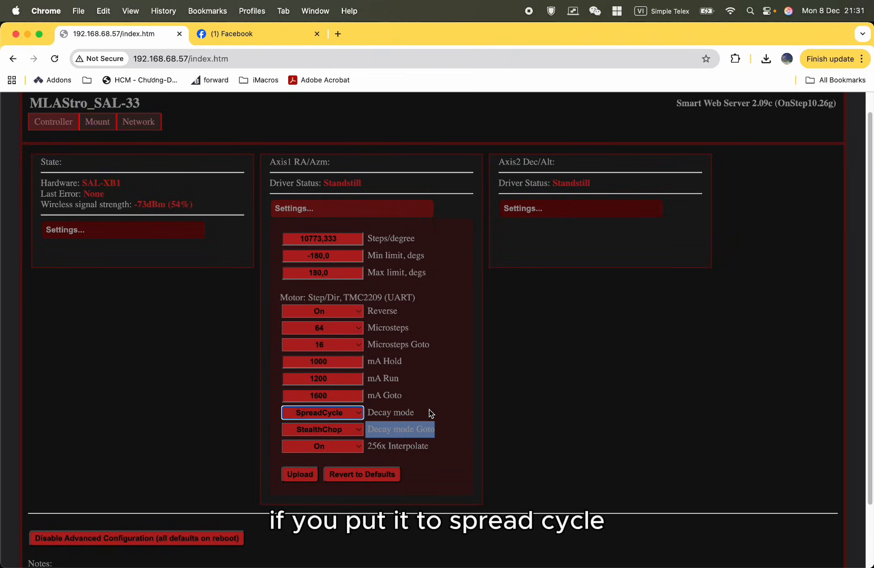
click(298, 433)
key(Up)
key(Return)
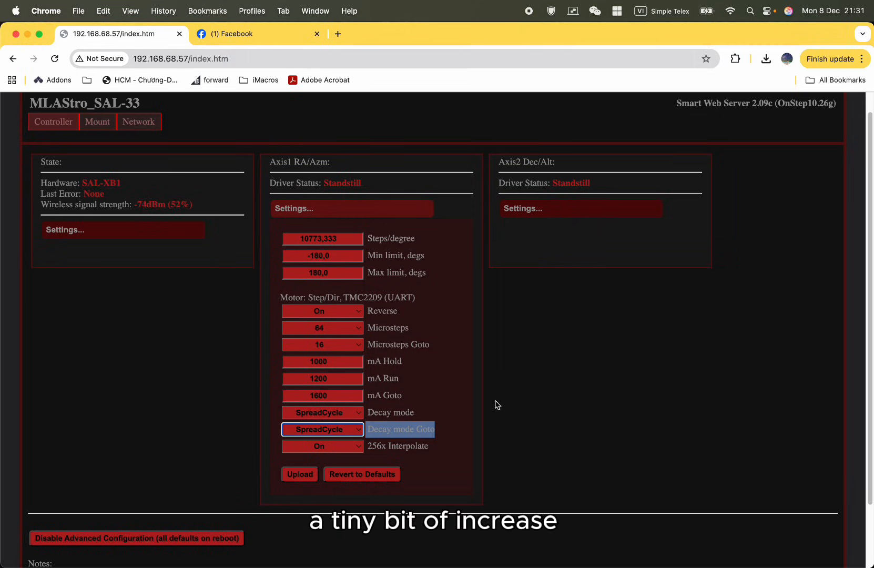
click(442, 432)
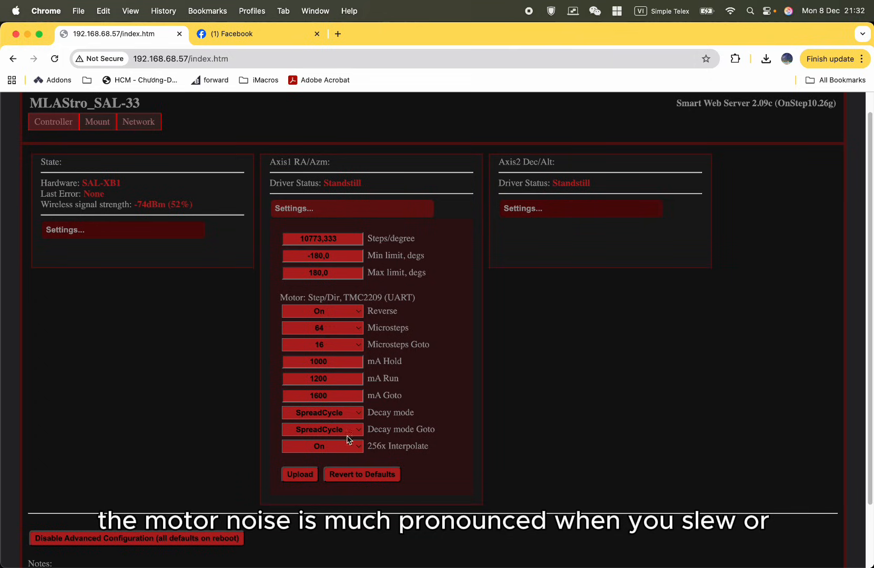
Keep the Axis1 Decay mode on SpreadCycle and set Decay mode Goto back to StealthChop.
click(351, 414)
click(374, 421)
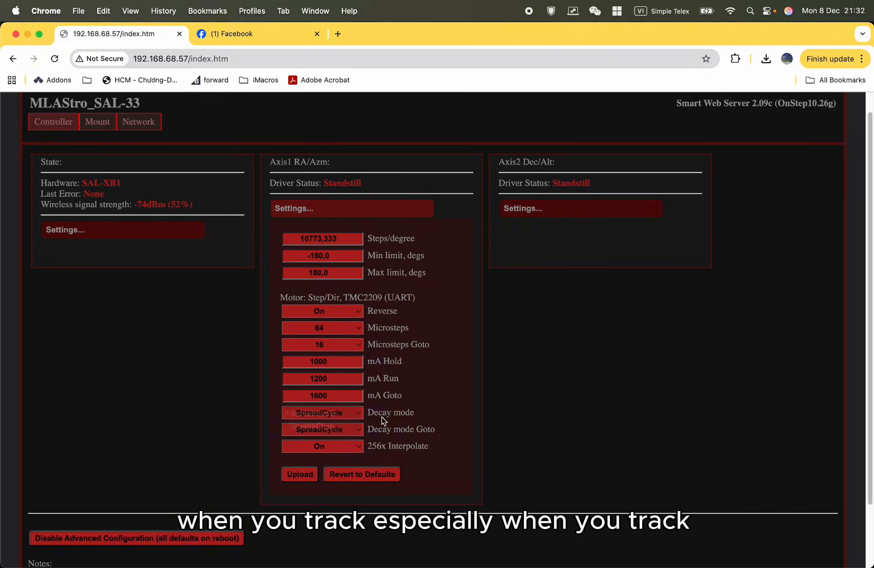
drag(415, 415, 364, 415)
click(353, 417)
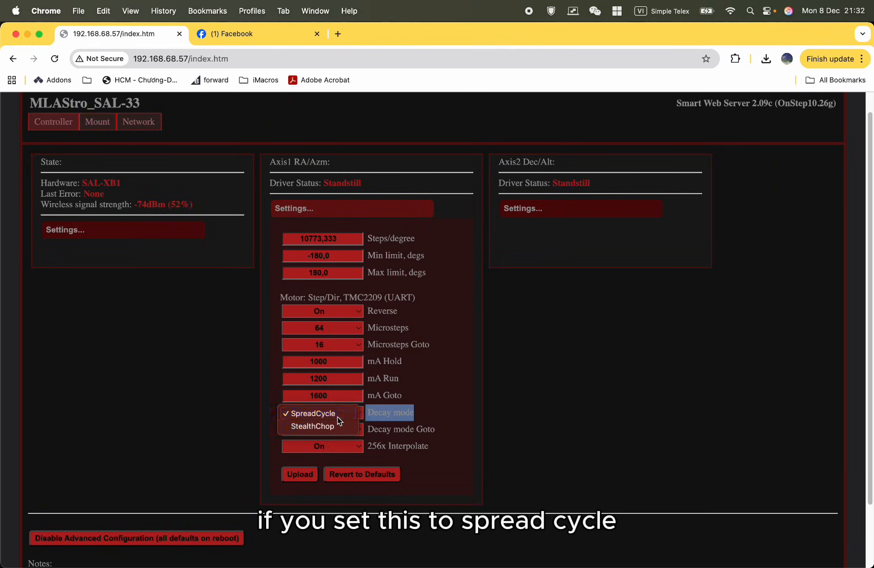
click(338, 415)
click(345, 429)
click(336, 443)
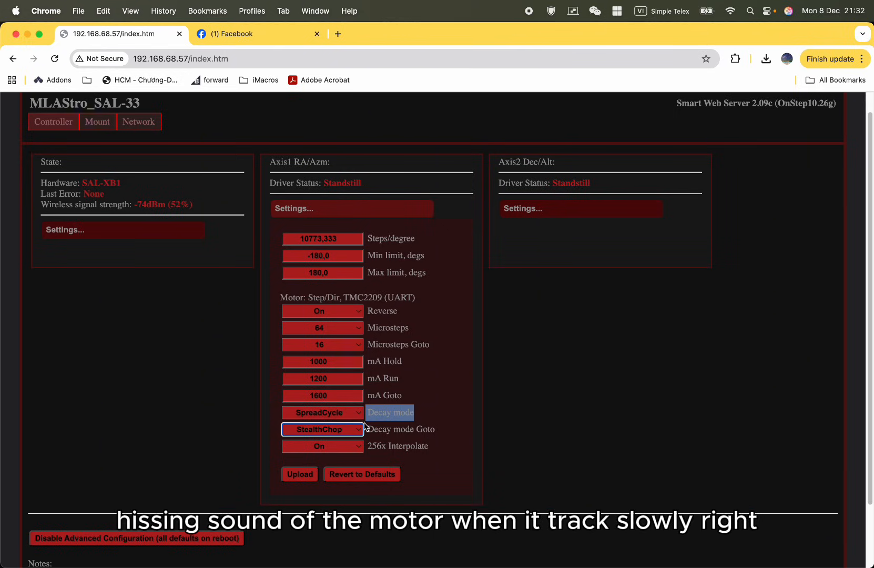
double_click(392, 426)
triple_click(393, 427)
triple_click(393, 446)
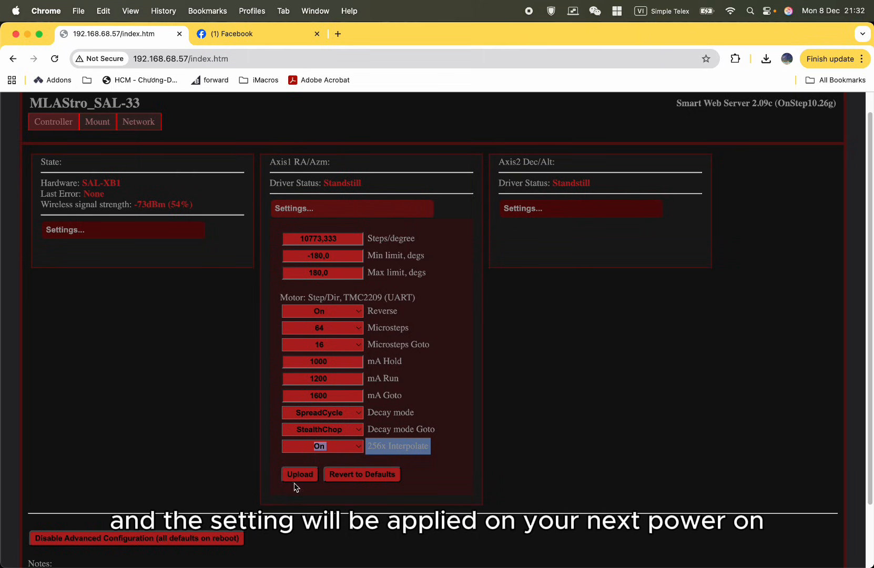
Open the Axis2 Dec/Alt settings and review its motor current values.
click(573, 209)
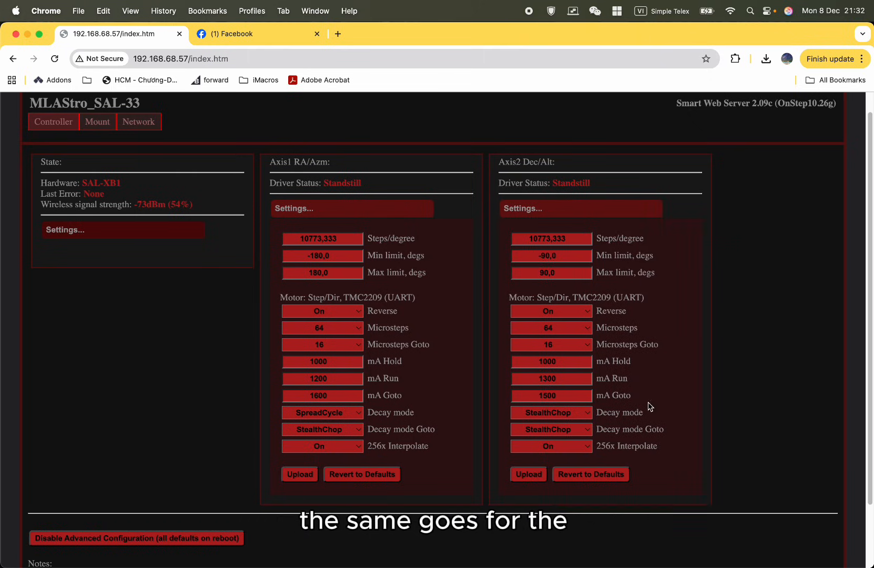
drag(767, 467, 542, 219)
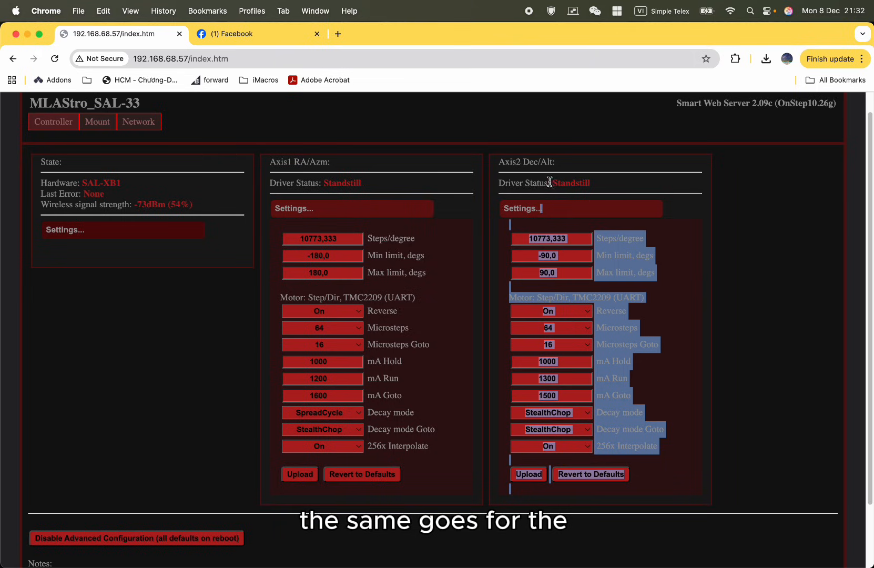
drag(568, 164, 511, 160)
click(678, 387)
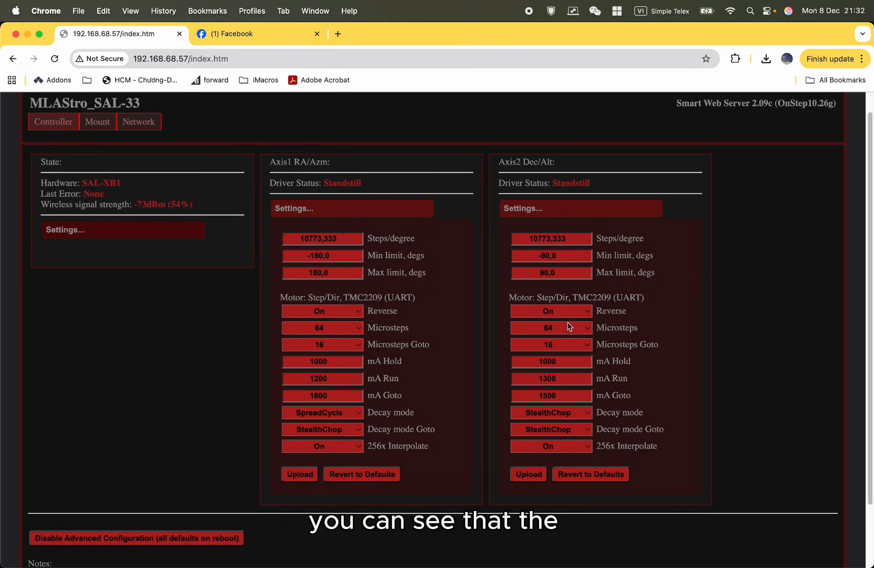
drag(642, 412, 527, 361)
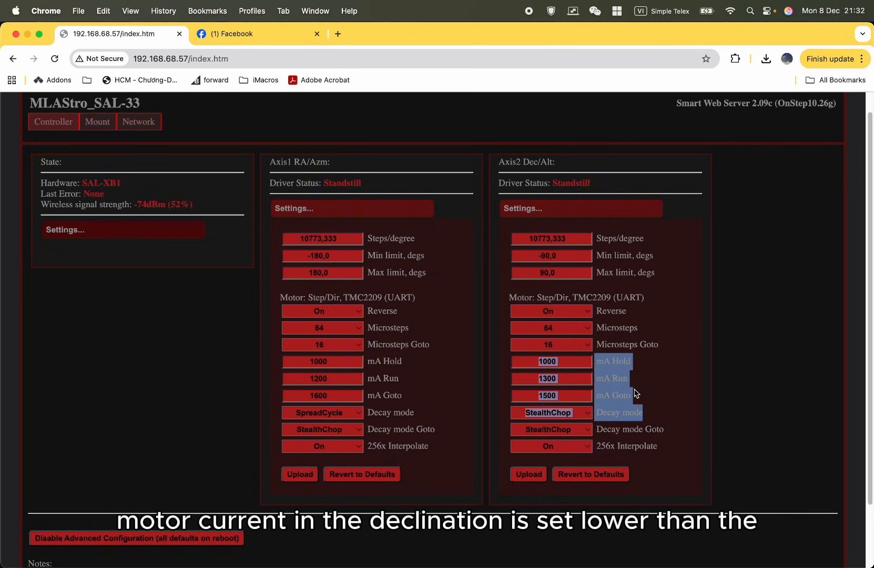
click(637, 393)
Restore the Axis1 mA Run current to 1400.
double_click(326, 378)
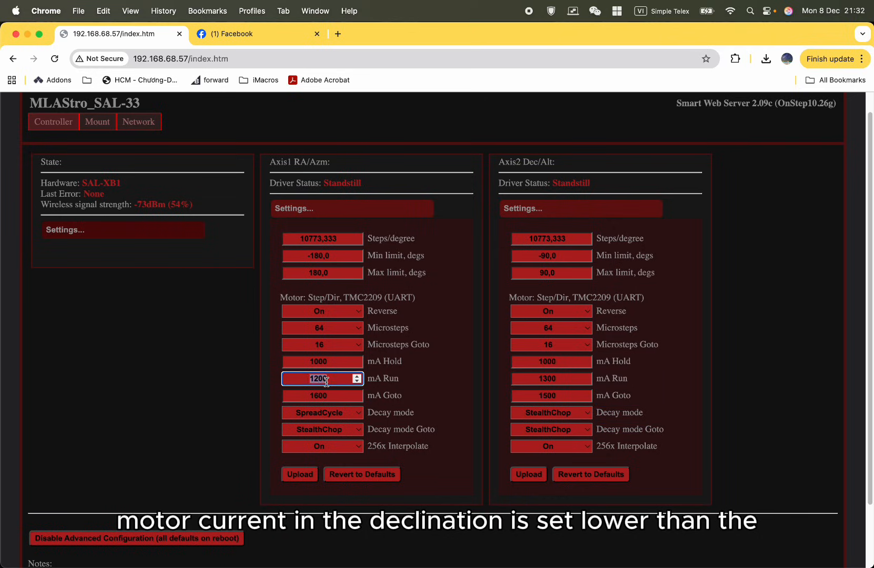
text(1400)
click(712, 416)
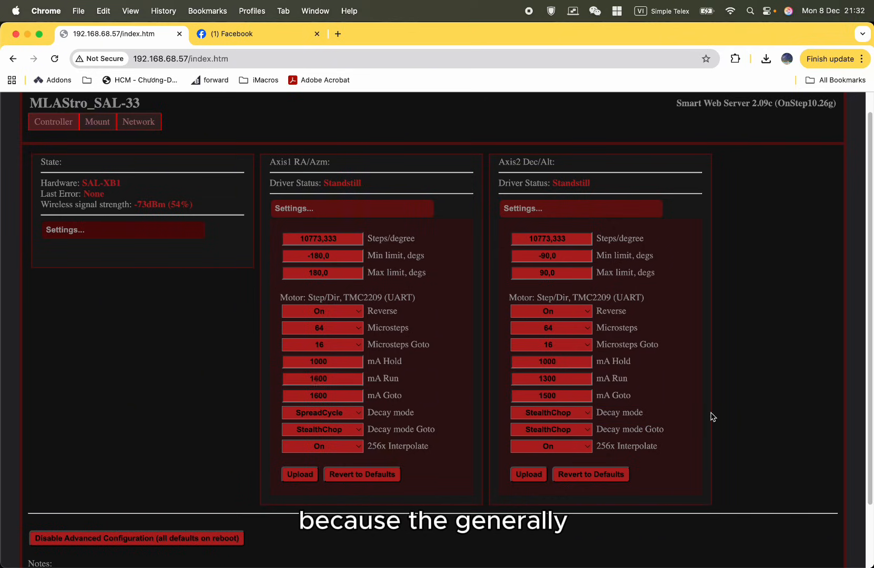
Examine the Axis2 hold, run and goto currents together with its other motor settings.
drag(660, 414, 550, 388)
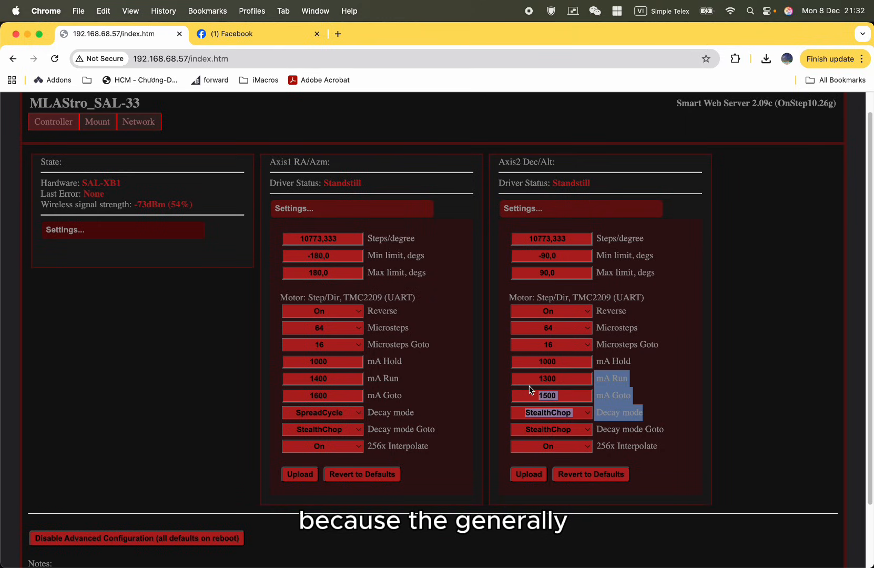
click(658, 414)
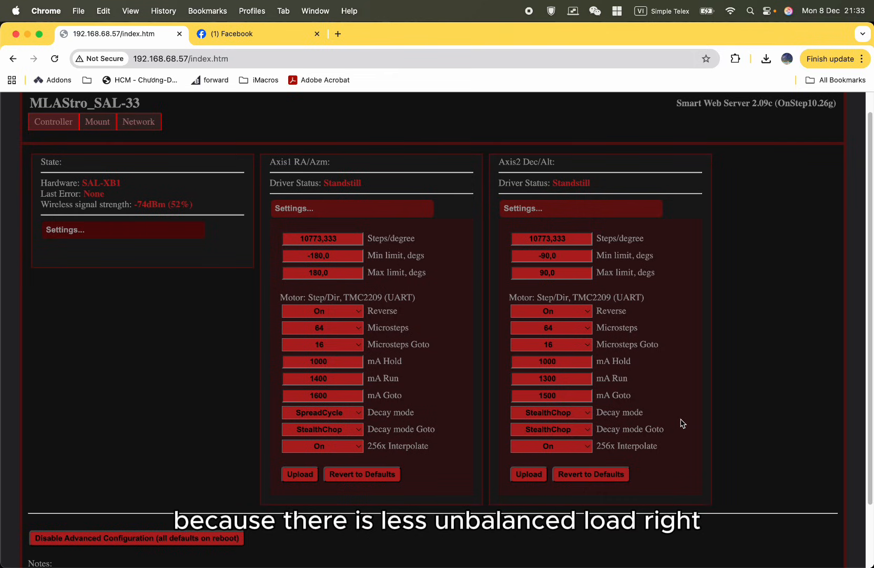
drag(655, 399, 521, 373)
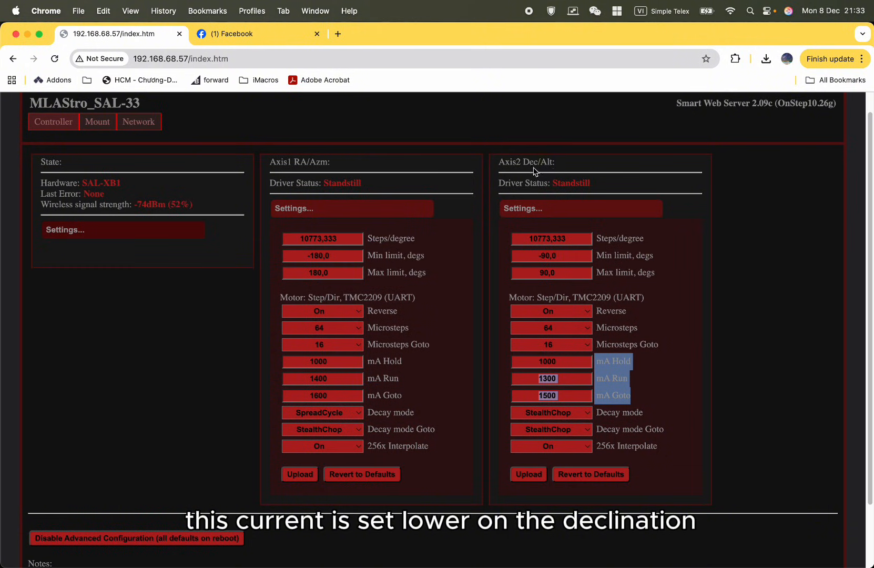
drag(555, 163, 516, 163)
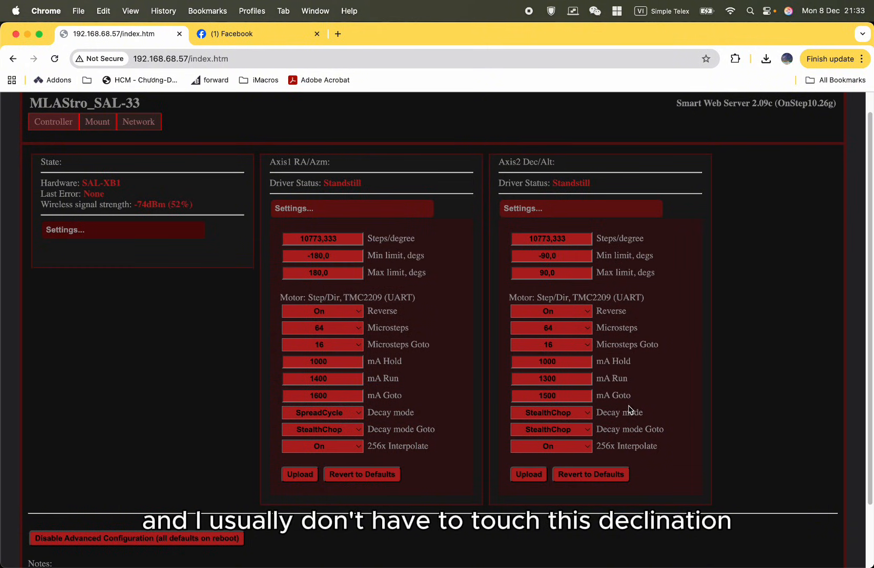
drag(663, 429, 523, 255)
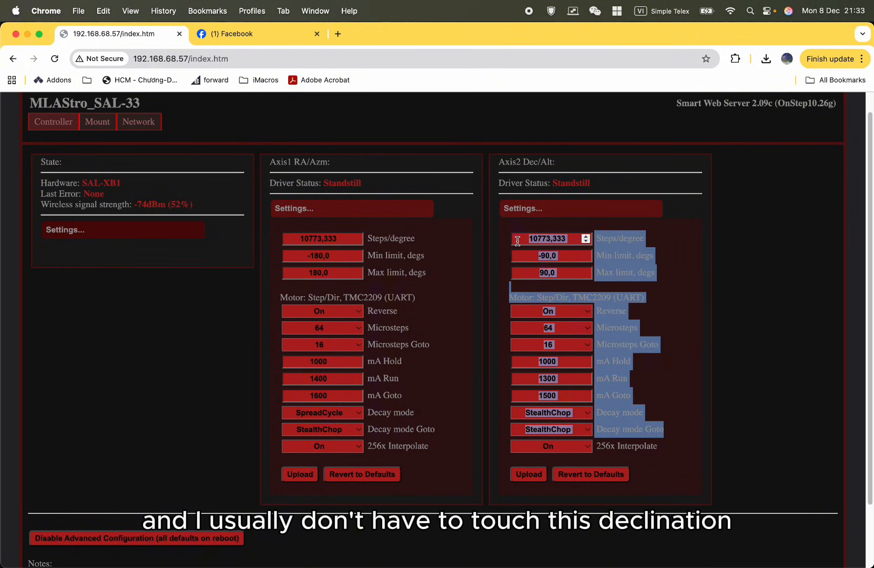
click(550, 175)
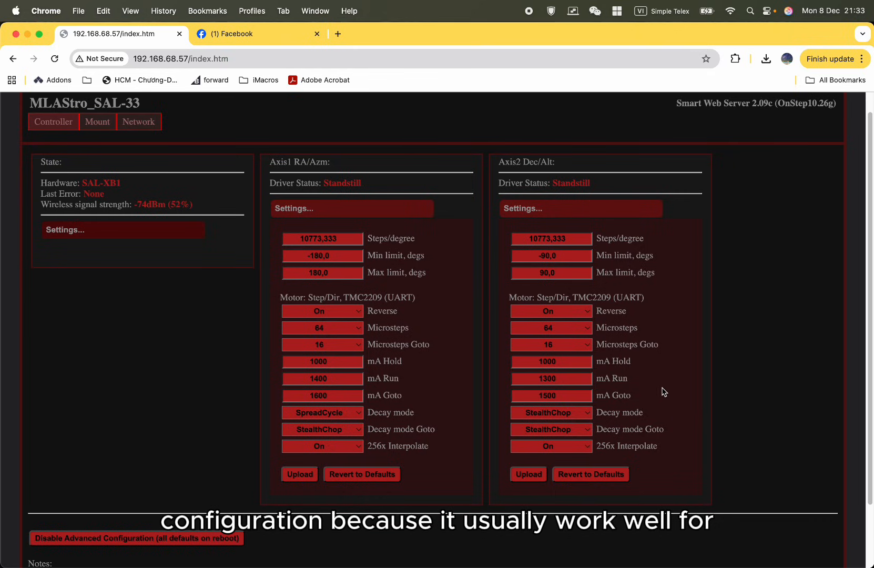
drag(671, 442, 520, 362)
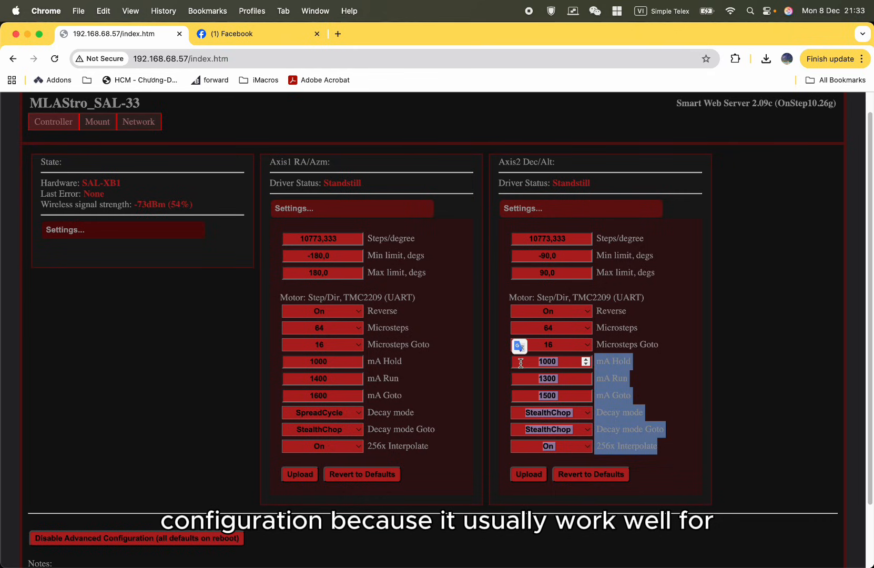
click(521, 363)
scroll(468, 494, down, 3)
scroll(468, 473, up, 4)
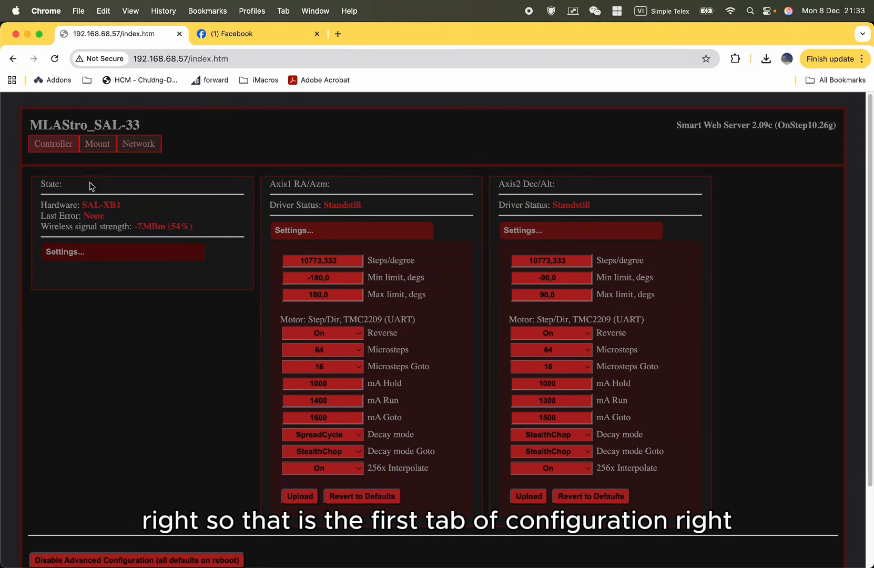
Open the Mount page and look over all its sections, from Time and Location to Backlash and Limits.
click(96, 146)
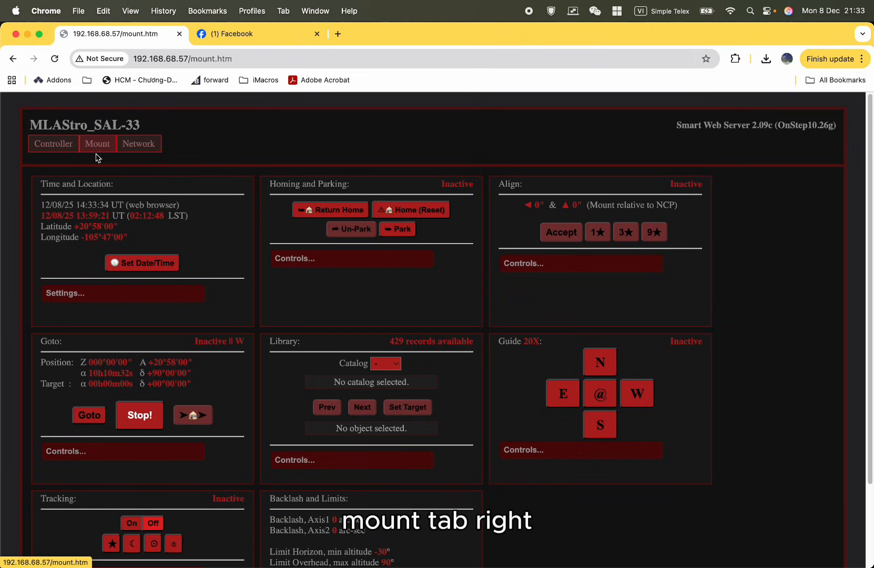
scroll(765, 471, down, 3)
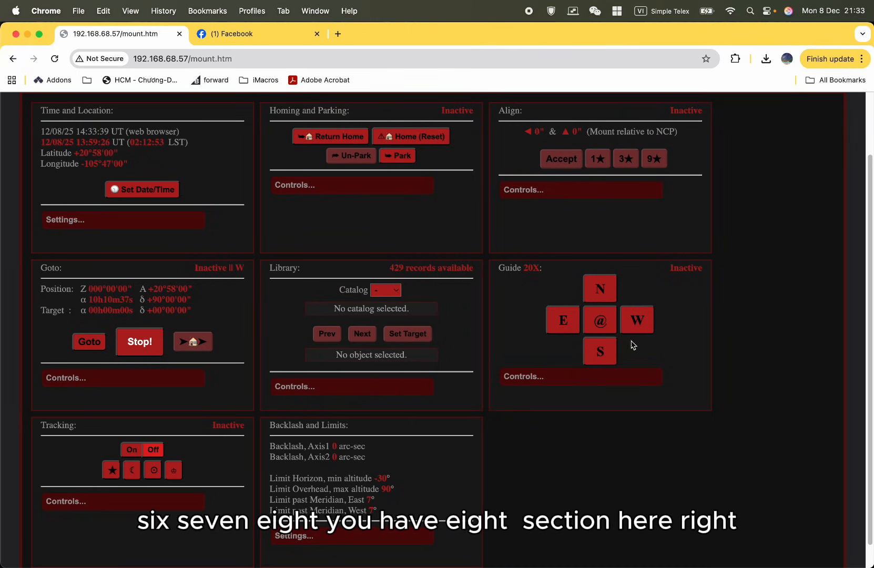
scroll(482, 453, up, 3)
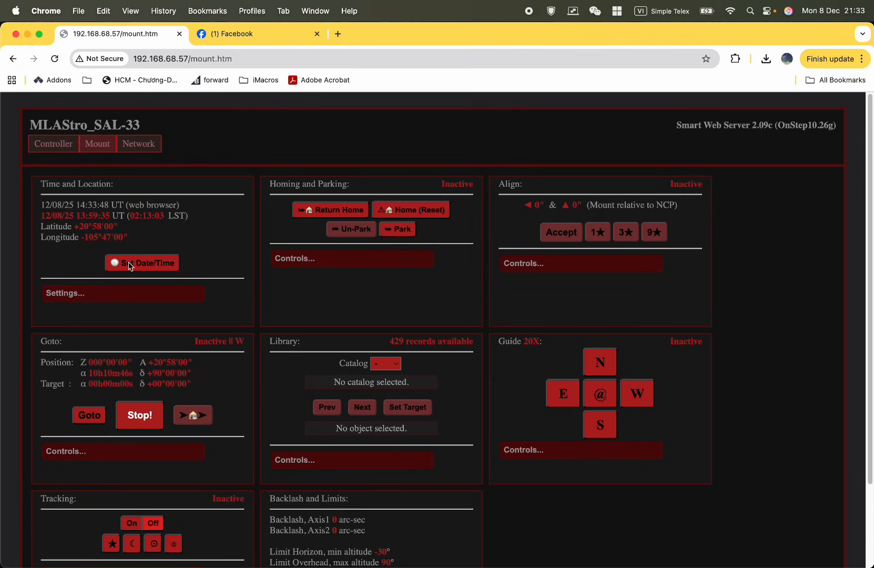
Synchronize the mount's date and time with the web browser's clock.
click(132, 296)
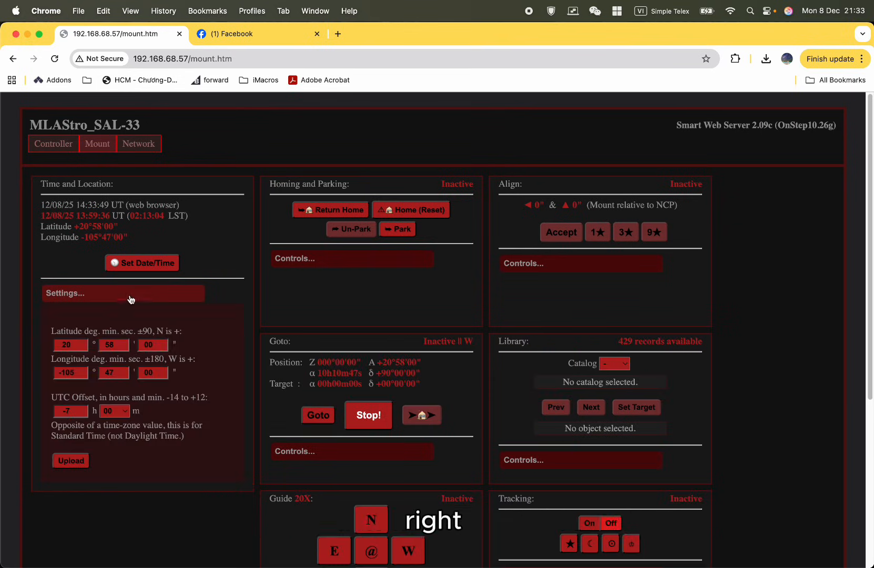
click(148, 270)
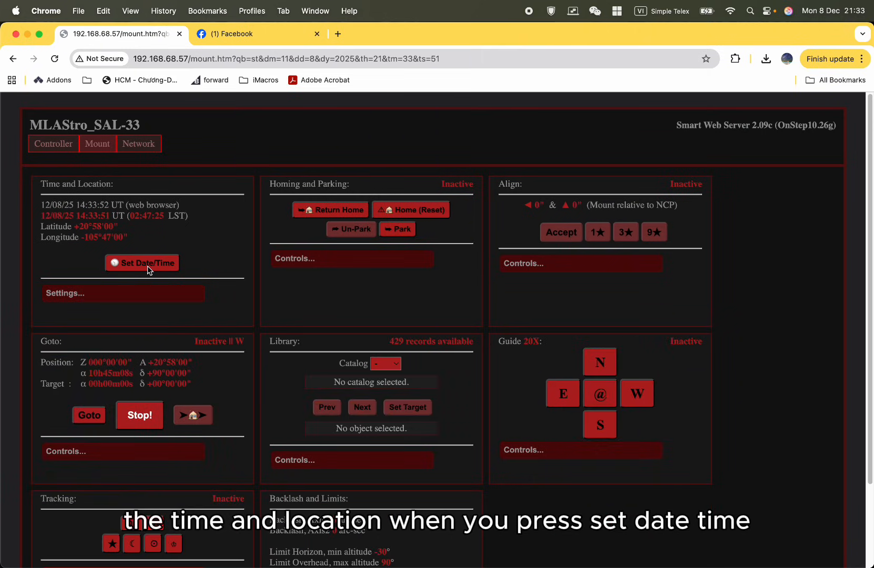
Set the site latitude to 20° 59' 00" in the Time and Location settings and upload it to the mount.
click(138, 299)
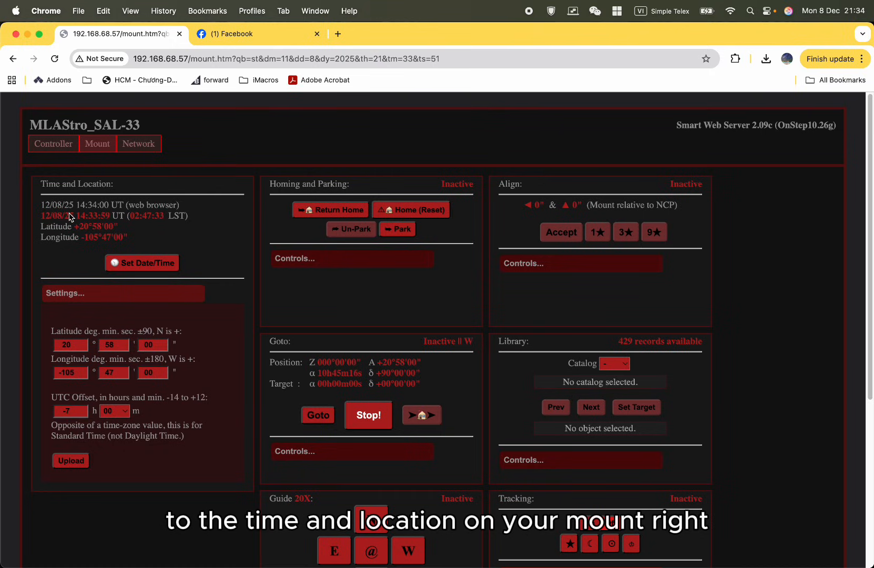
click(106, 344)
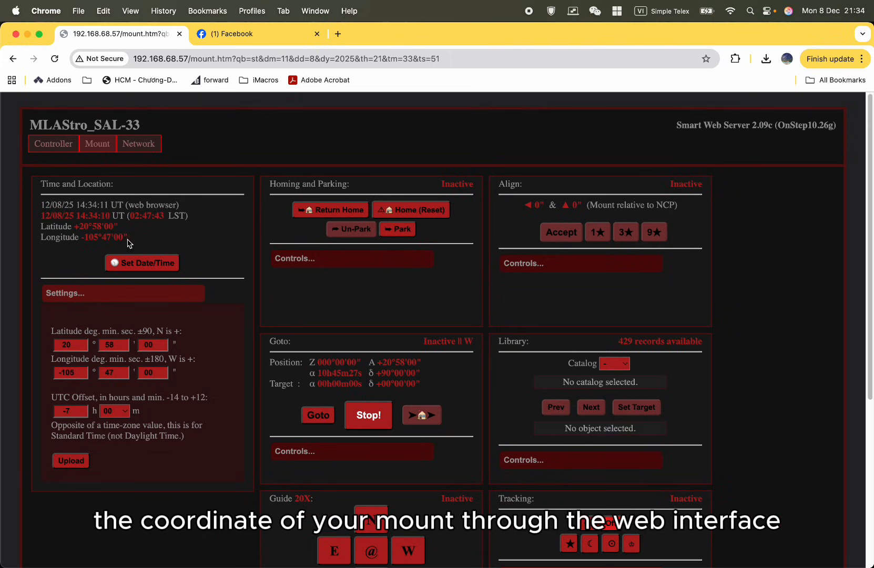
double_click(111, 344)
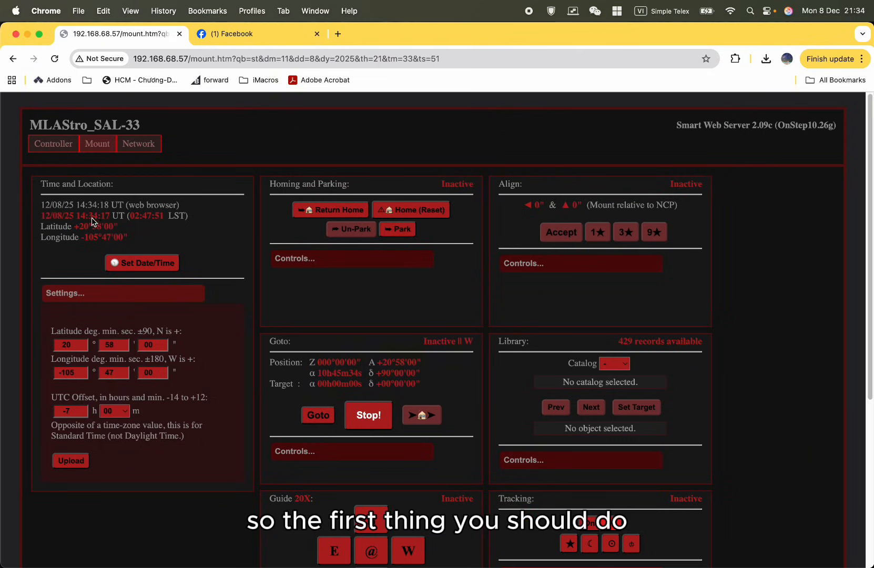
right_click(166, 227)
click(124, 228)
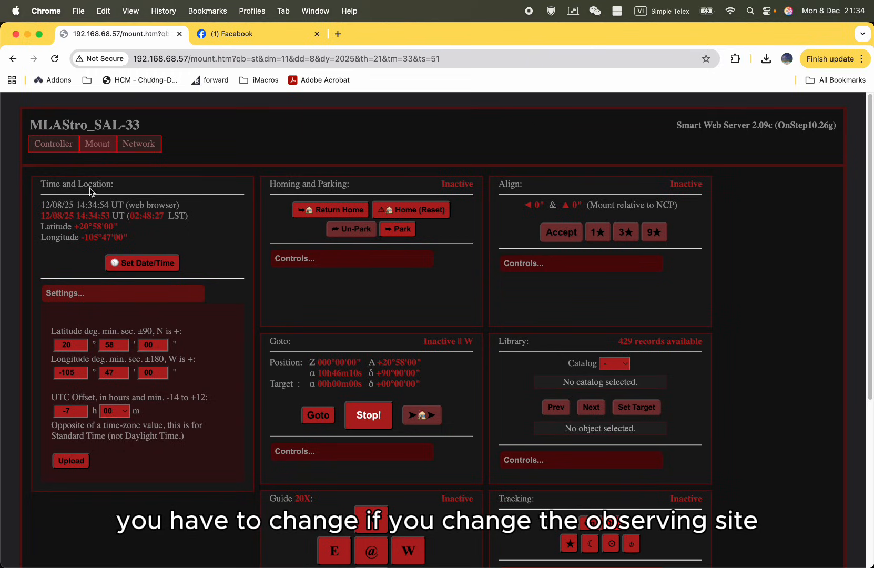
double_click(113, 346)
text(59)
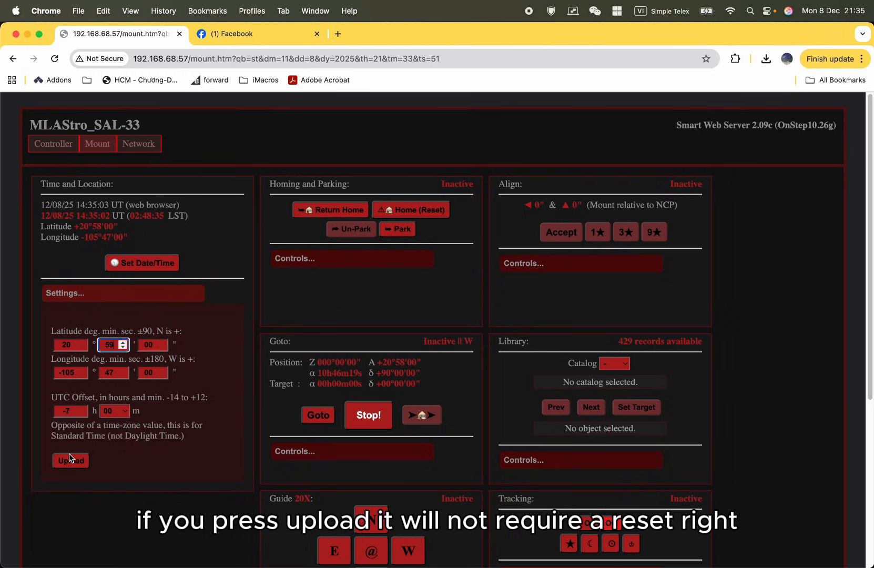
click(71, 461)
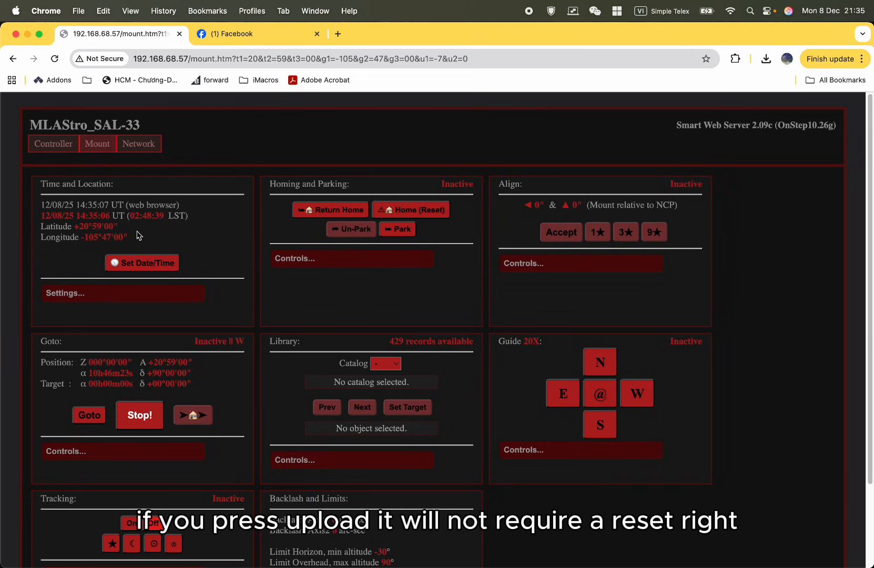
click(95, 295)
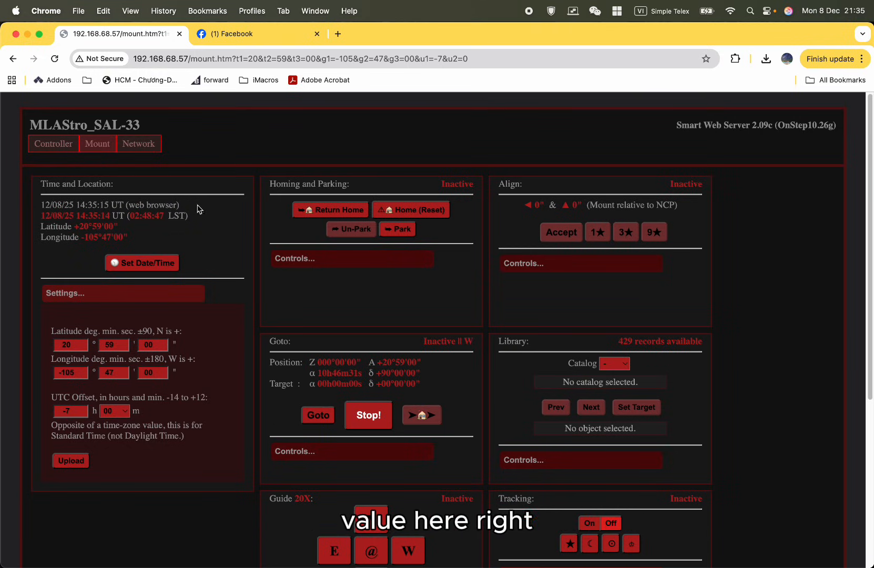
click(181, 303)
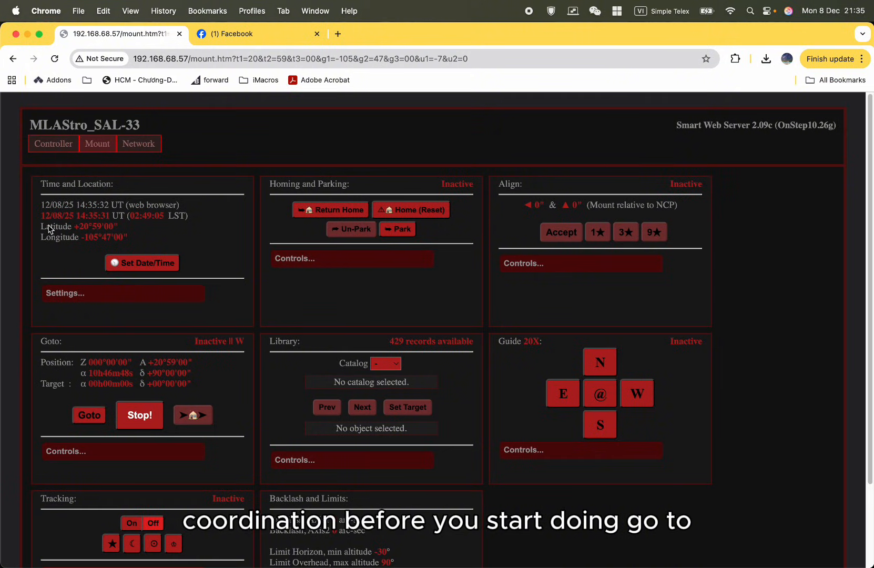
Expand the Homing and Parking controls and park the mount.
click(419, 255)
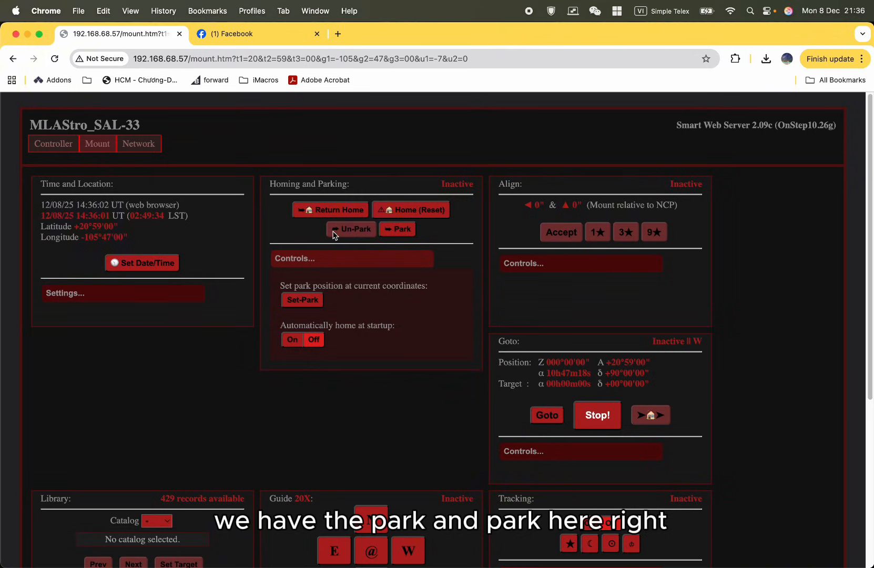
click(398, 229)
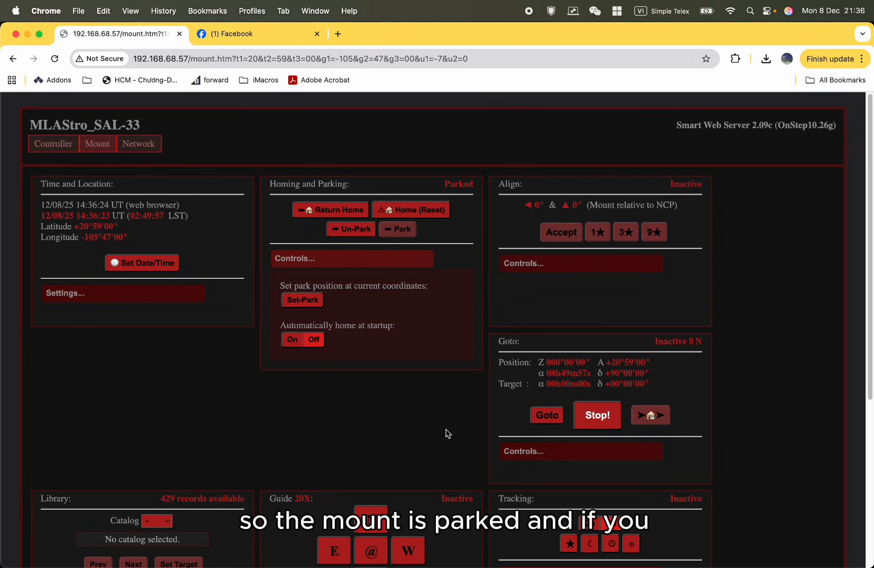
Expand the Guide controls and set the guide speed to VVF.
scroll(447, 411, down, 3)
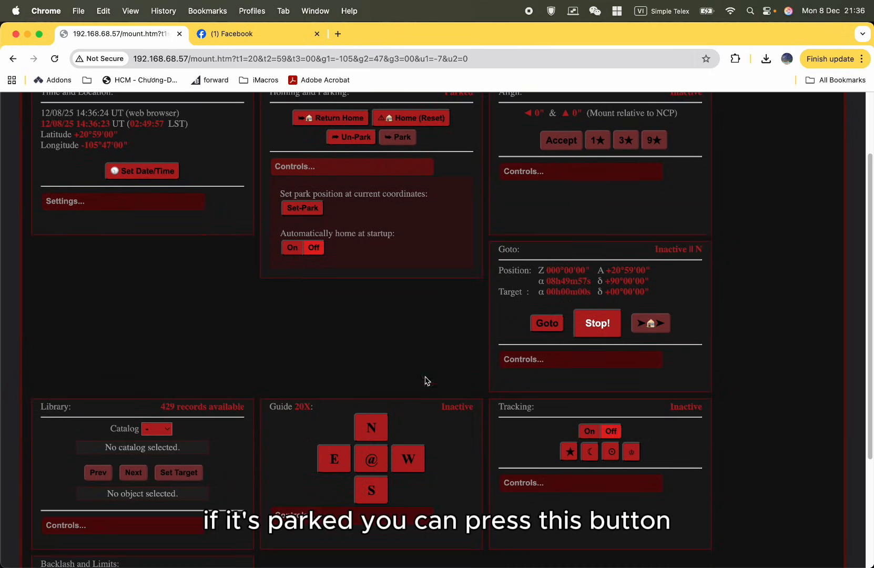
click(388, 514)
scroll(419, 526, down, 5)
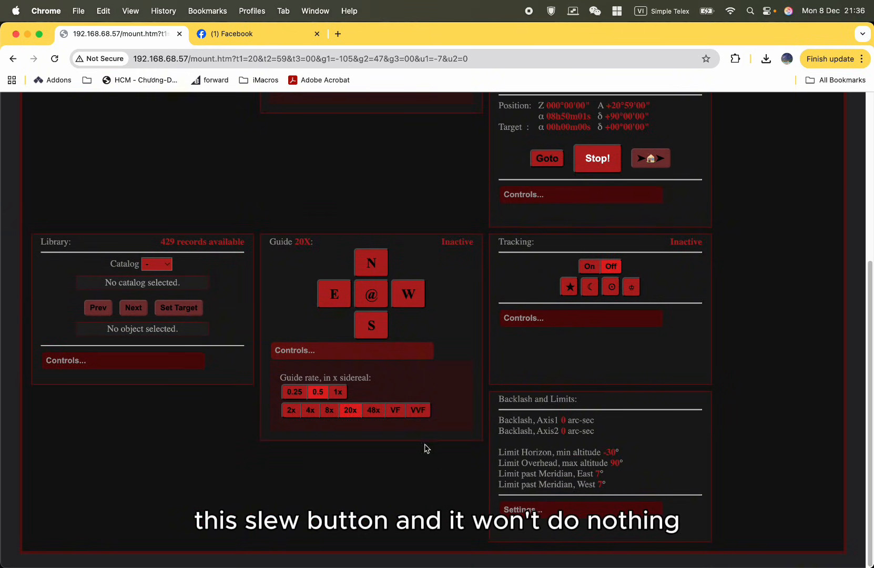
Check the park position and startup homing options, and read the Refine Polar Alignment instructions in the Align section.
scroll(413, 347, up, 7)
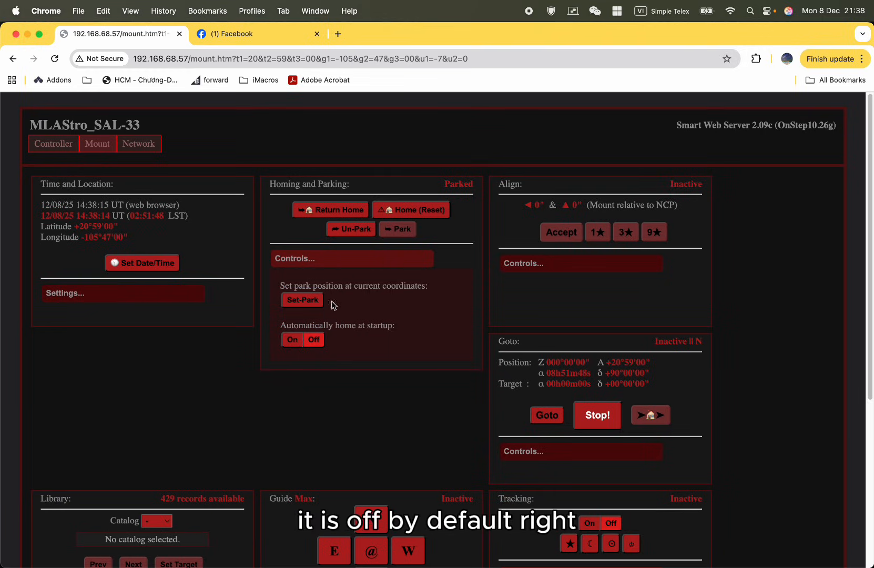
click(346, 263)
click(551, 267)
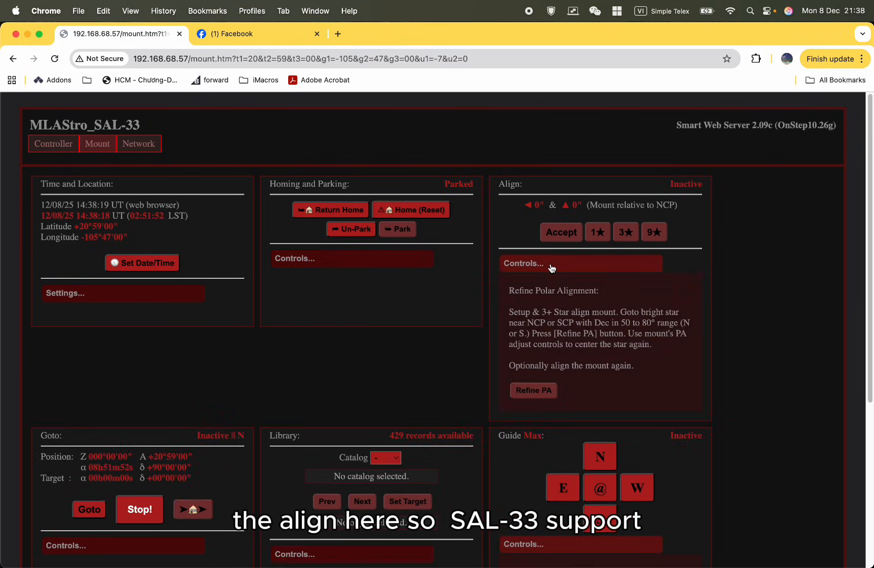
click(554, 269)
click(643, 265)
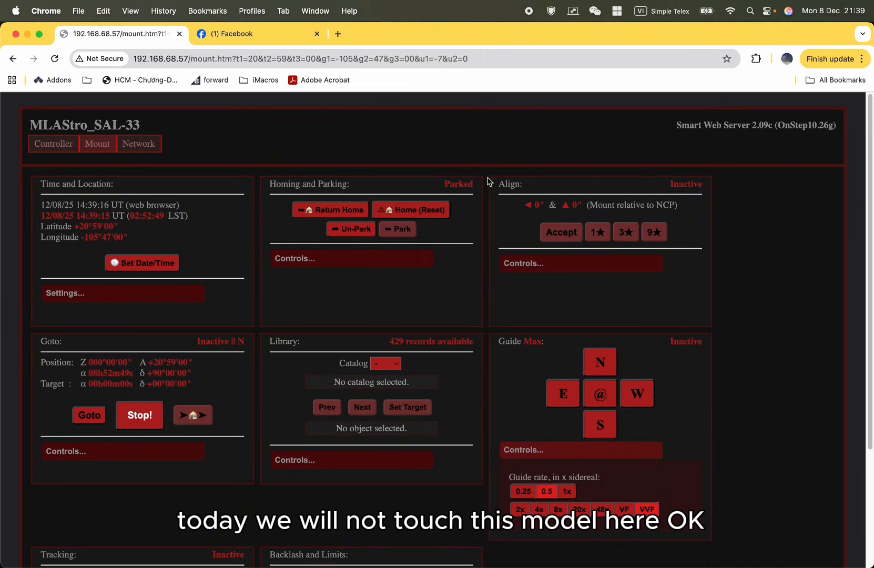
Expand the Goto controls and review the maximum slew speed and meridian flip options.
scroll(52, 390, down, 2)
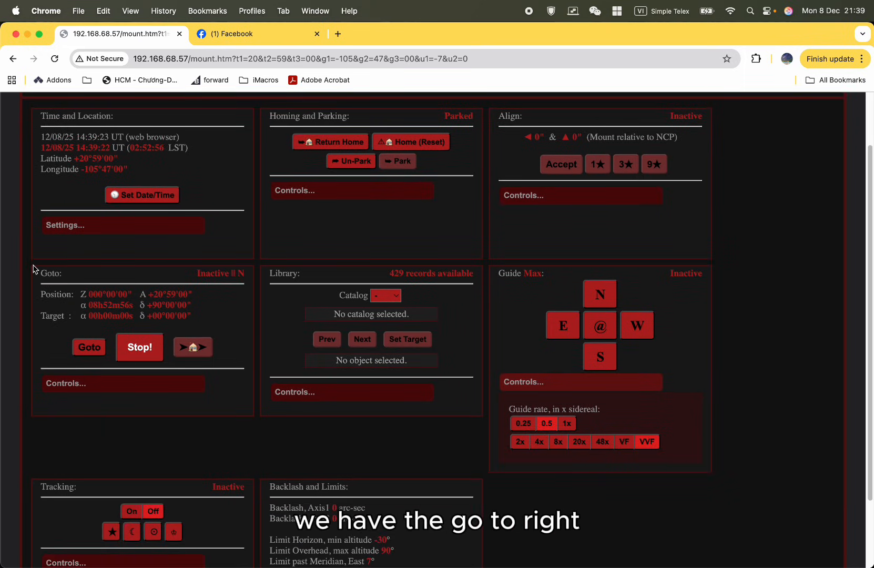
click(198, 392)
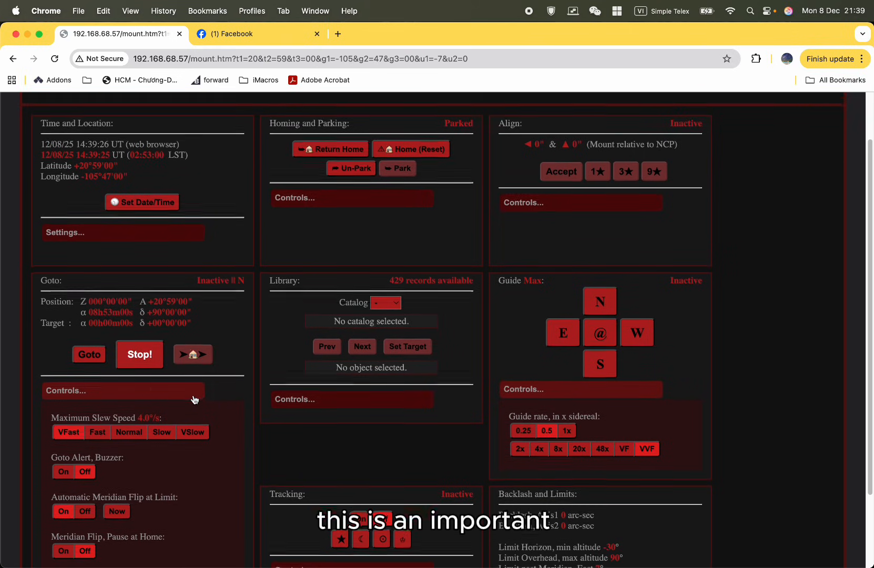
scroll(196, 397, down, 2)
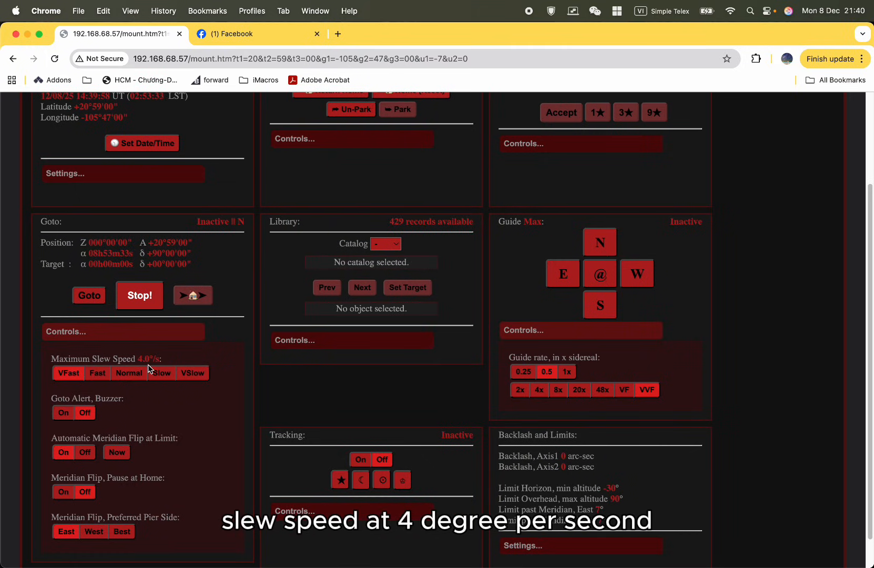
Try the Fast, Normal, Slow and VSlow maximum slew speeds and restore VFast.
click(100, 378)
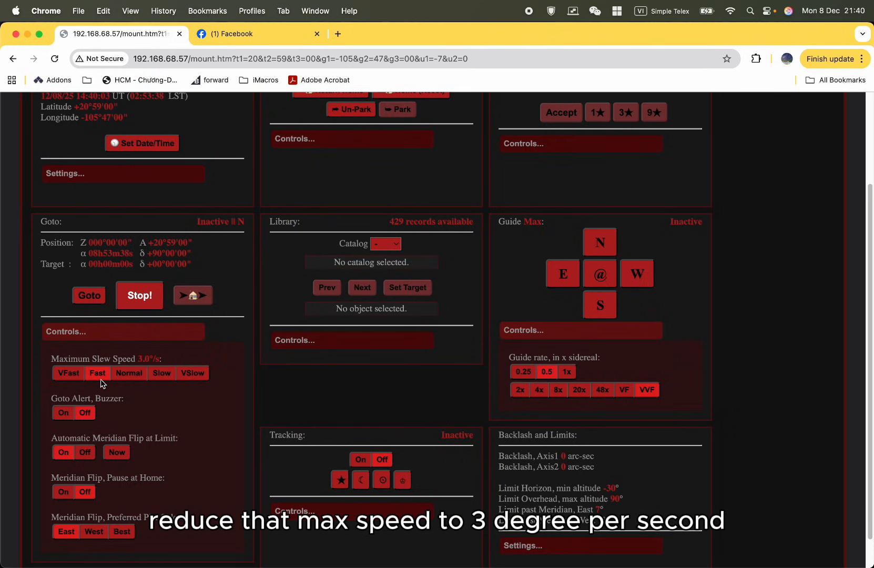
click(140, 380)
click(160, 376)
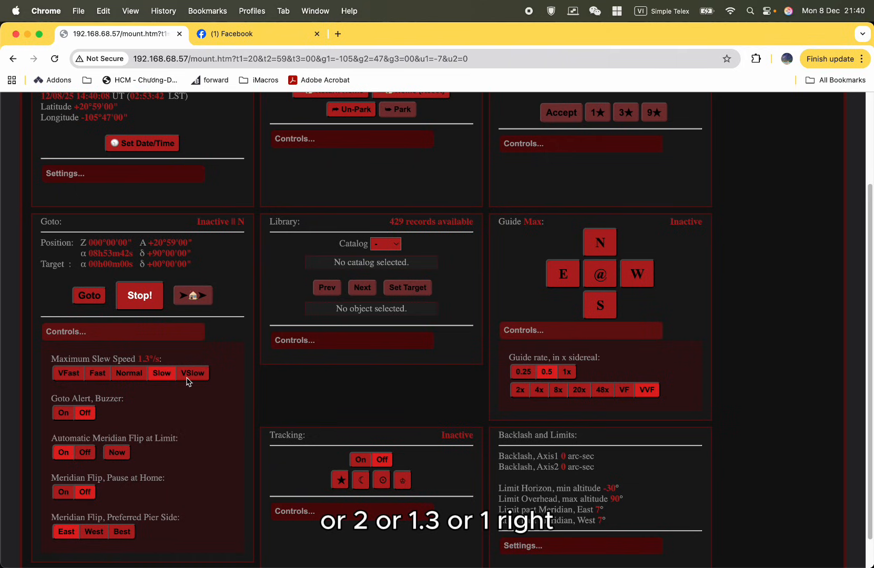
click(188, 379)
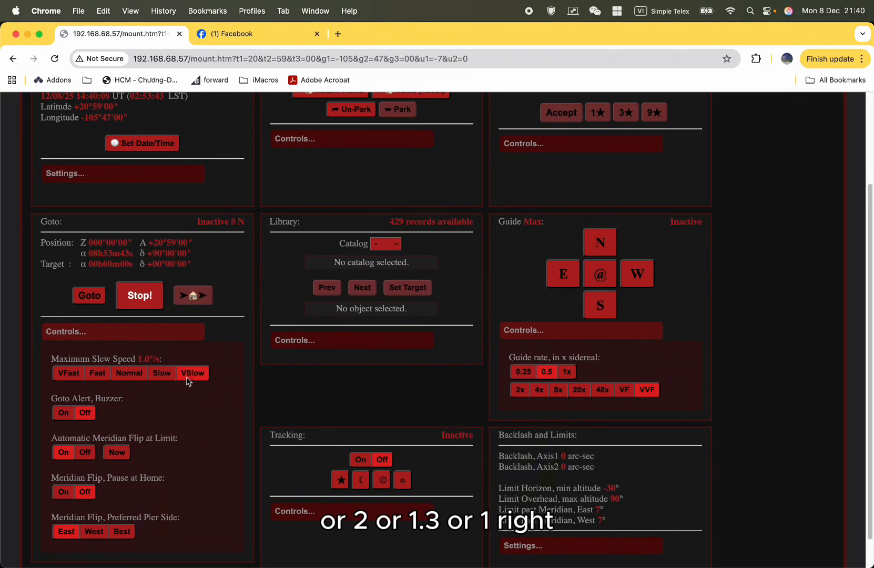
click(137, 380)
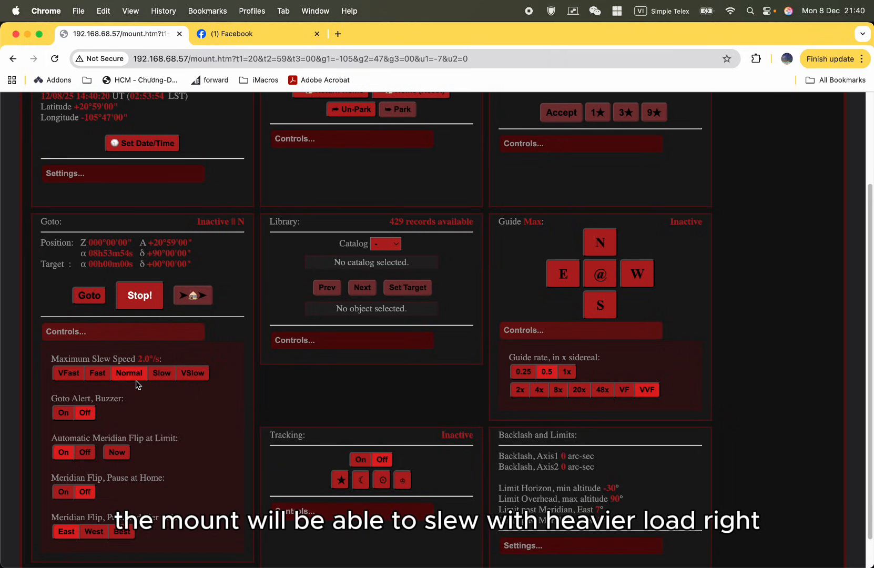
click(91, 374)
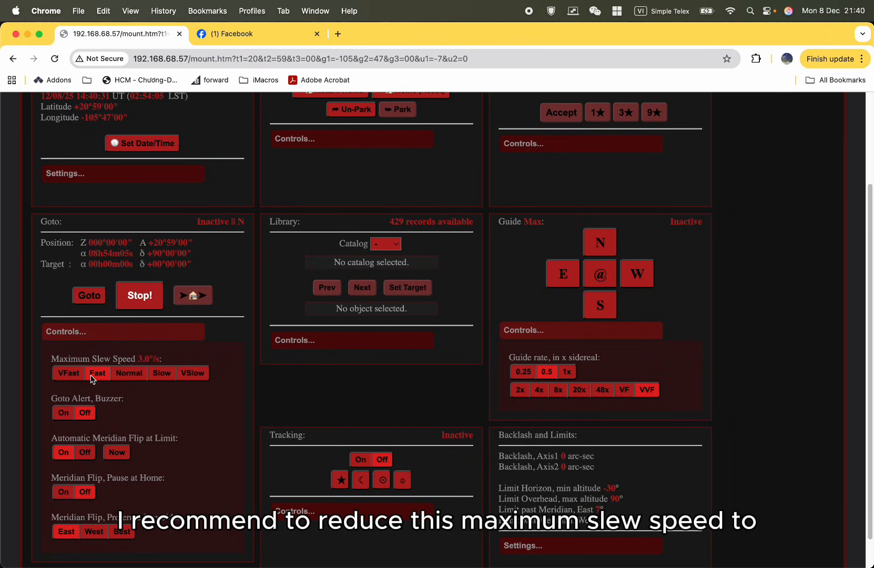
click(124, 378)
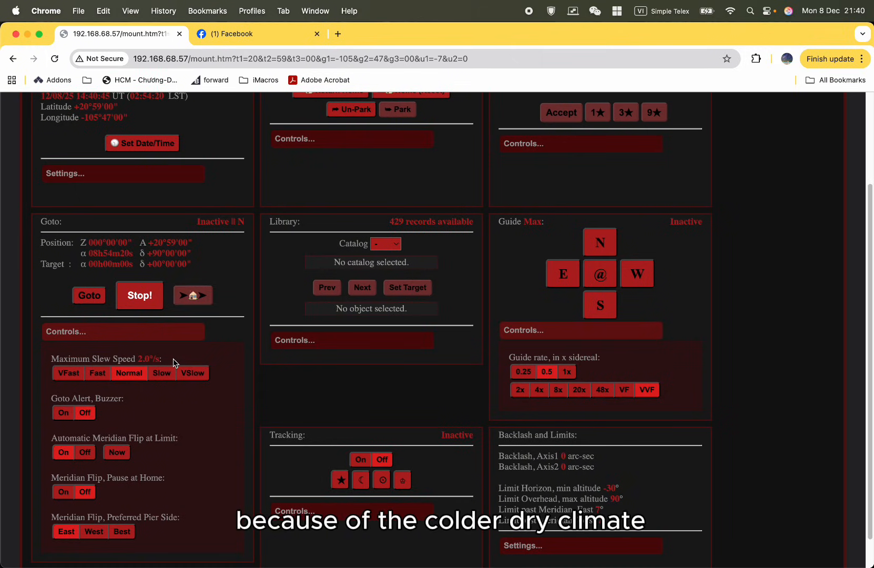
click(69, 373)
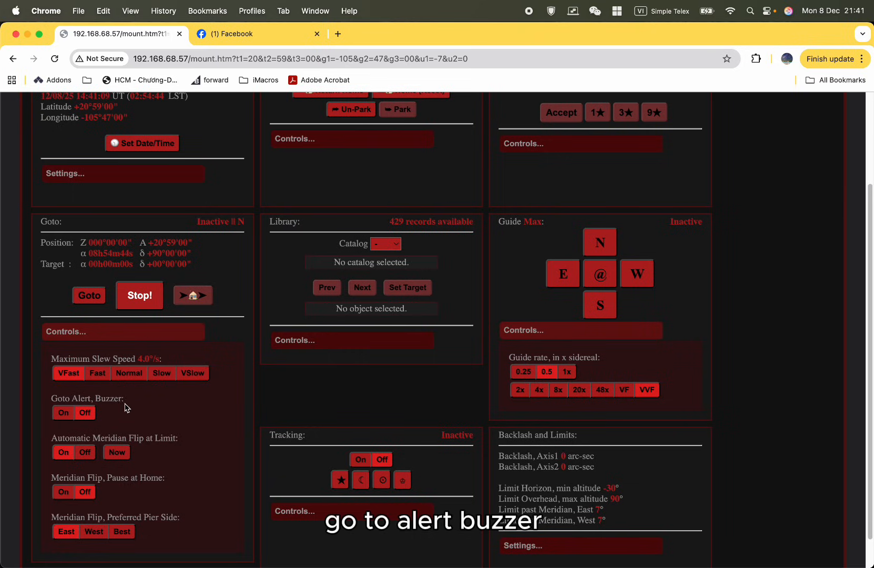
Keep the Goto alert buzzer off, automatic meridian flip at limit on, and meridian flip pause at home off.
click(90, 417)
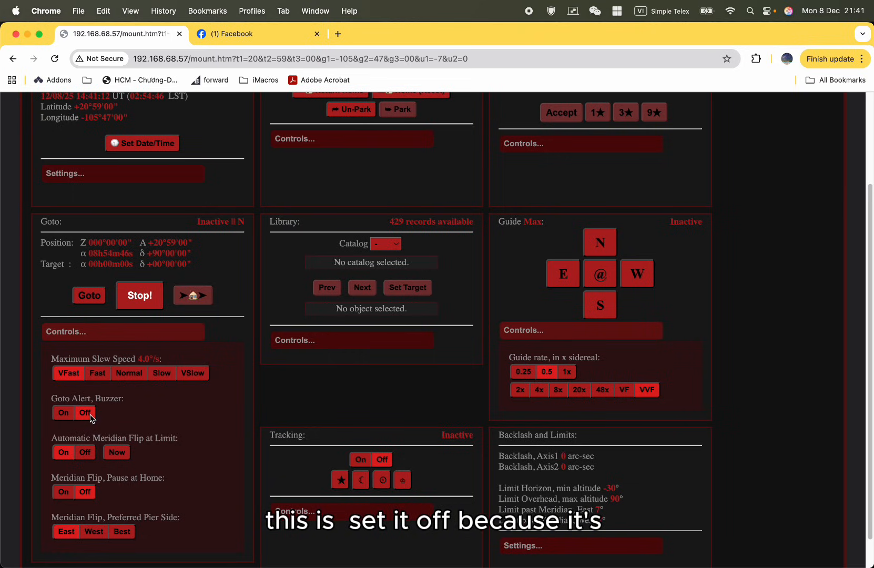
scroll(116, 421, down, 1)
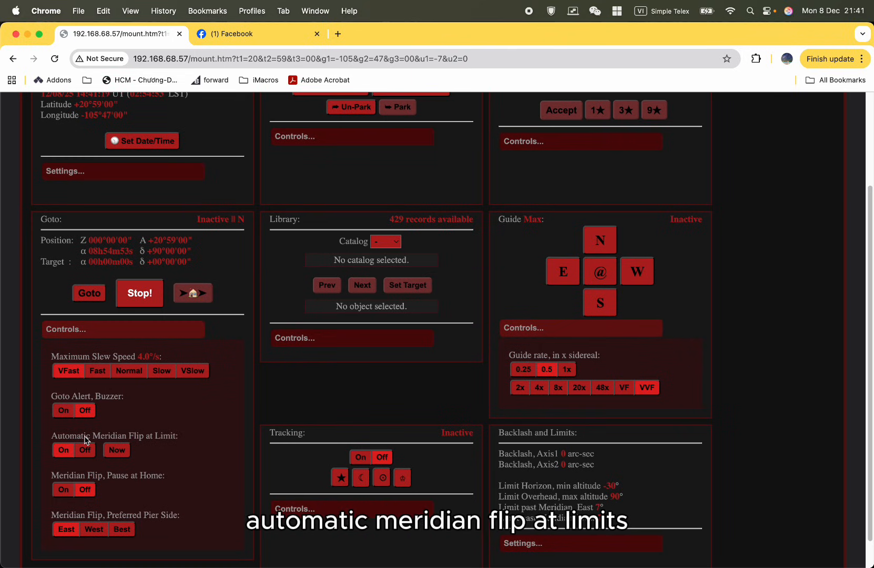
click(58, 454)
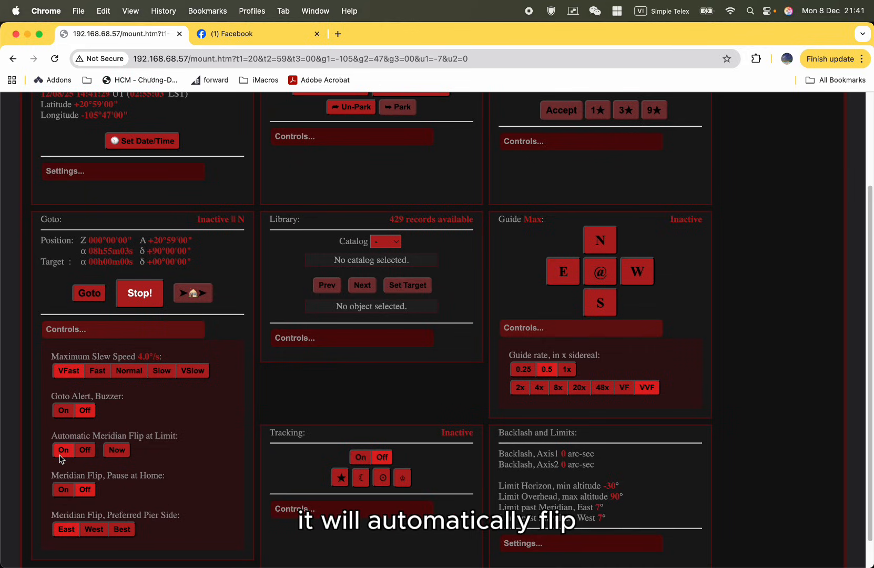
click(86, 451)
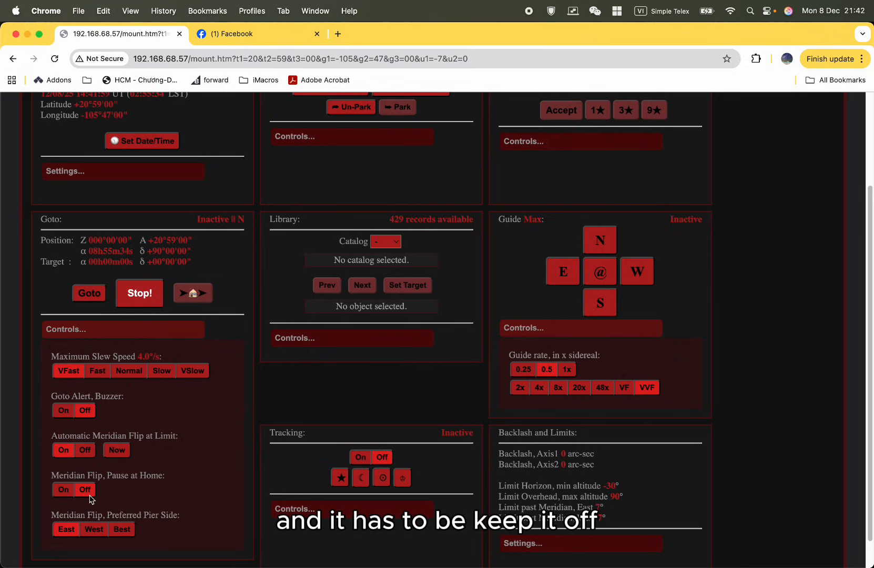
click(63, 490)
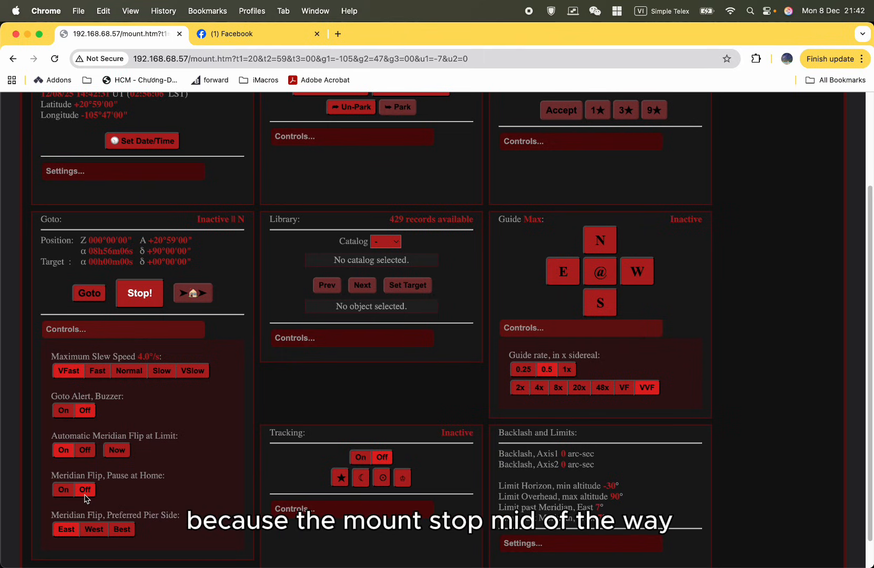
Set the meridian flip's preferred pier side to East and its pause at home to Off.
scroll(152, 512, up, 1)
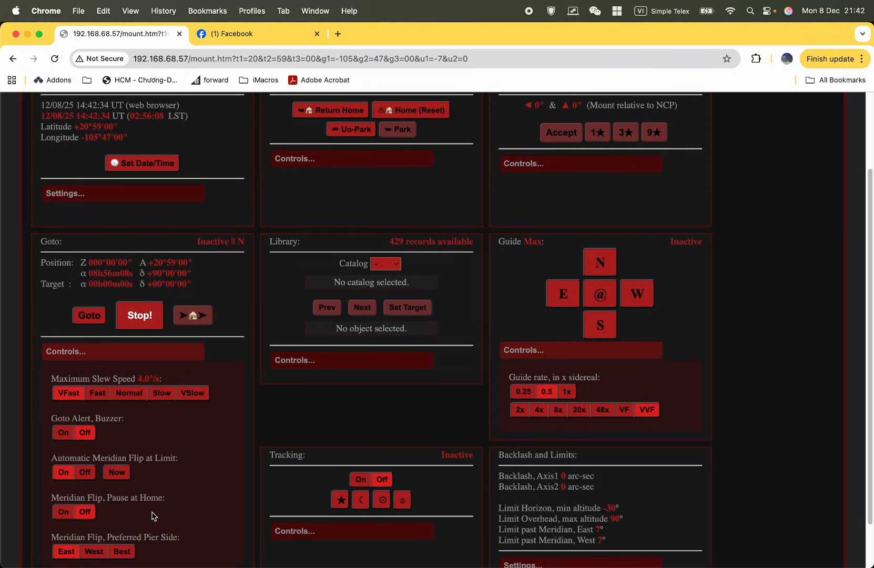
scroll(152, 512, down, 2)
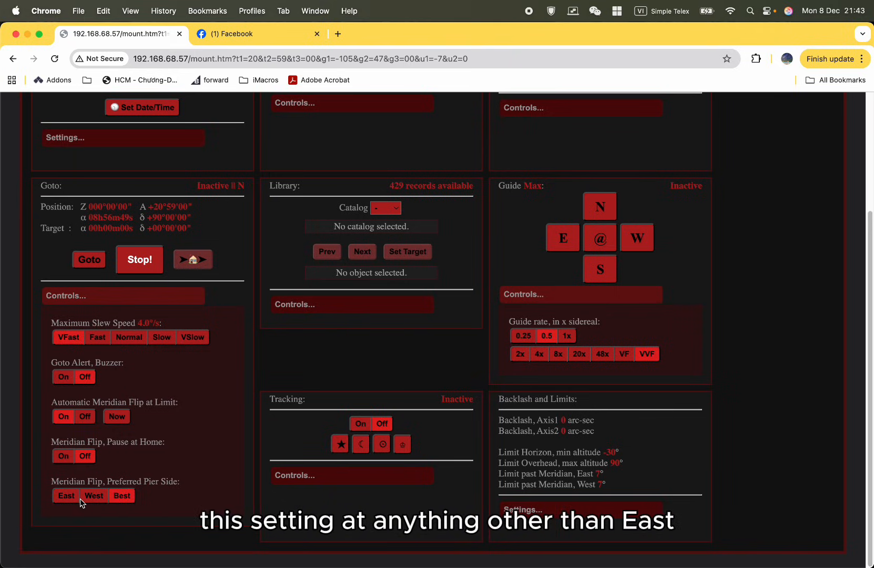
click(64, 503)
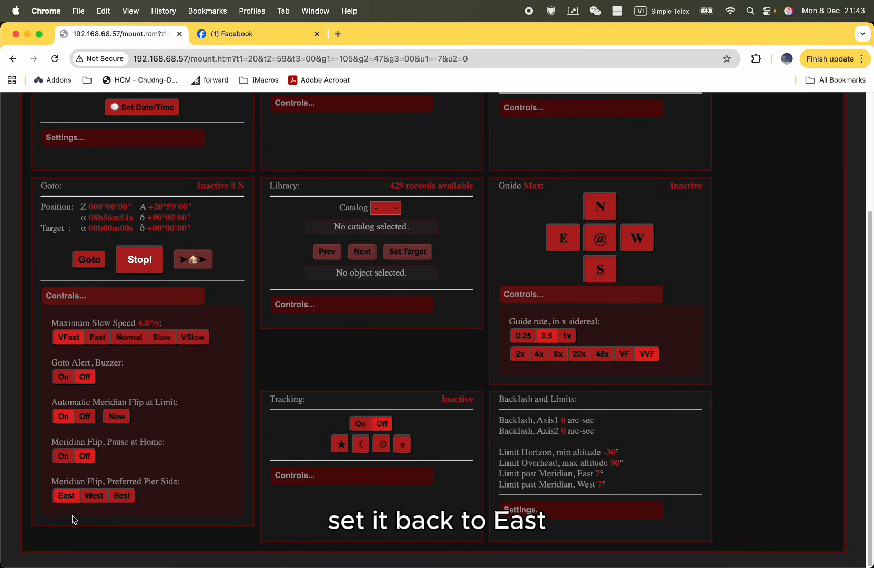
click(85, 459)
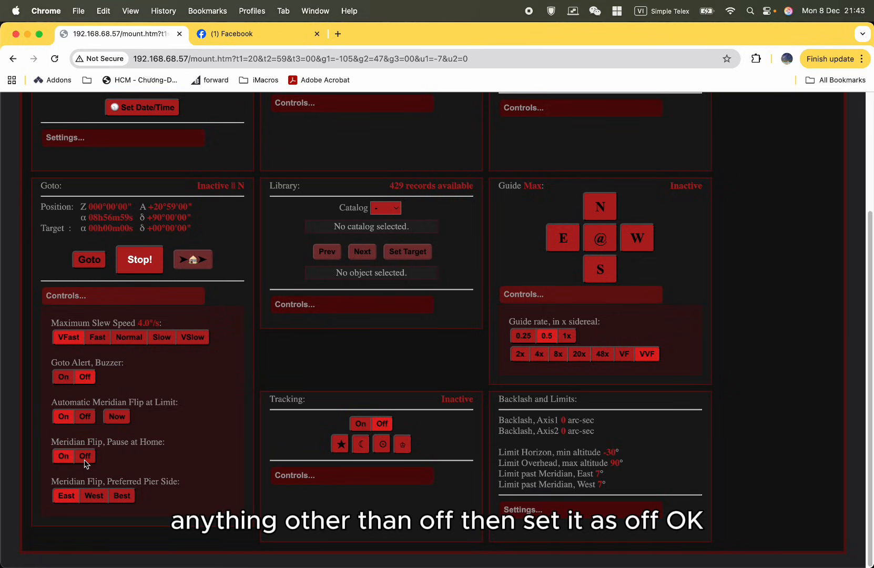
Turn off the meridian flip's pause at home.
click(85, 460)
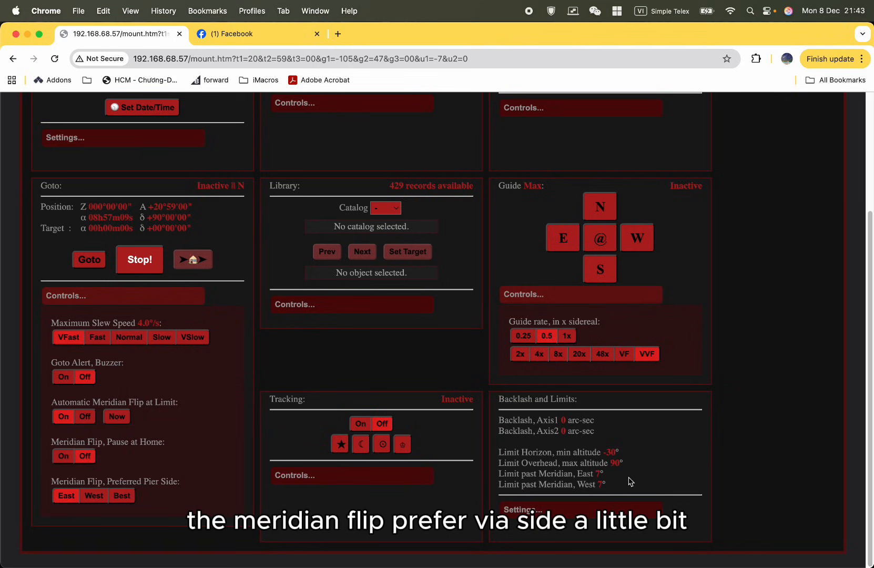
Select catalog 2 in the Library and review the controls for uploading, downloading and clearing catalog data.
scroll(348, 444, up, 5)
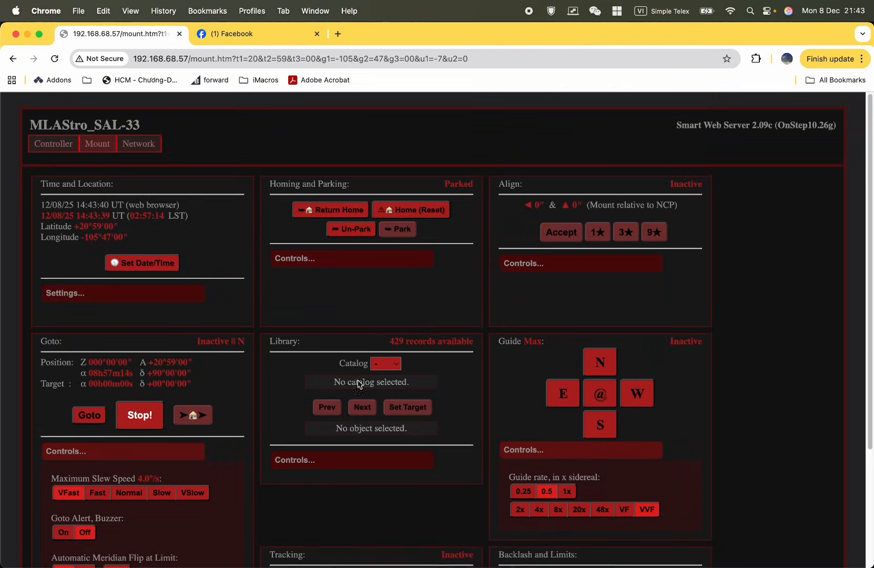
click(386, 364)
click(383, 389)
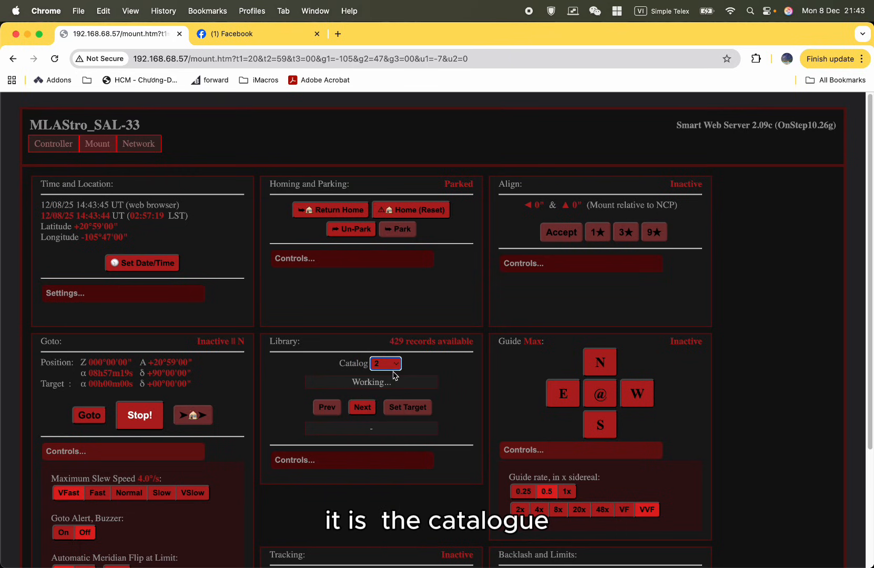
click(380, 460)
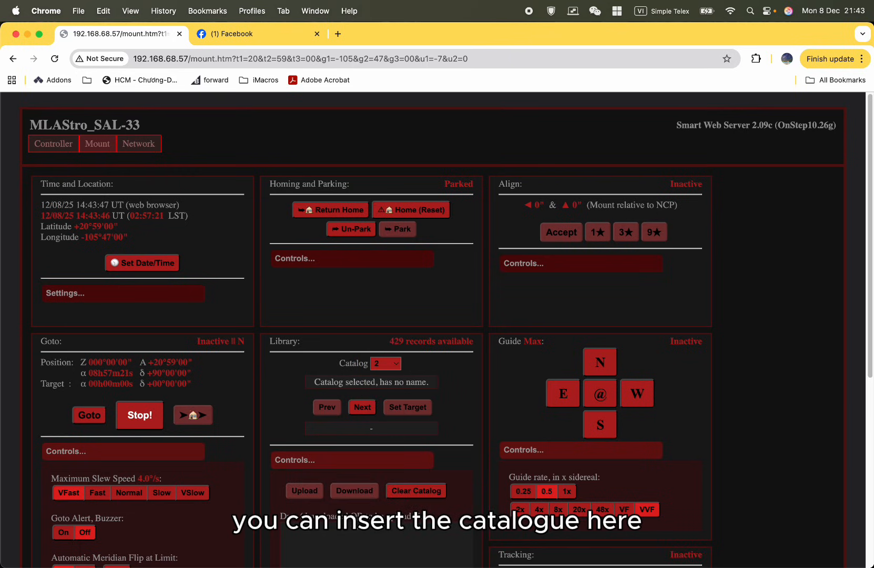
scroll(367, 504, down, 3)
click(355, 503)
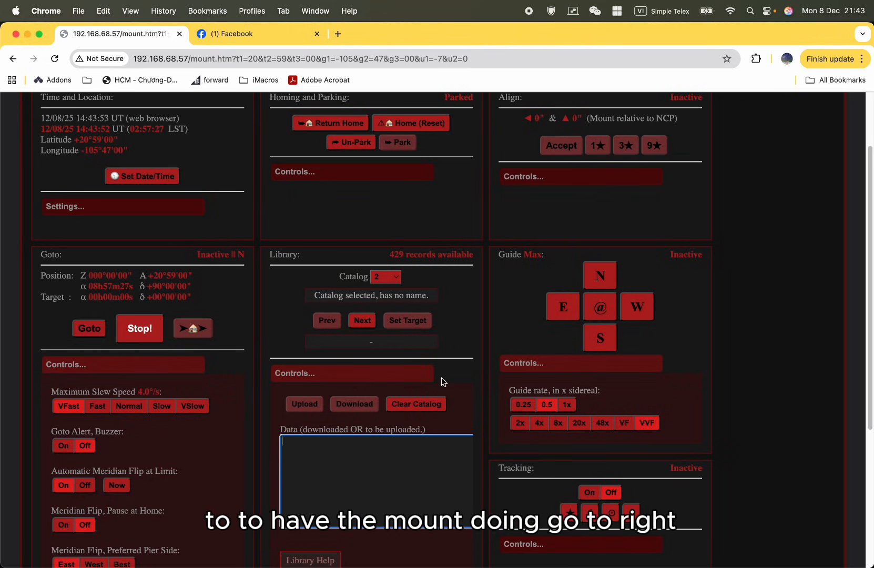
click(361, 377)
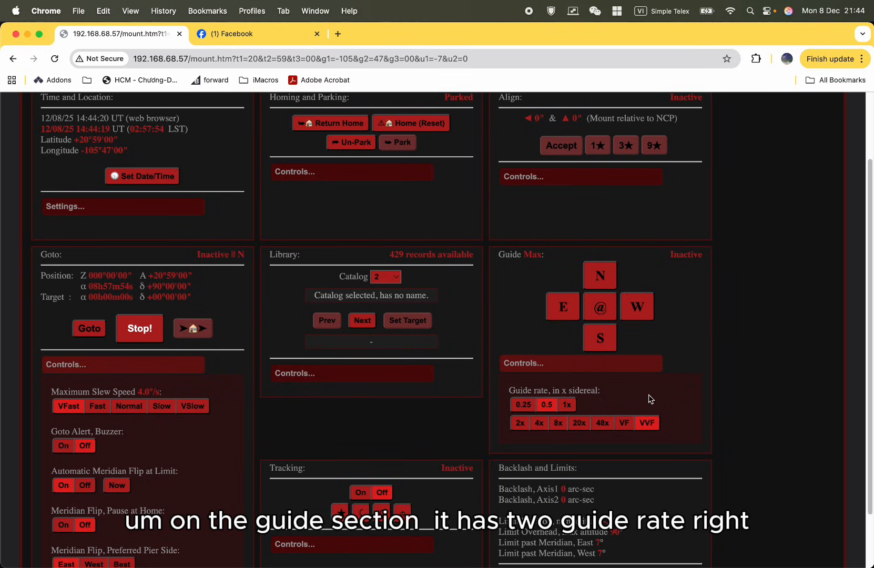
Try the 0.25, 0.5 and 1x sidereal guide rates and return to 0.5.
click(547, 406)
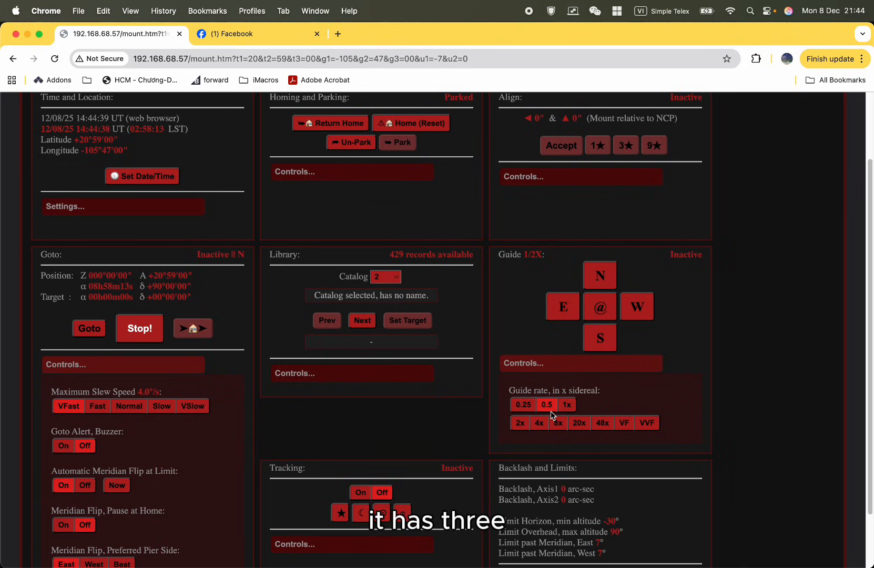
click(528, 405)
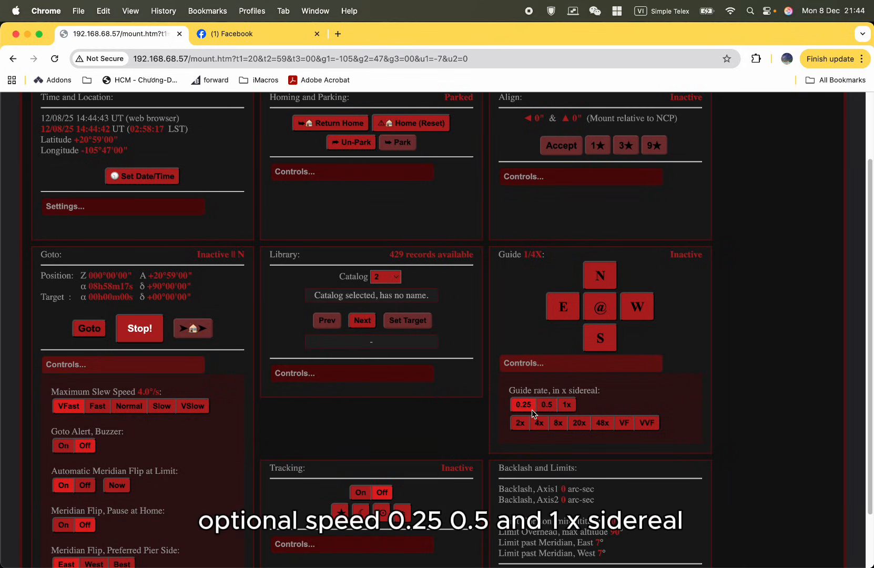
click(547, 404)
click(567, 405)
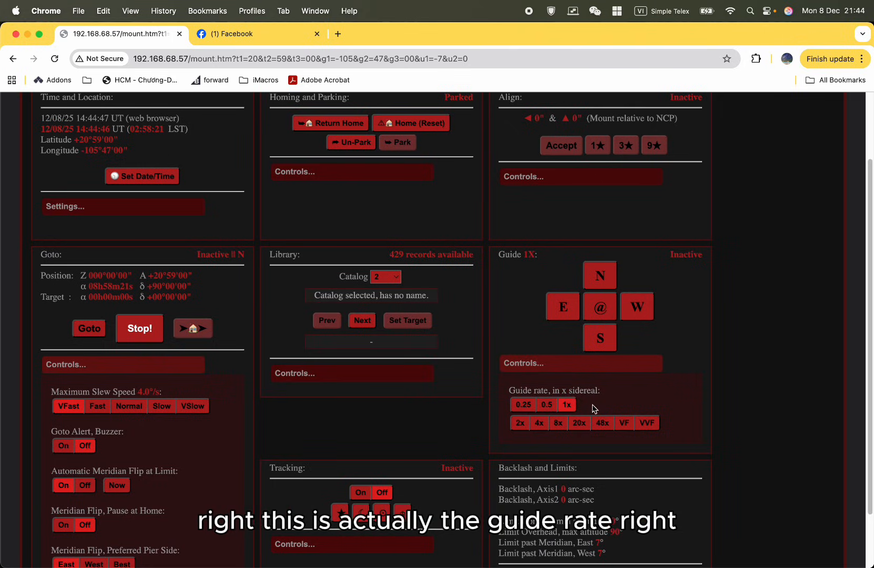
click(549, 406)
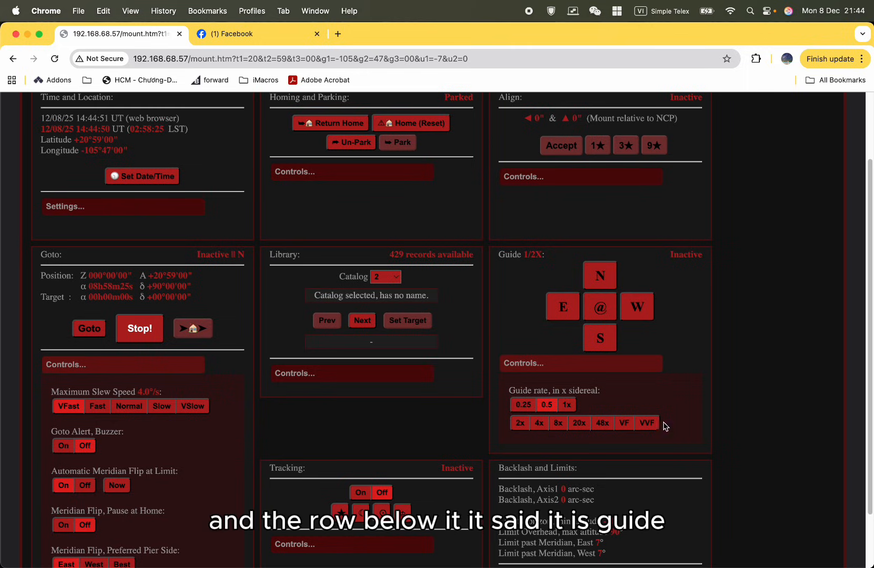
Try the 2x and 8x manual slew rates in the Guide controls and return to VVF.
click(539, 424)
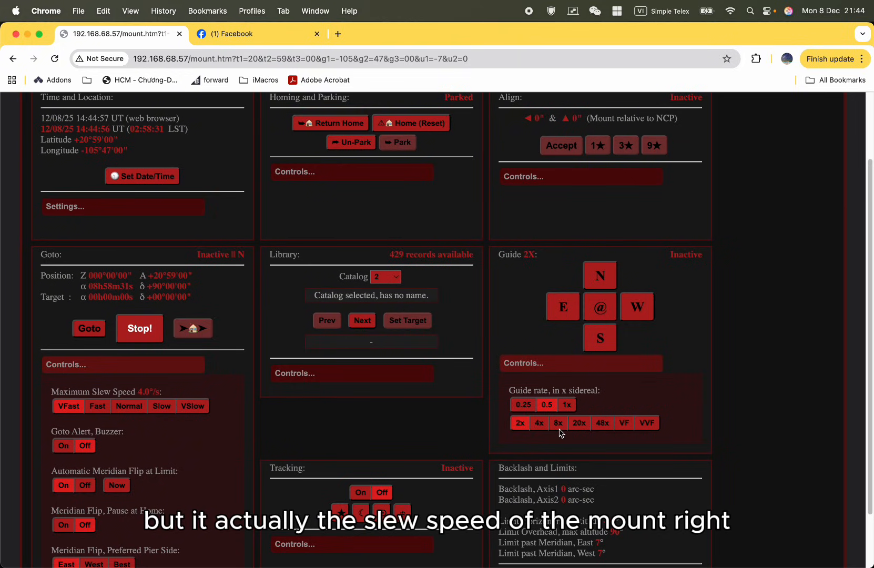
click(560, 426)
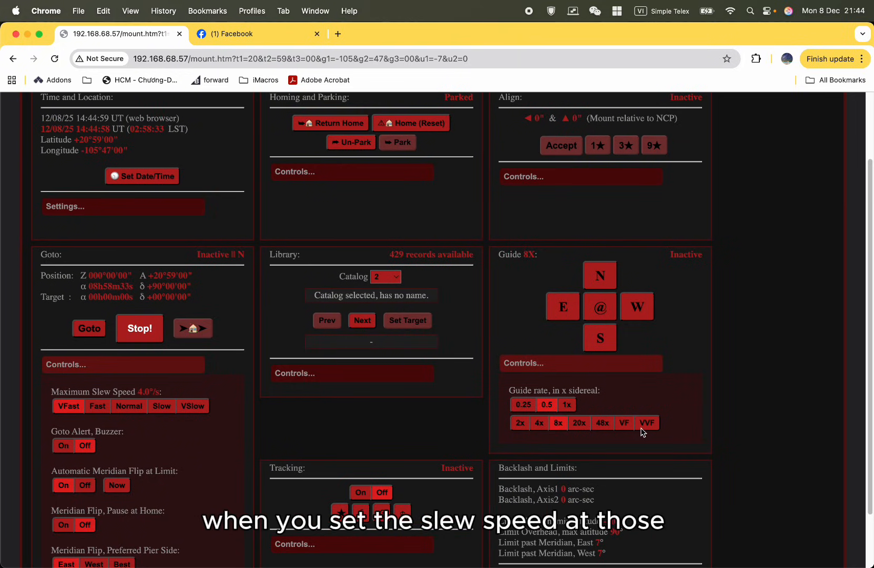
click(642, 425)
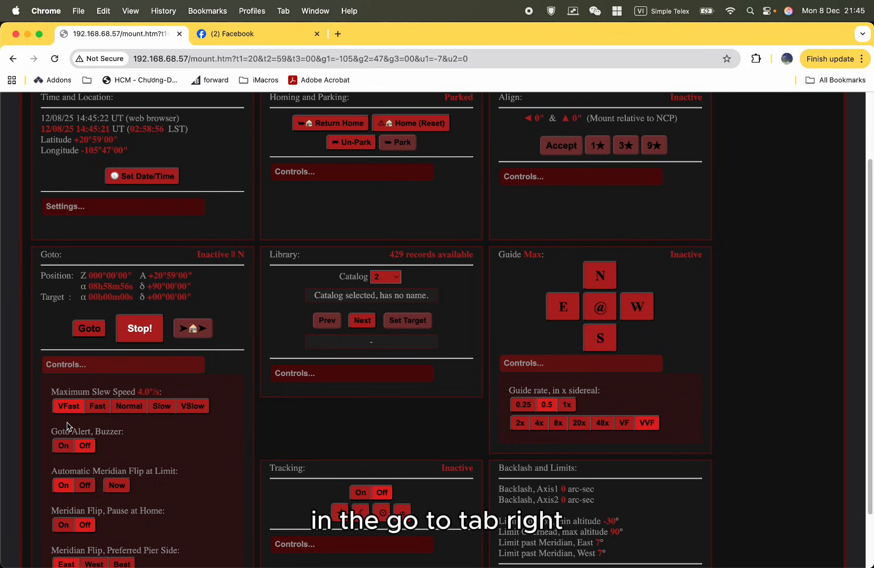
Try the Fast maximum slew speed, restore VFast, and set the Guide slew rate to VF.
click(98, 407)
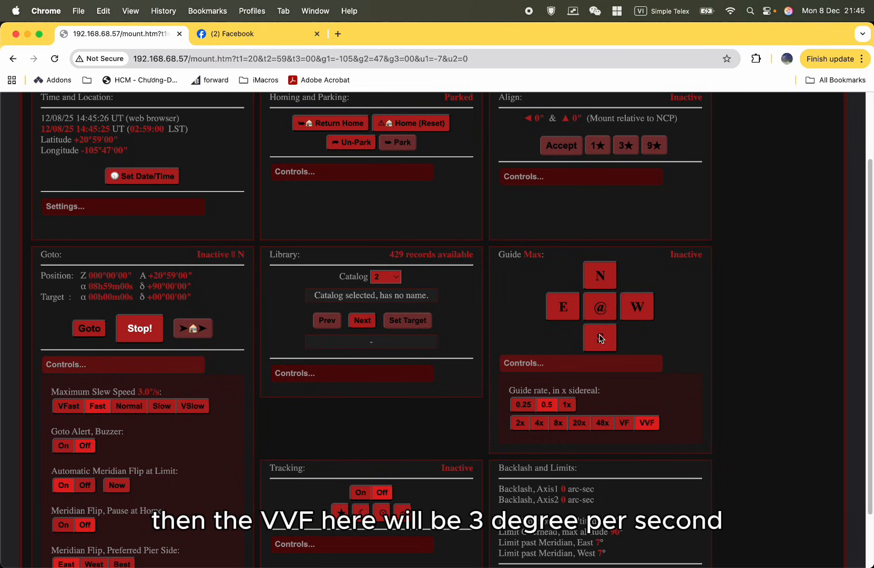
click(77, 409)
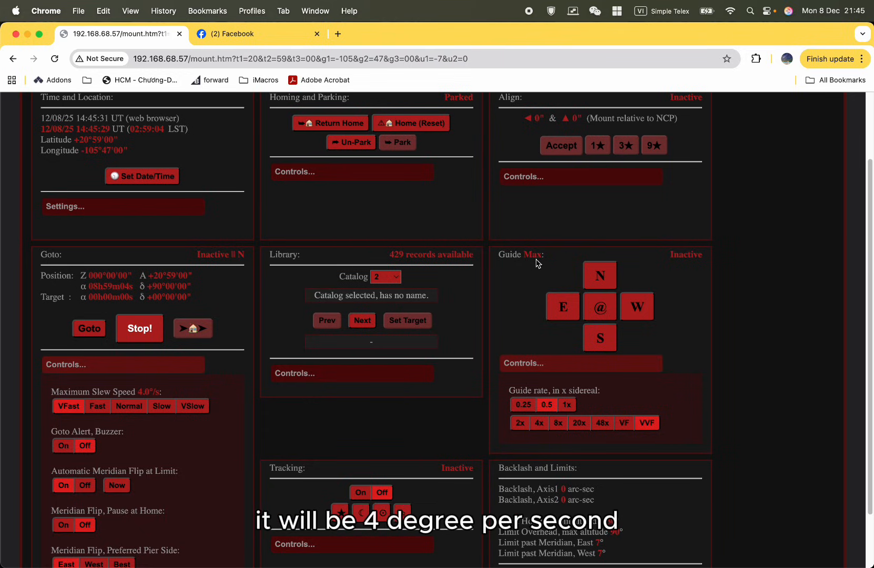
click(626, 423)
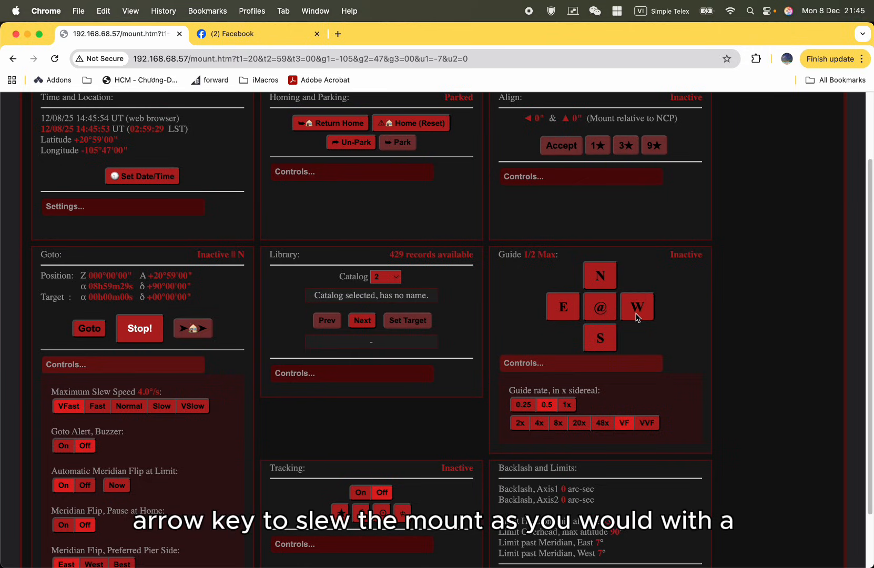
Collapse the Guide controls and expand the Tracking controls.
scroll(618, 410, down, 1)
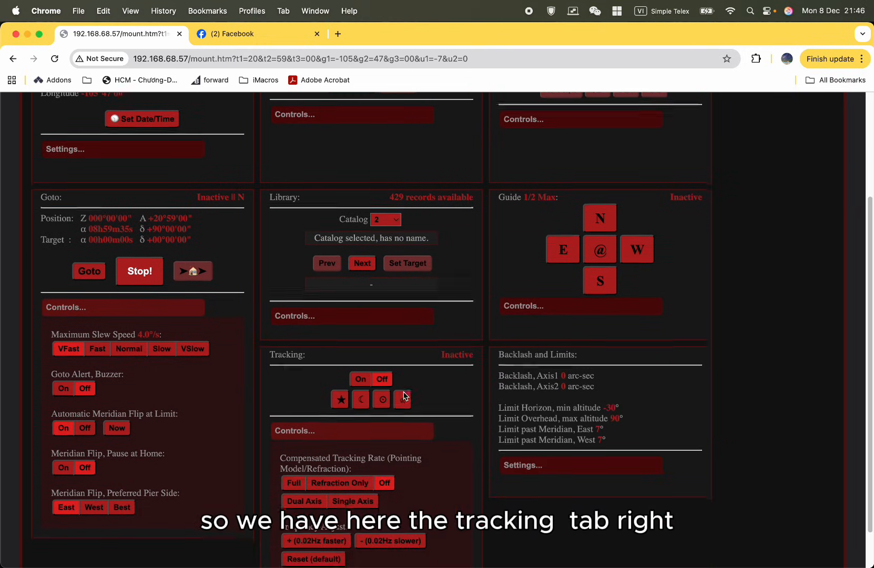
scroll(404, 396, down, 1)
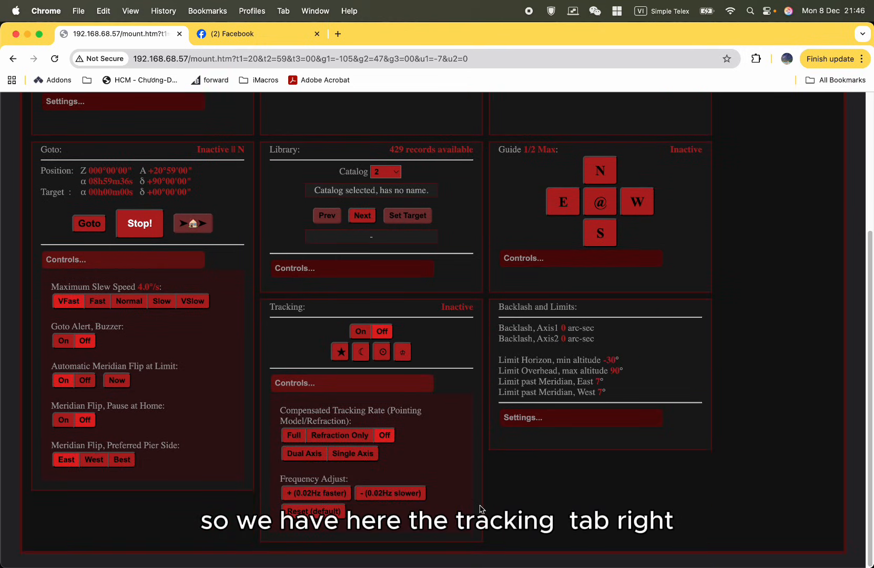
scroll(486, 506, up, 3)
scroll(486, 504, down, 3)
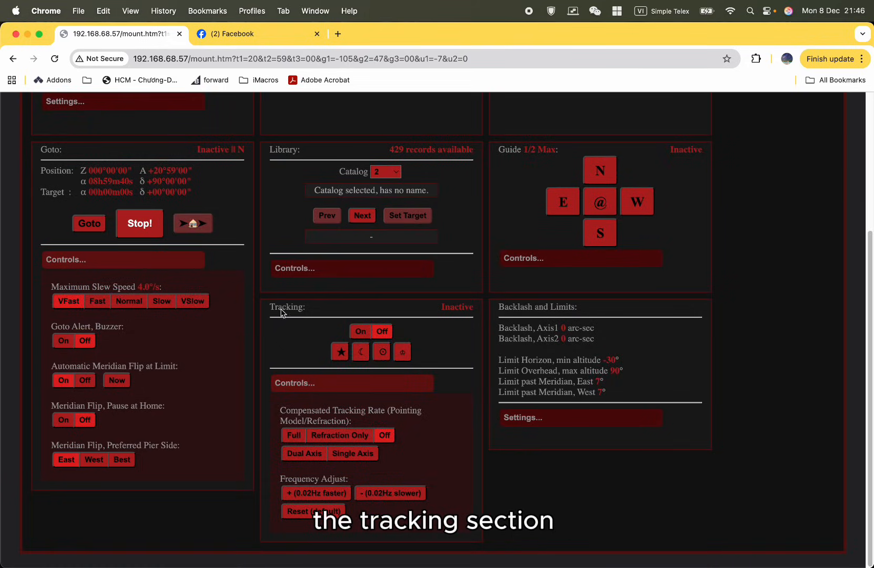
right_click(367, 335)
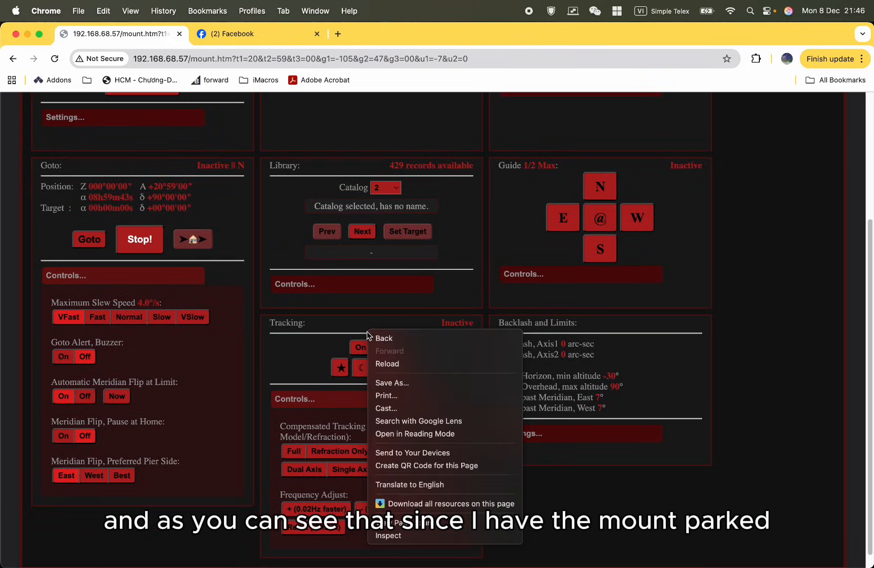
click(293, 336)
Un-park the mount and switch its tracking off and back on.
scroll(306, 337, up, 4)
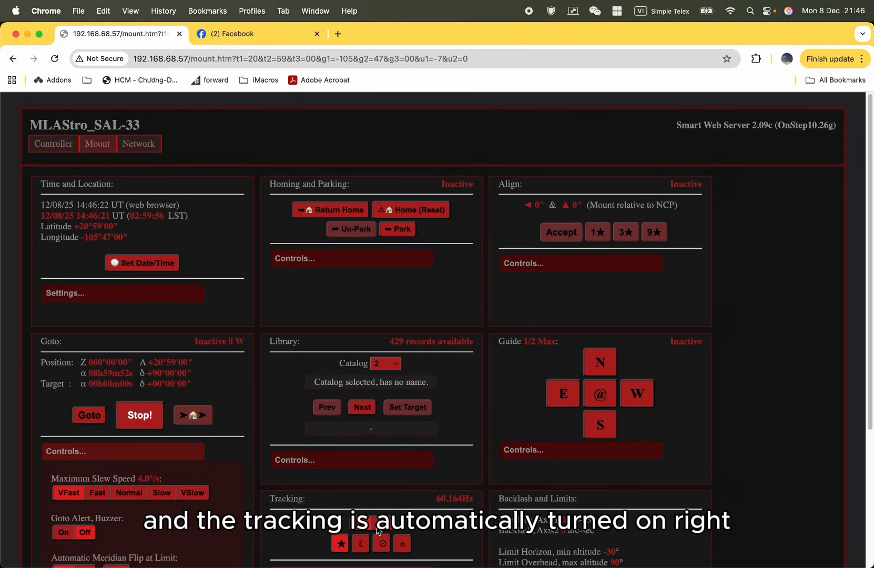
click(378, 527)
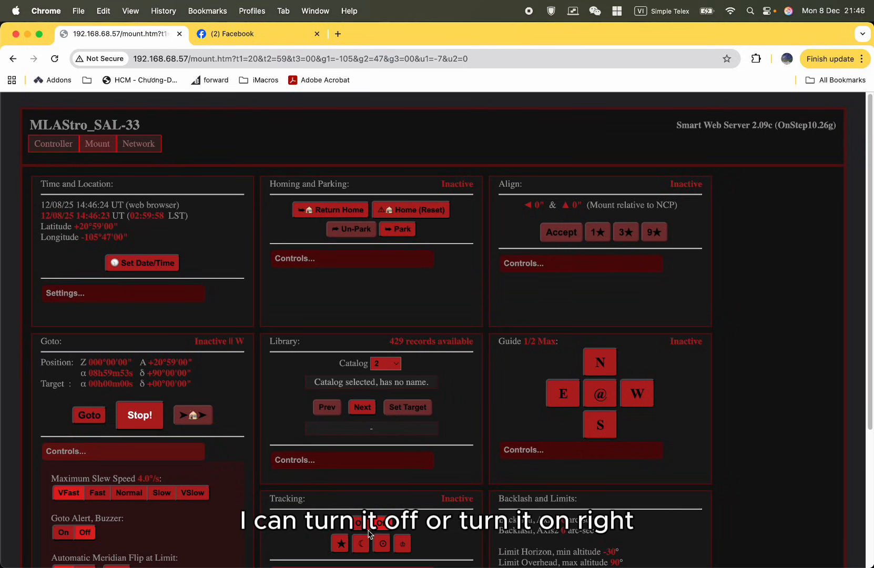
click(364, 528)
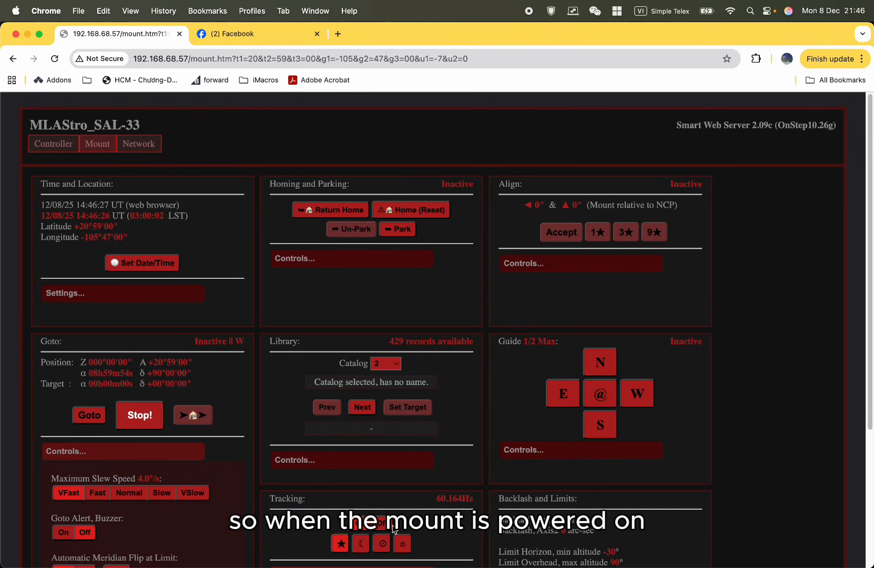
Try the lunar, solar and King tracking rates.
scroll(394, 529, down, 5)
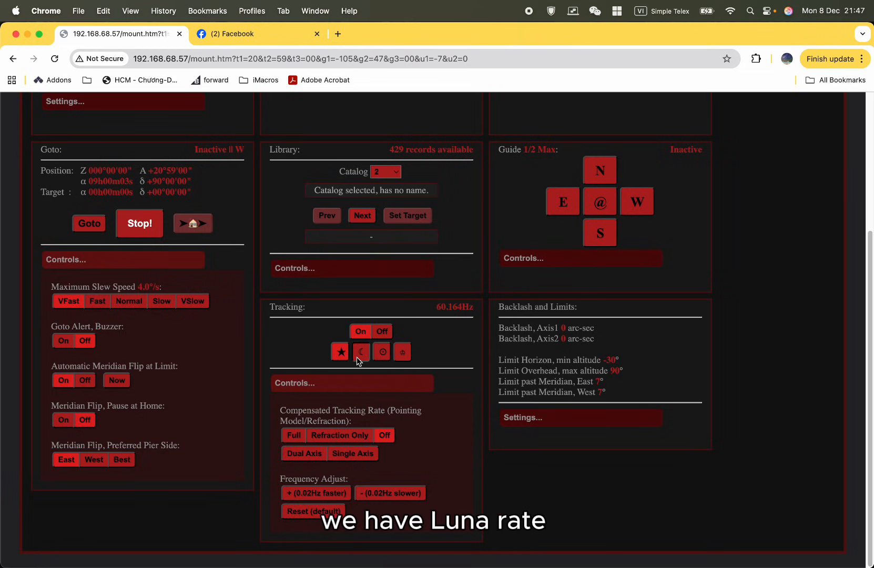
click(361, 352)
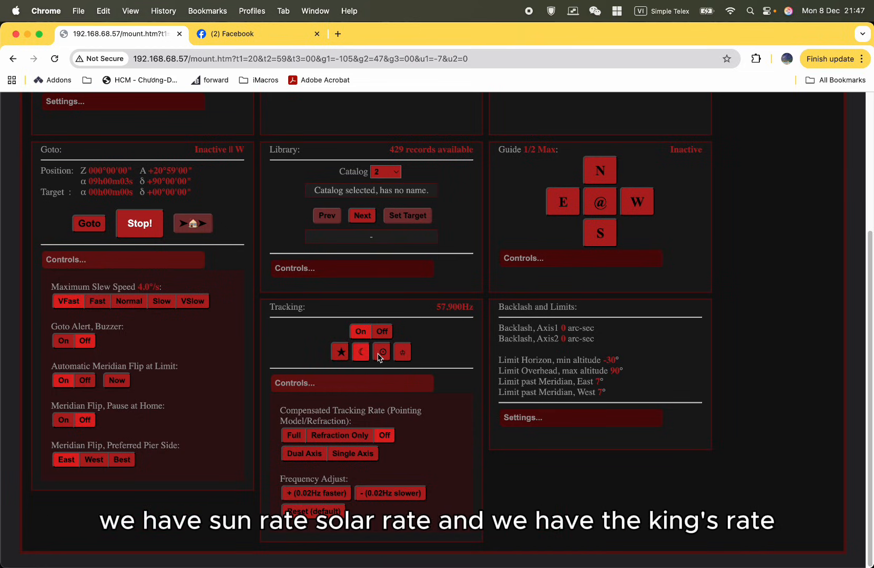
click(381, 353)
click(399, 361)
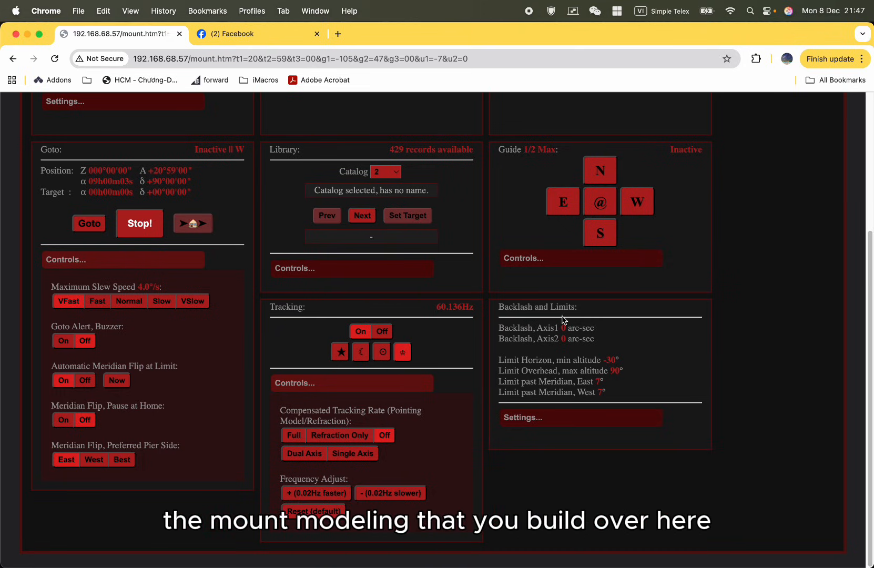
Try the Full compensated tracking rate and set the compensation to Refraction Only.
scroll(563, 319, up, 5)
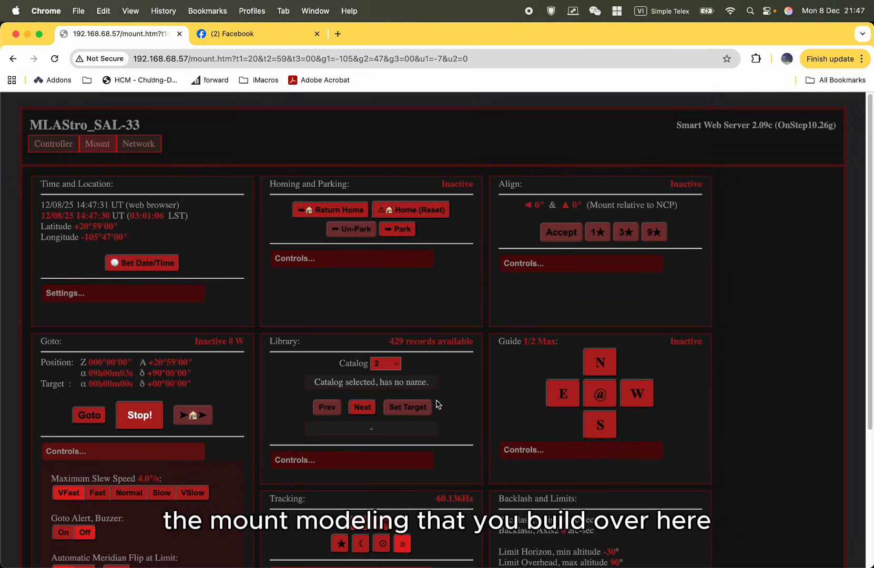
scroll(360, 490, down, 4)
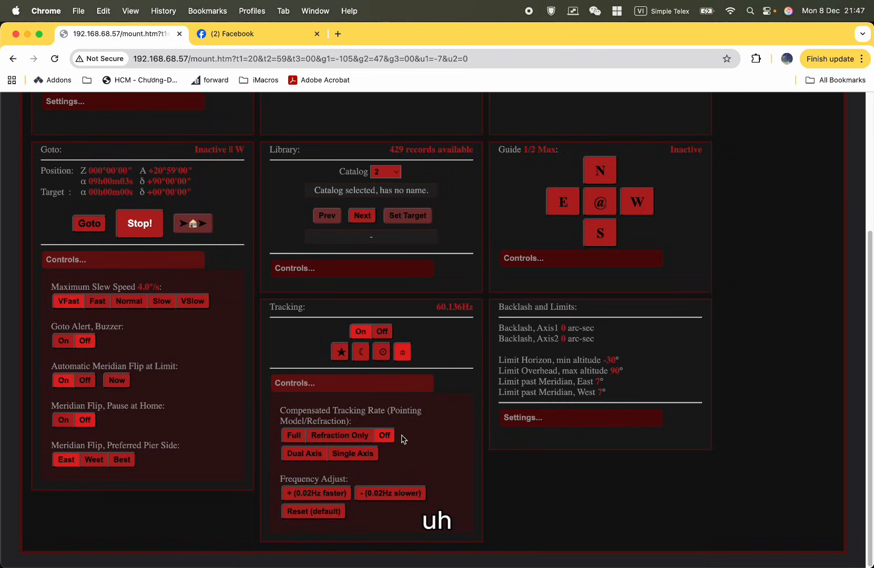
click(322, 440)
click(293, 437)
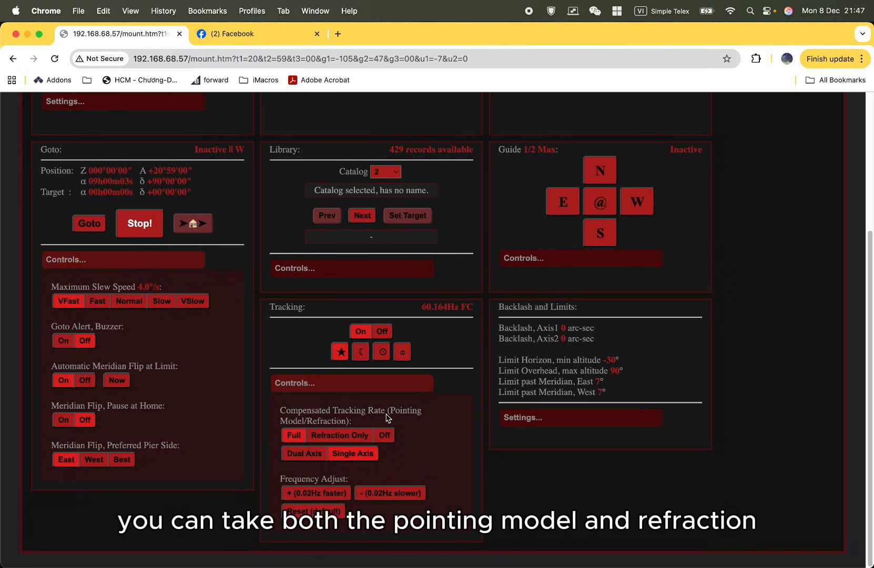
click(327, 442)
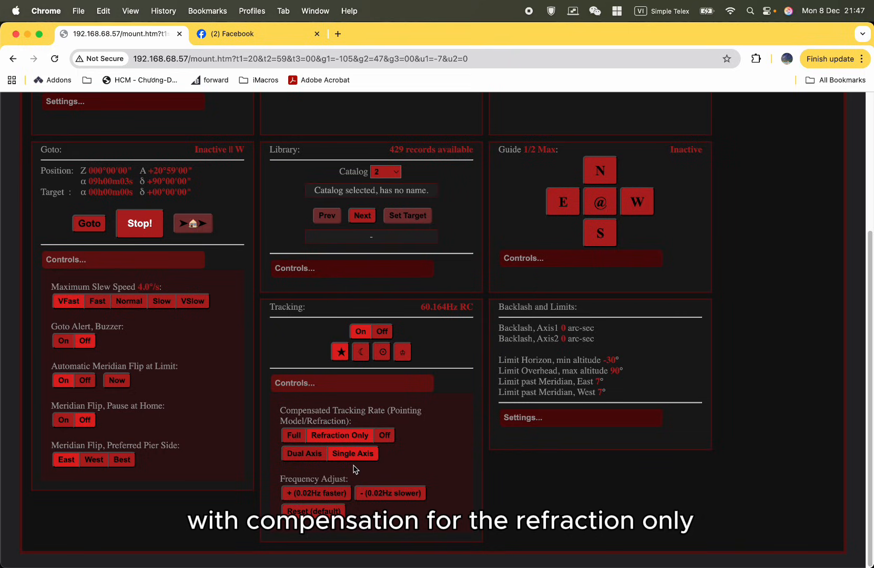
click(321, 459)
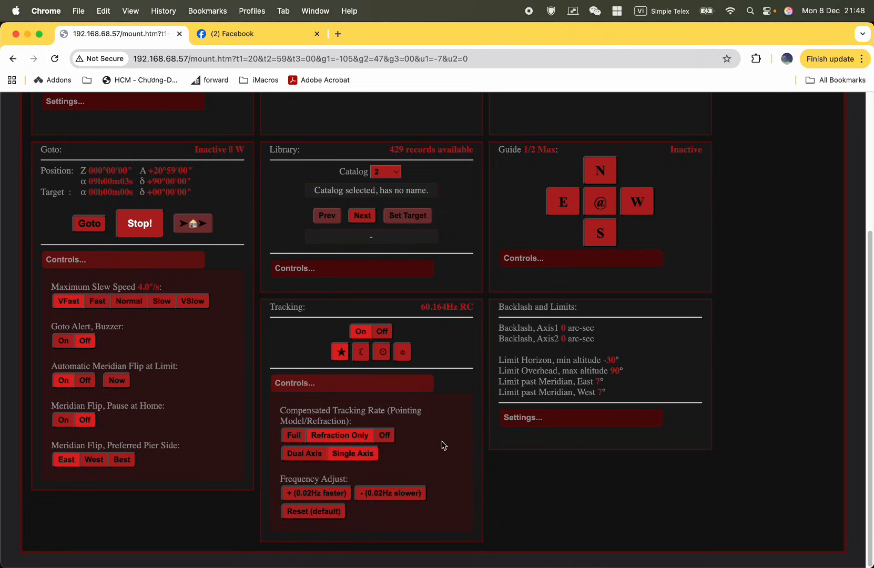
Expand the Backlash and Limits settings and examine the horizon and overhead altitude limits.
scroll(456, 441, up, 3)
scroll(456, 441, down, 3)
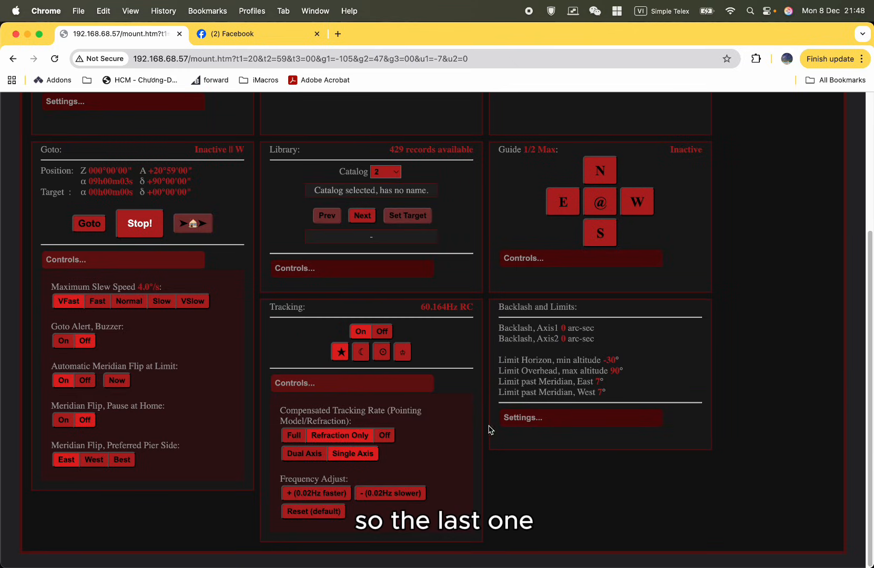
click(524, 420)
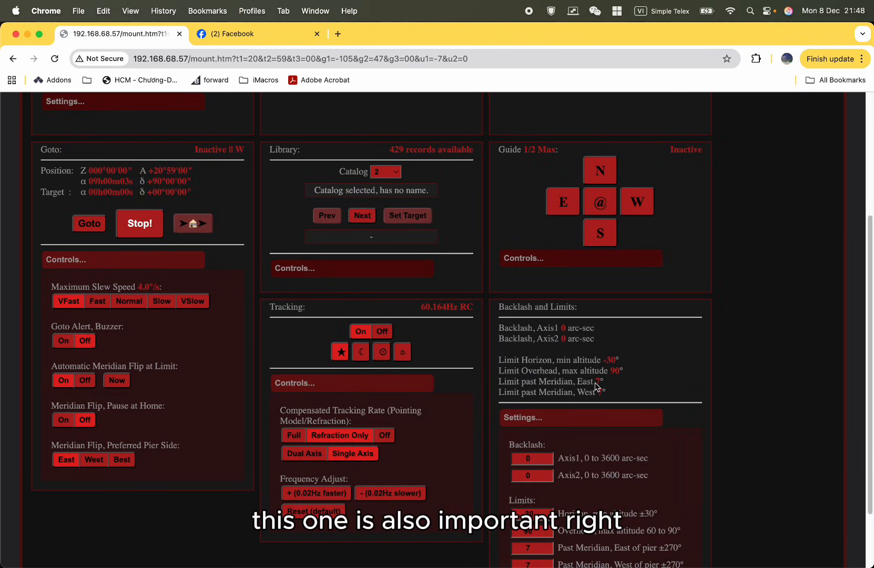
scroll(638, 469, down, 2)
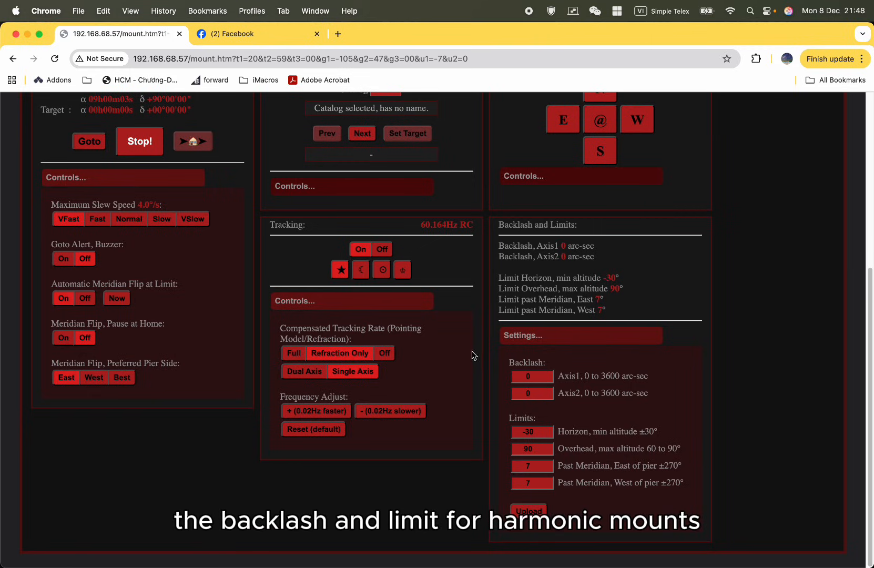
double_click(533, 431)
triple_click(534, 432)
click(591, 440)
triple_click(529, 432)
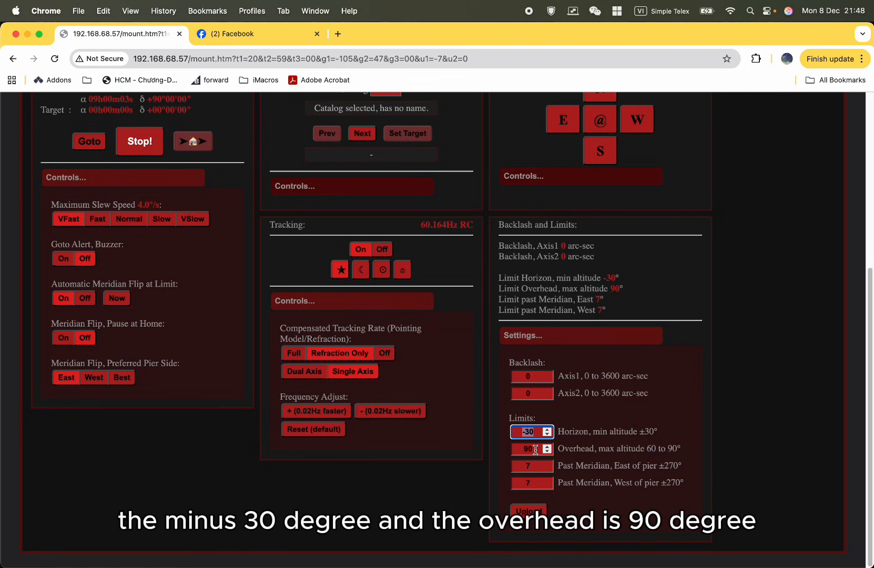
Examine the horizon and overhead altitude limits and the past-meridian limit for east of pier.
double_click(536, 450)
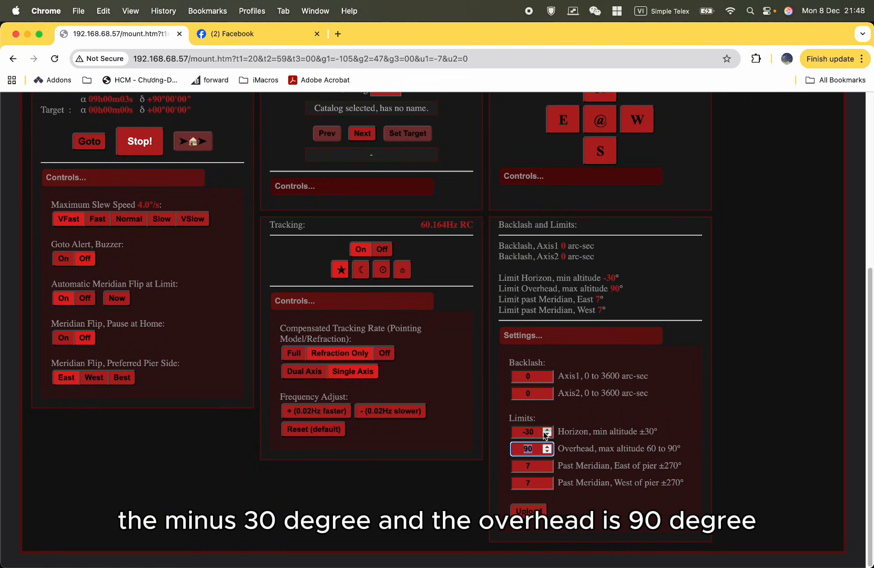
triple_click(539, 431)
click(538, 444)
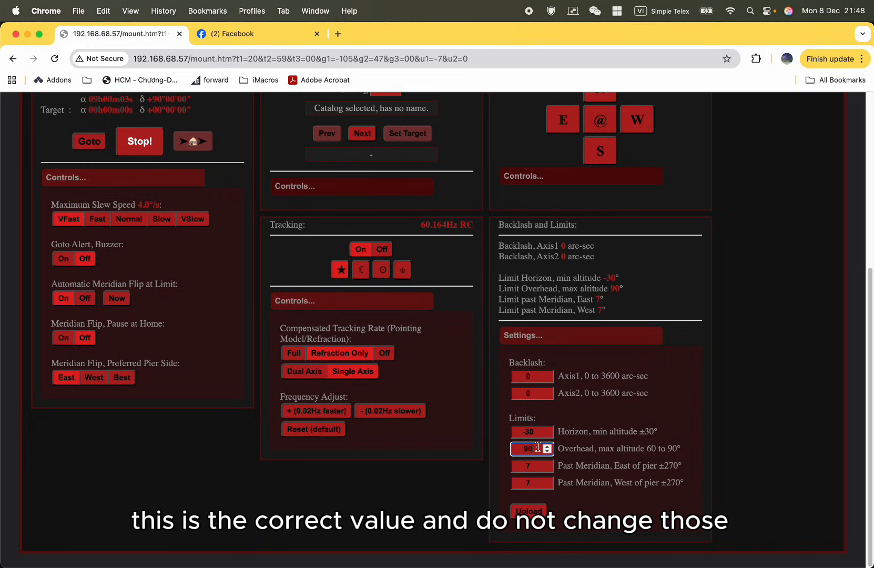
click(537, 432)
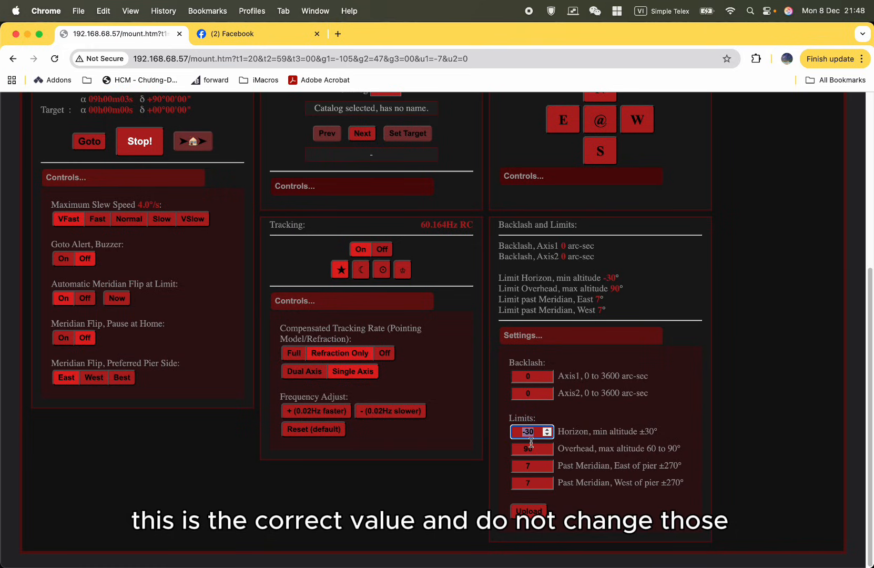
double_click(531, 469)
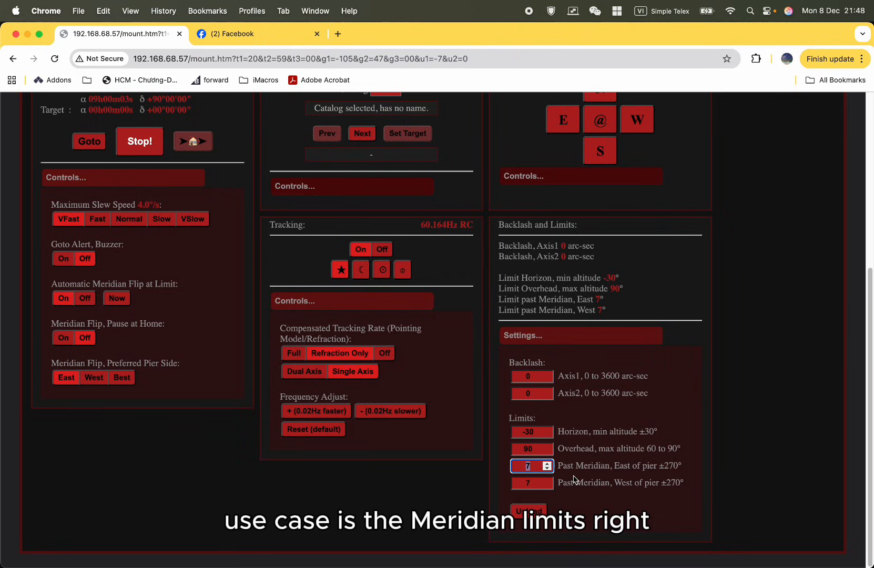
click(622, 475)
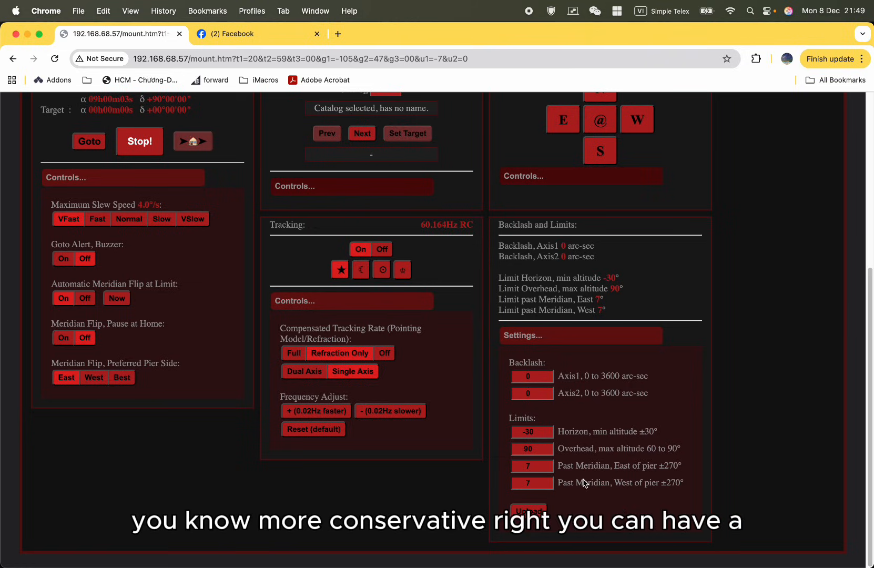
Try a past-meridian limit of -7° for east of pier.
double_click(538, 468)
text(-7)
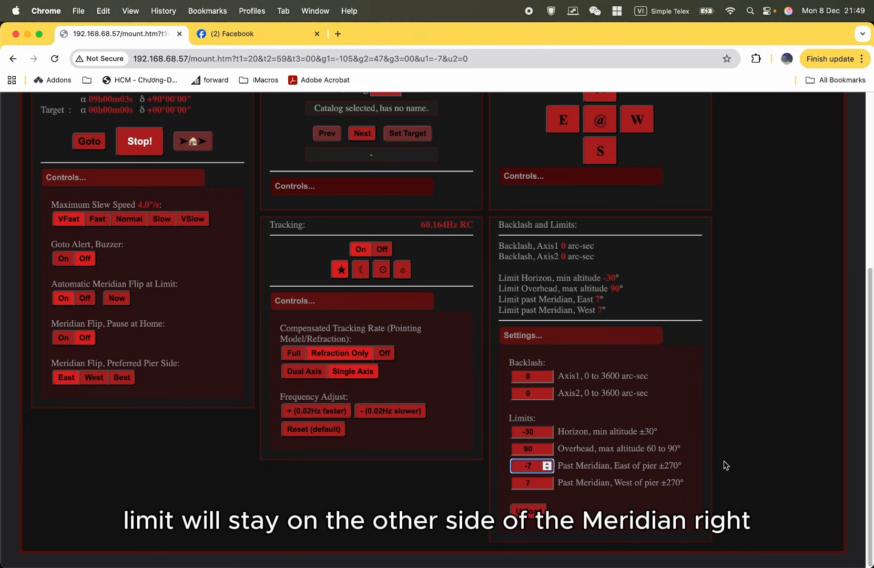
click(642, 474)
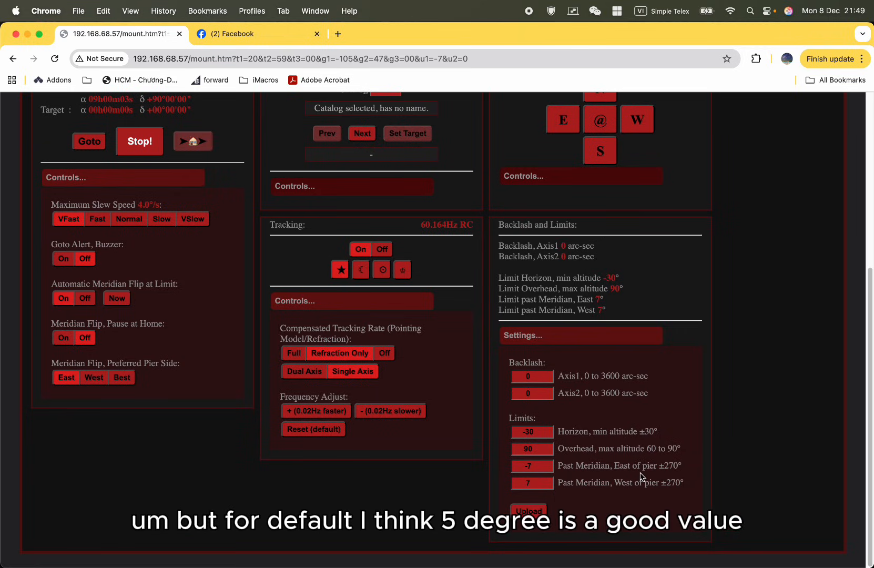
Set the past-meridian limits for both east and west of pier to 5°.
click(544, 470)
key(shift+Left)
key(shift+Left)
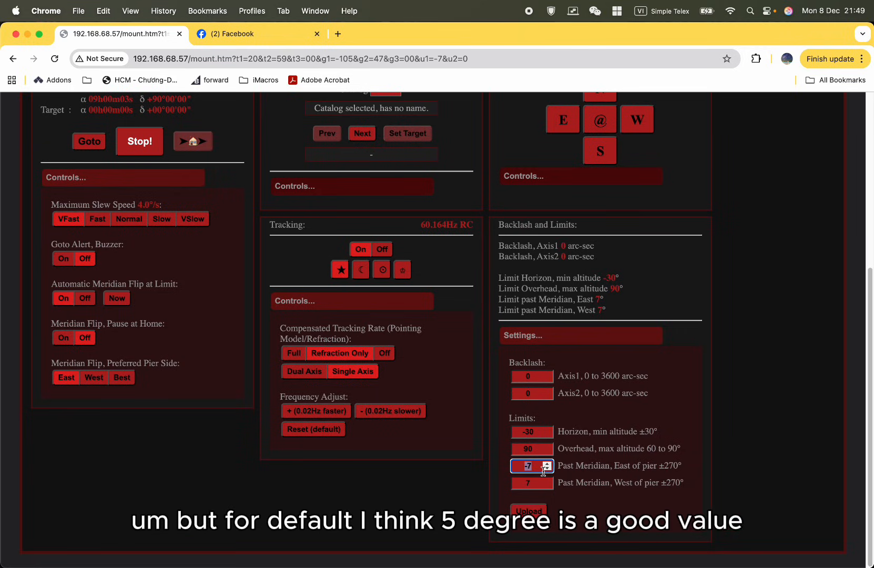
text(5)
double_click(528, 483)
text(5)
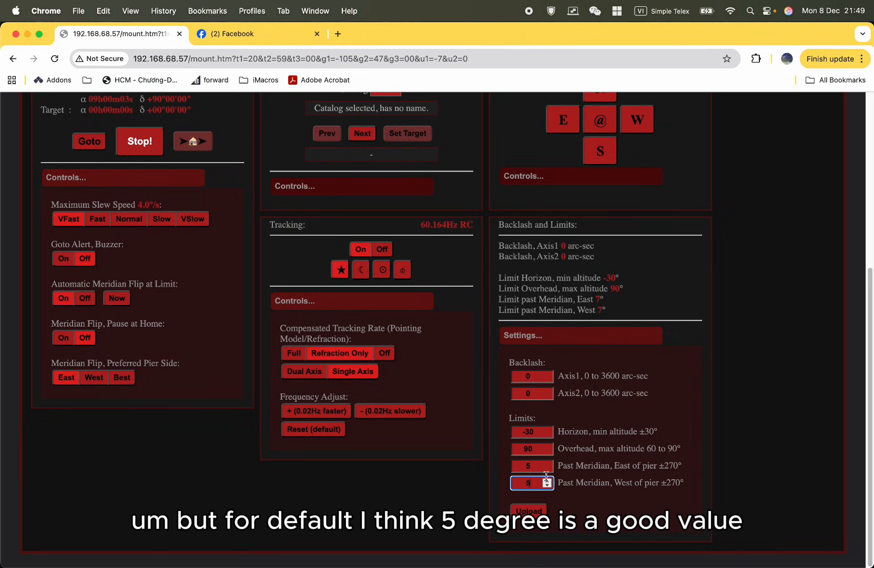
click(579, 468)
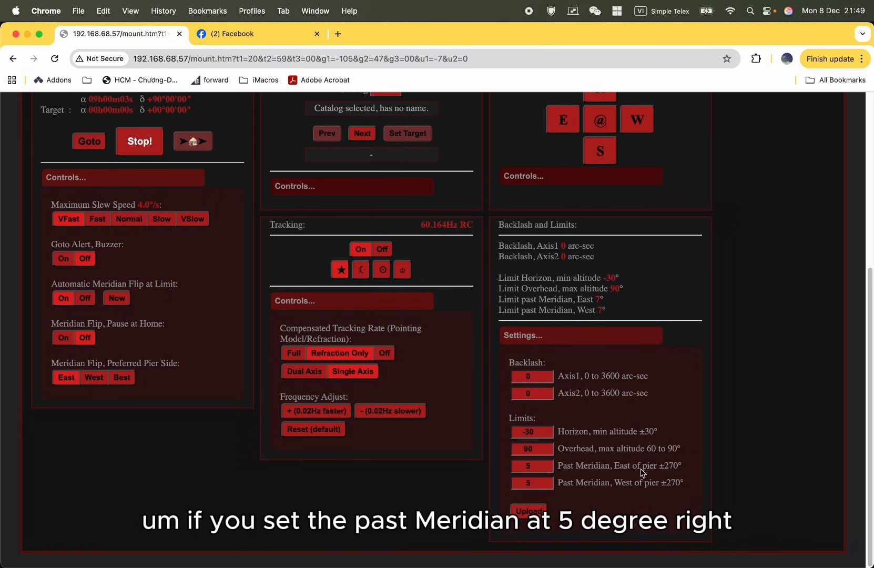
Check both past-meridian limit values and set Automatic Meridian Flip at Limit to On.
double_click(542, 466)
double_click(537, 483)
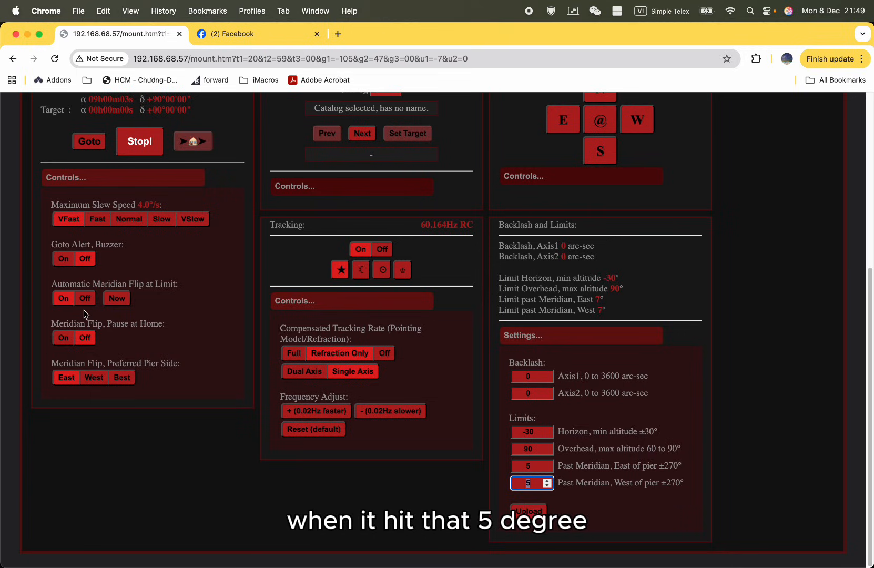
click(108, 284)
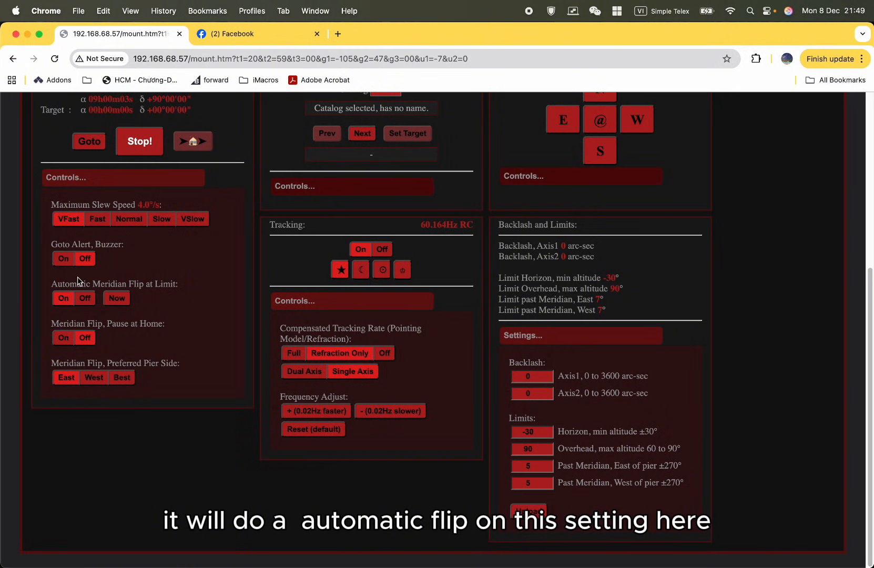
click(65, 301)
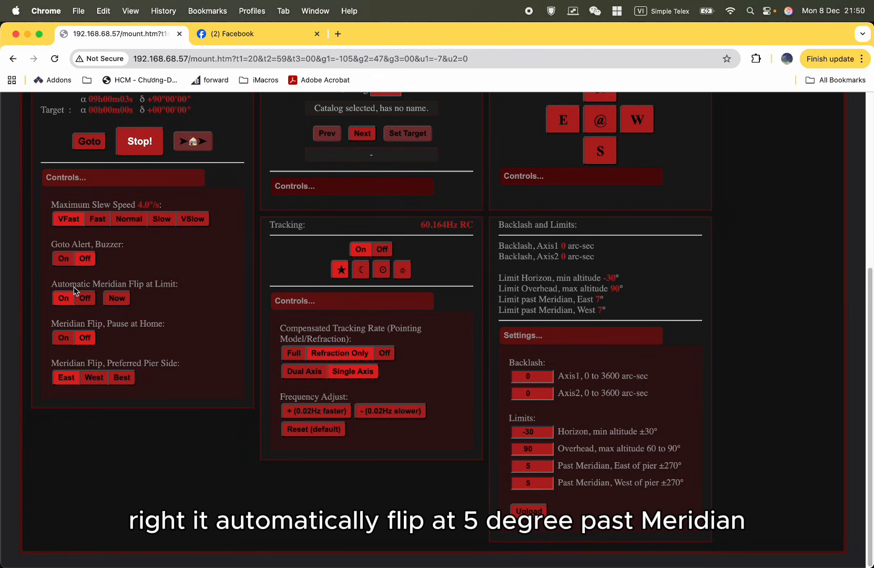
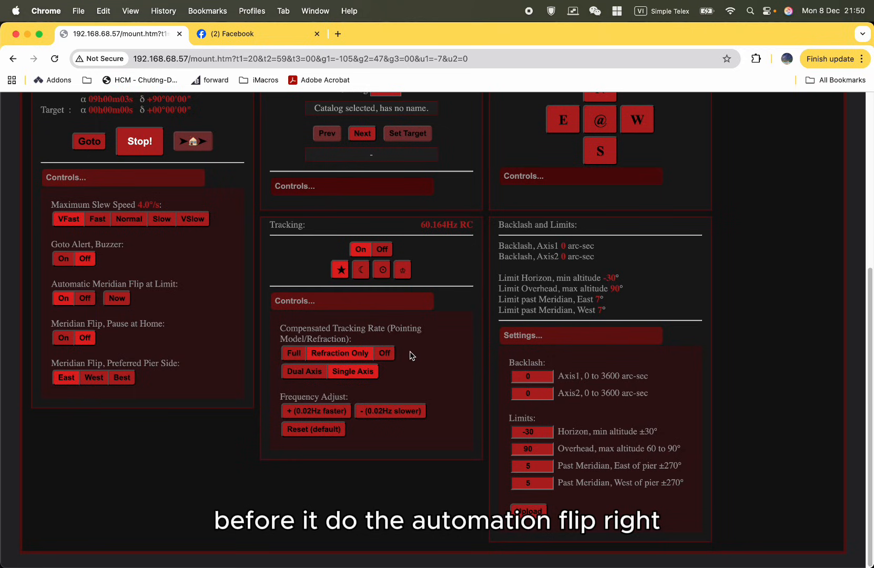
Review the past-meridian limit values for east and west of pier.
click(534, 466)
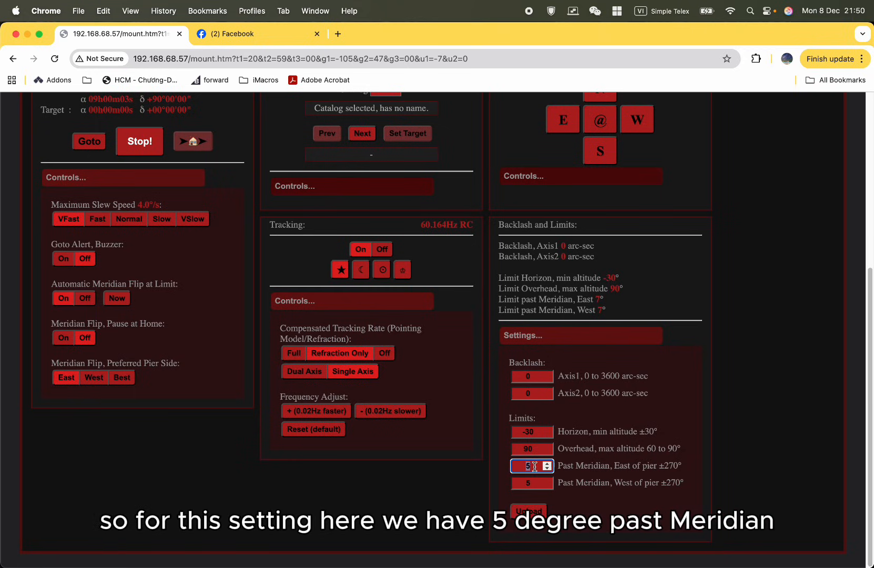
double_click(535, 466)
click(536, 467)
double_click(535, 466)
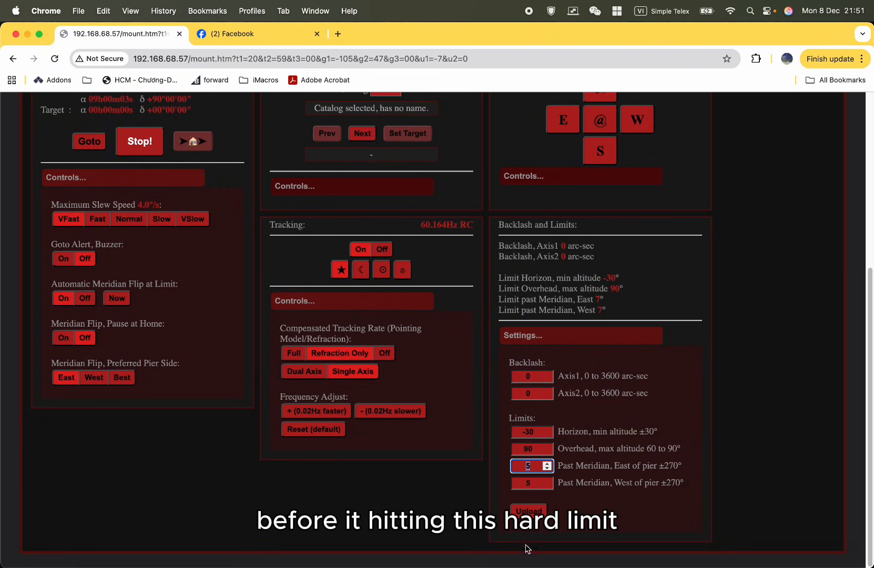
click(537, 483)
click(539, 467)
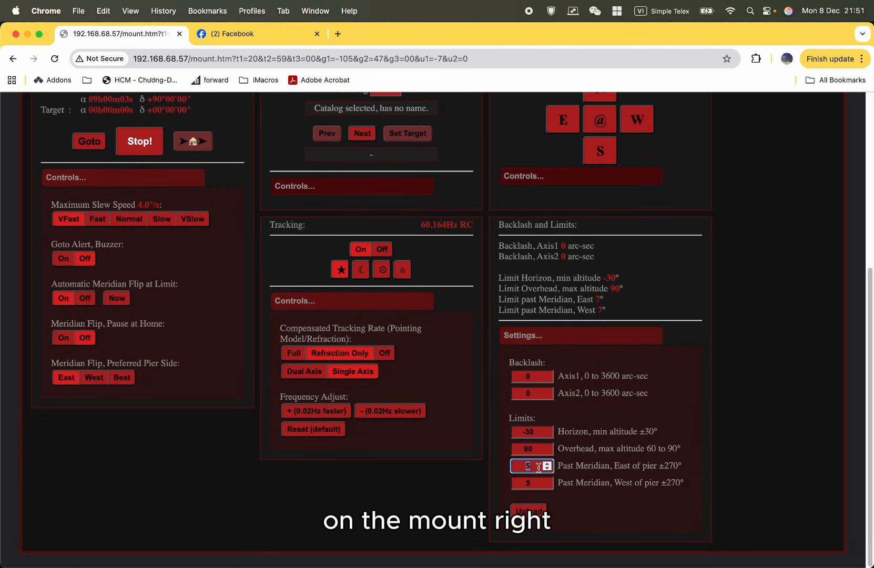
click(538, 482)
click(431, 481)
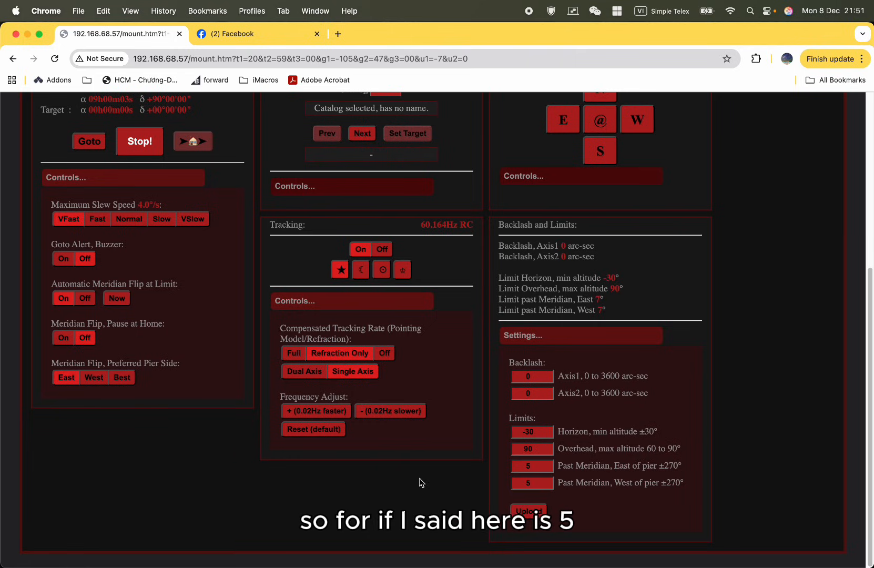
click(542, 466)
double_click(541, 482)
double_click(536, 467)
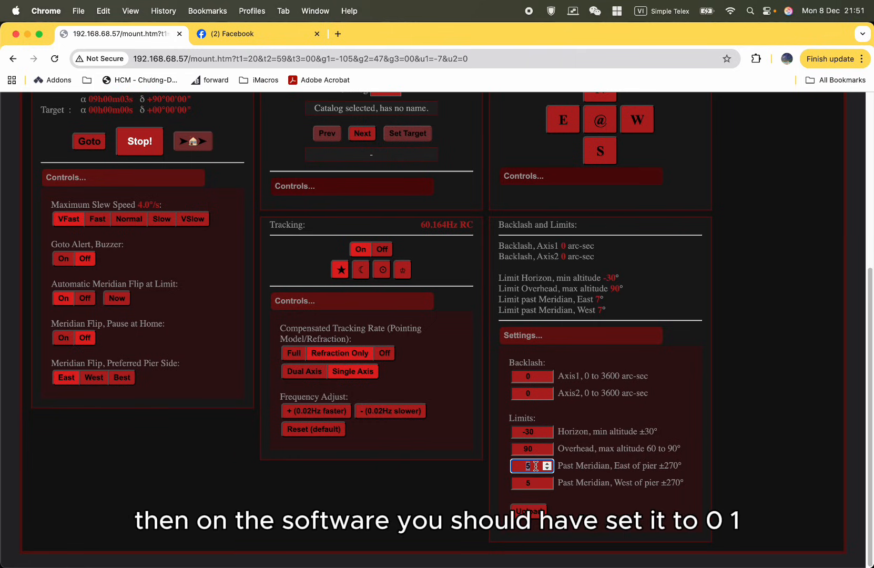
click(425, 493)
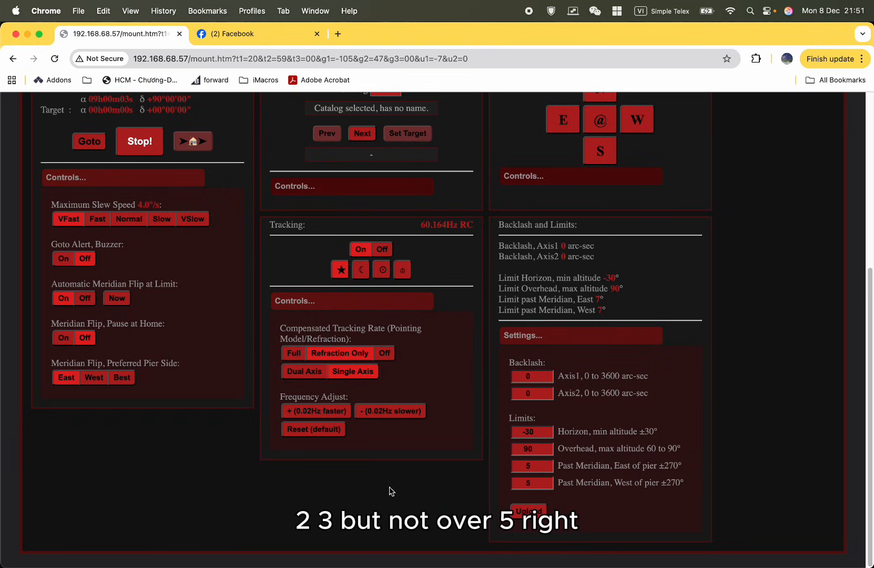
Upload the backlash and limit settings with both past-meridian limits at 5° to the mount.
double_click(532, 467)
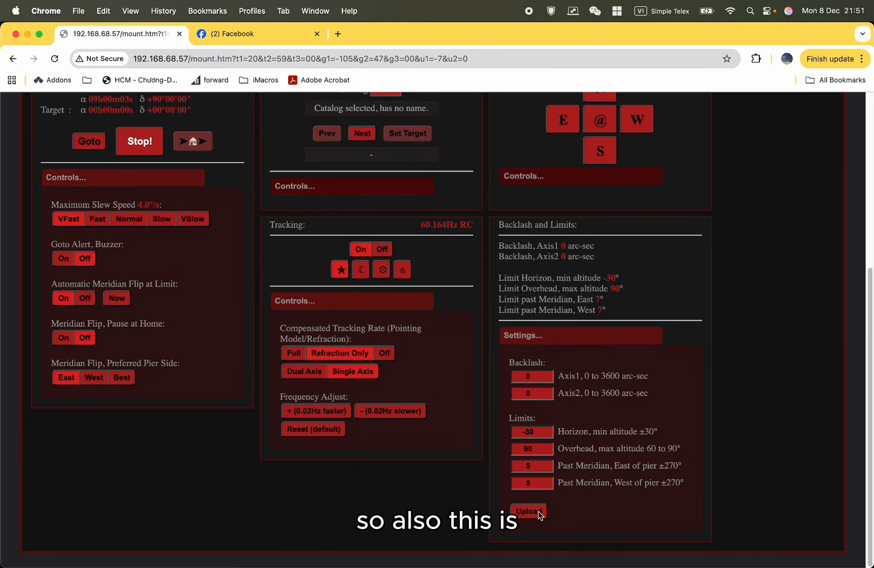
click(529, 510)
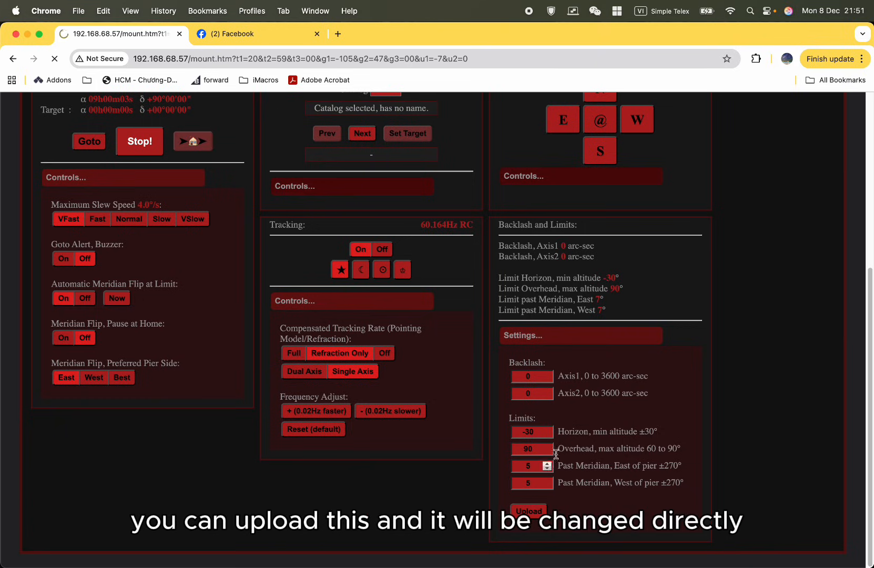
scroll(613, 446, down, 2)
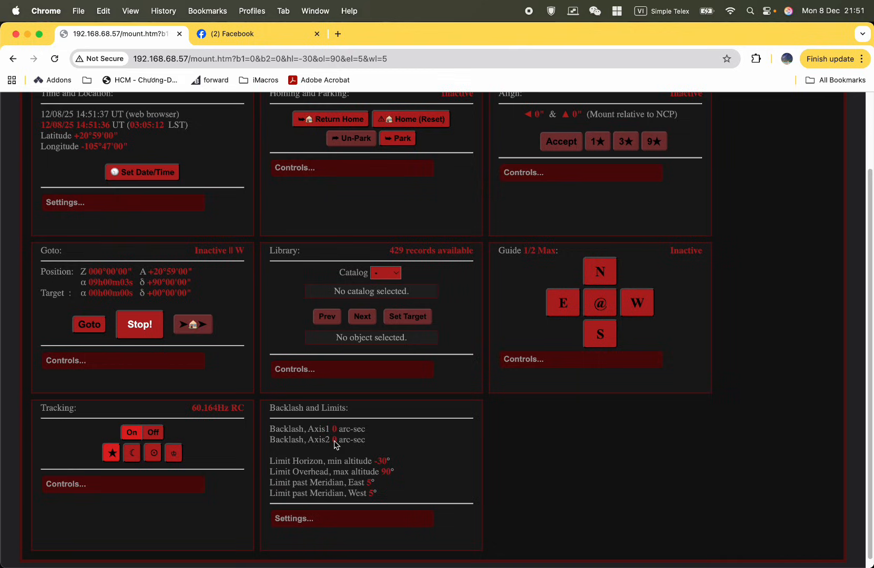
Reopen the Backlash and Limits settings and check the past-meridian limits for east and west of pier.
click(344, 518)
scroll(357, 507, up, 2)
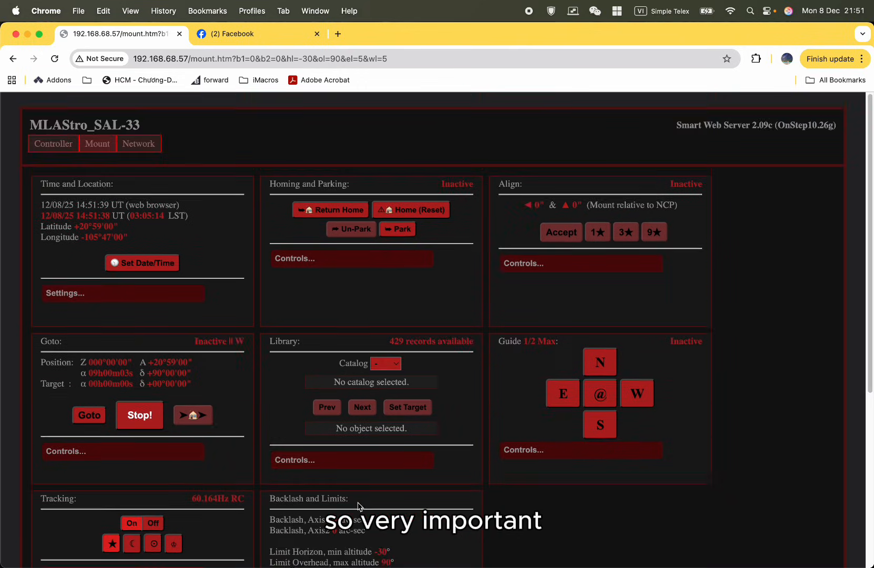
scroll(359, 506, down, 5)
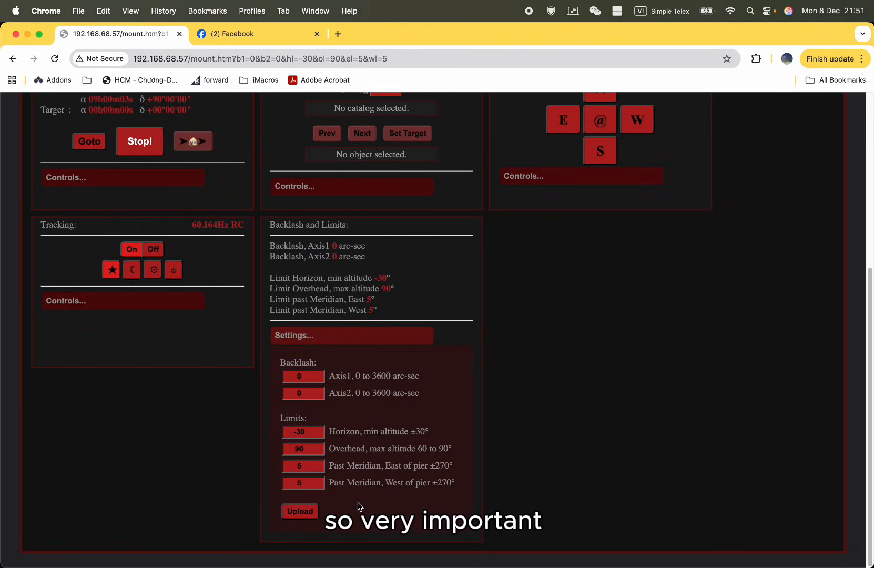
double_click(313, 485)
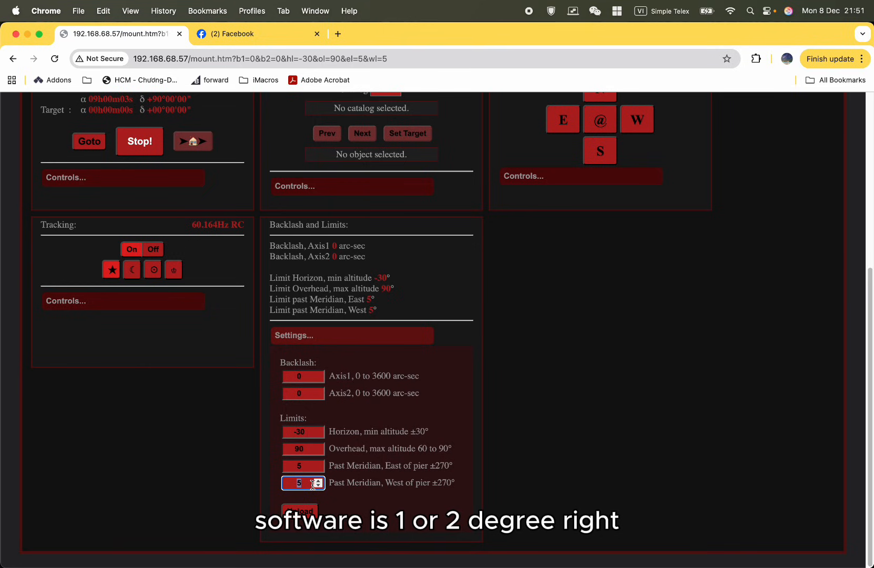
click(598, 413)
scroll(598, 413, up, 5)
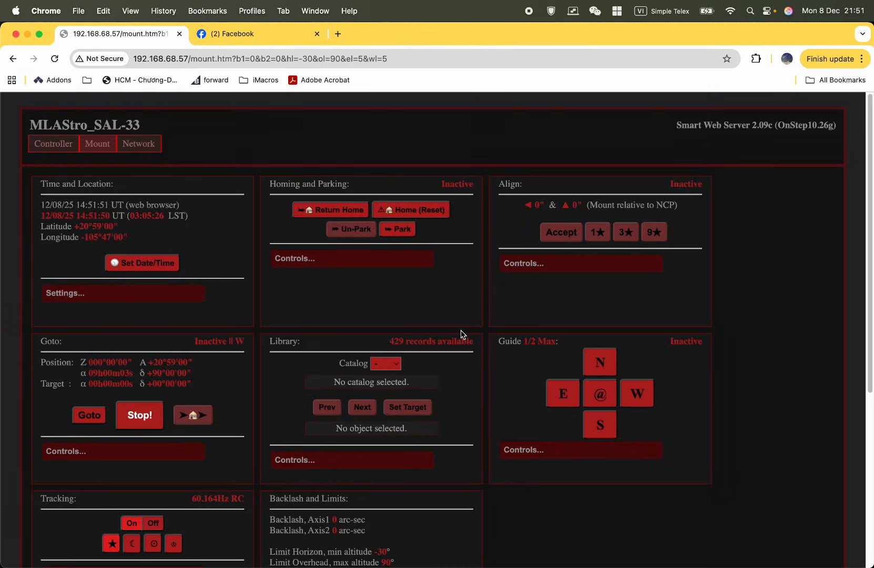
Open the network configuration page, write the configuration password in the address bar and copy it.
click(139, 147)
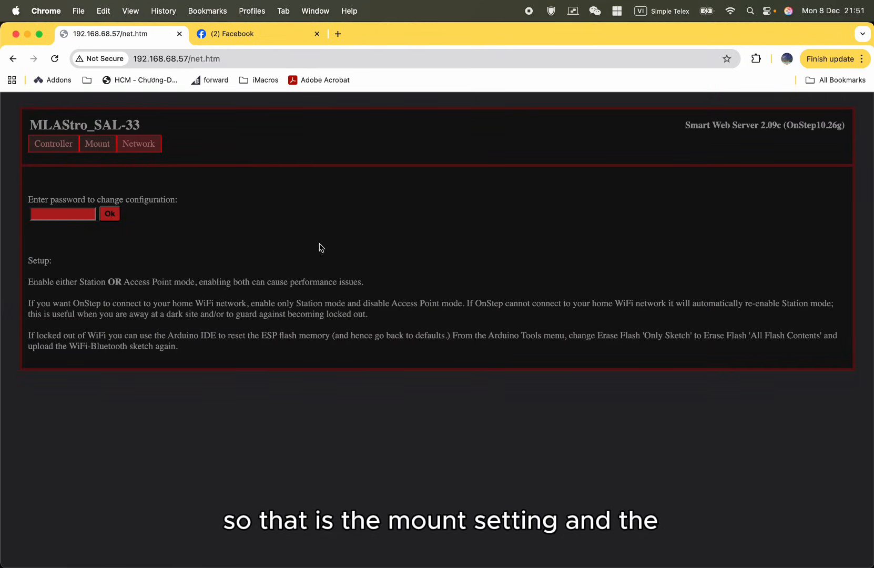
click(79, 216)
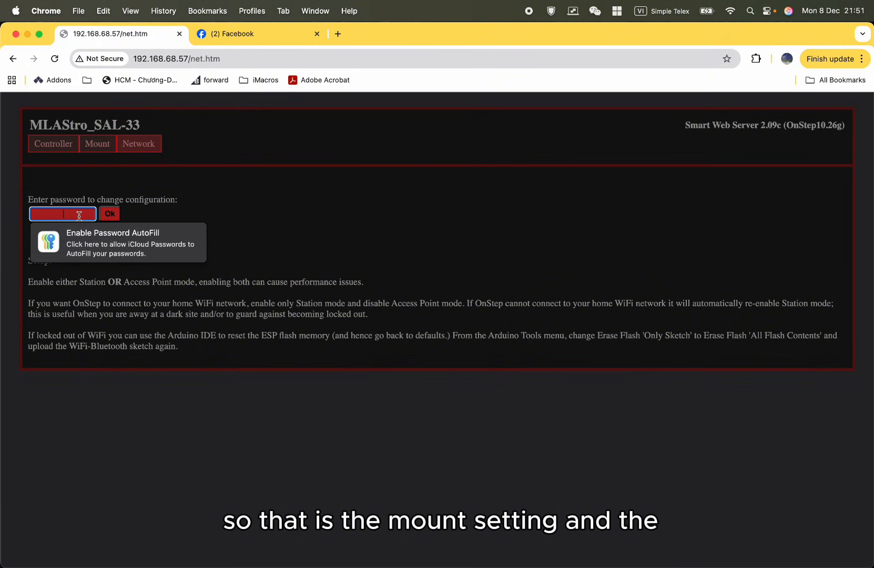
click(317, 61)
text(paa)
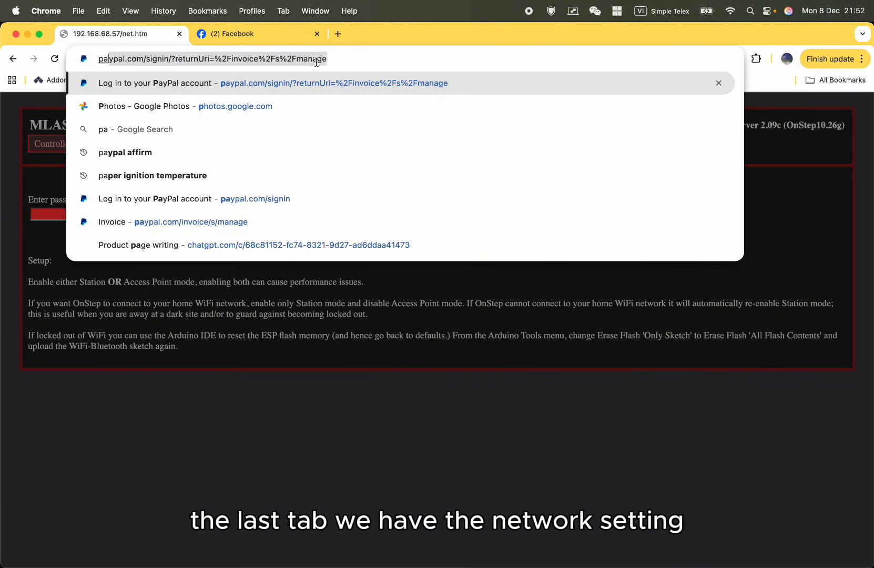
key(BackSpace)
text(s)
key(BackSpace)
text(asswor)
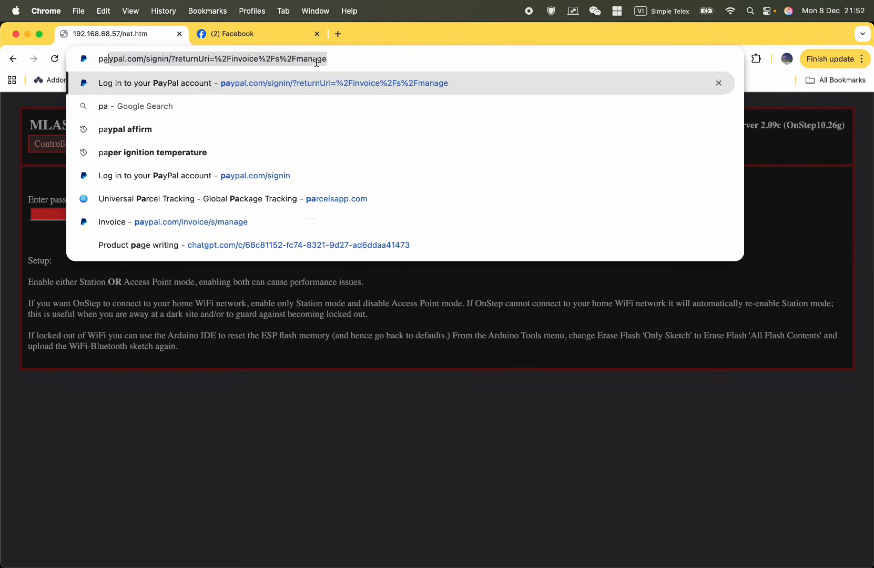
text(d)
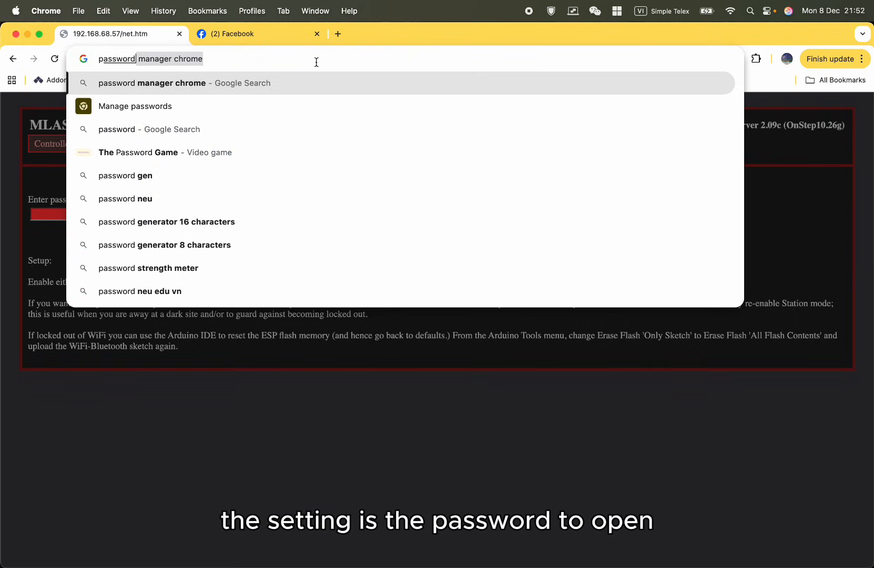
key(super+a)
key(super+c)
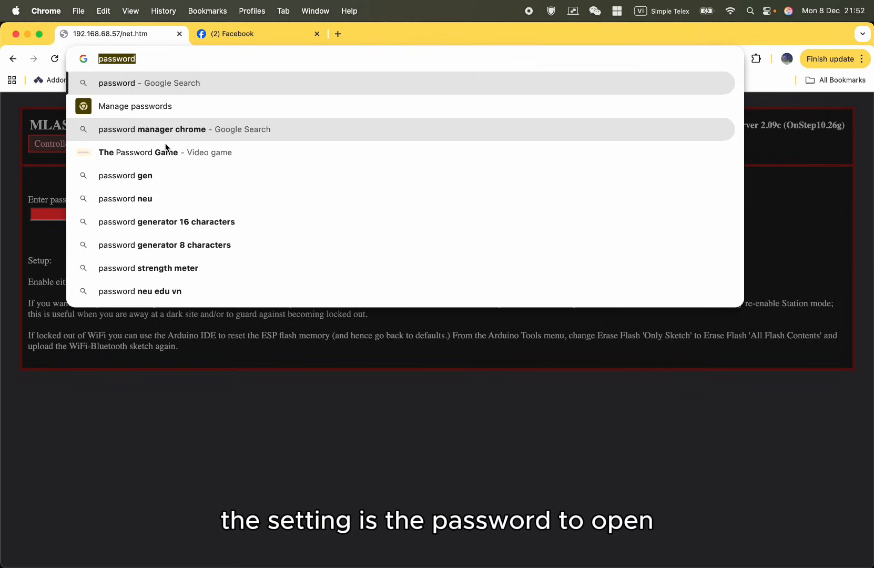
Paste the copied configuration password into the password field and unlock the network settings.
click(38, 218)
key(super+v)
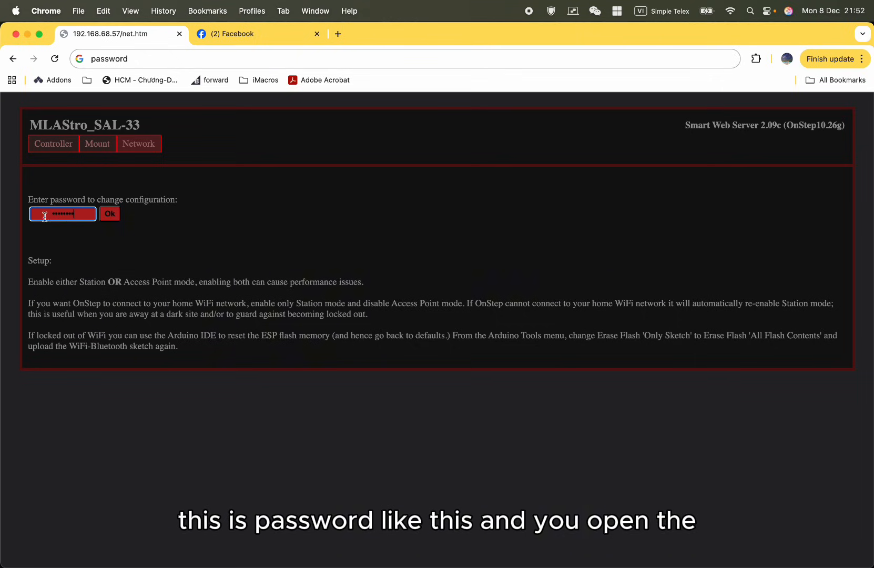
click(110, 214)
click(486, 274)
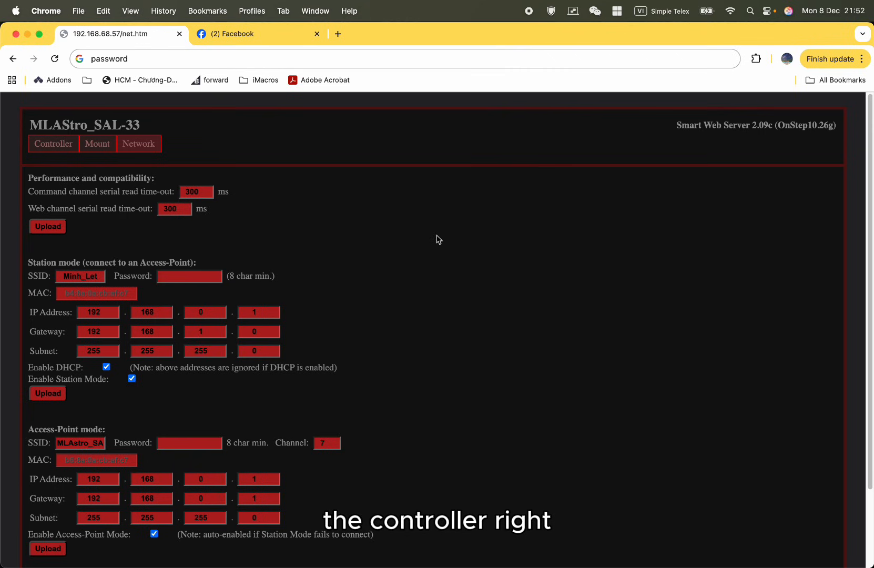
Examine the Station mode section, including its Wi-Fi SSID and password fields.
scroll(294, 297, down, 3)
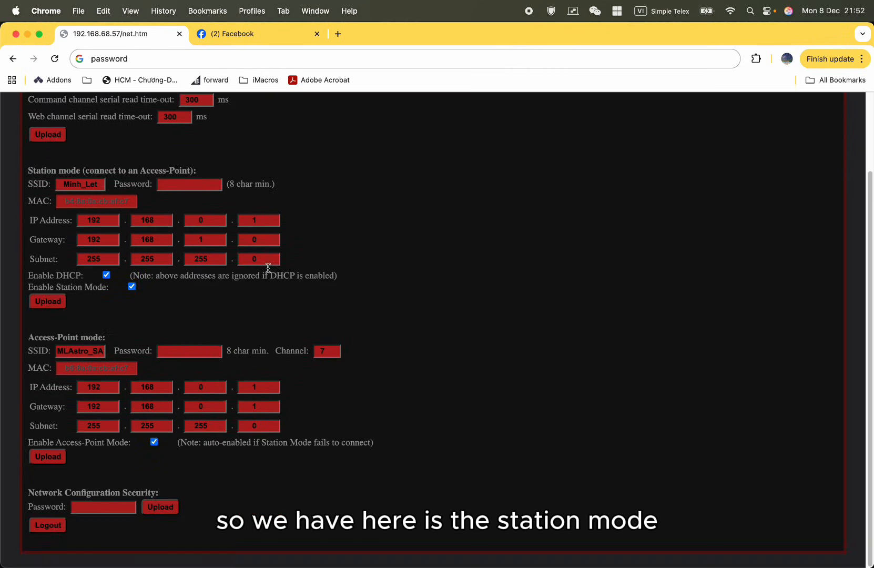
double_click(98, 184)
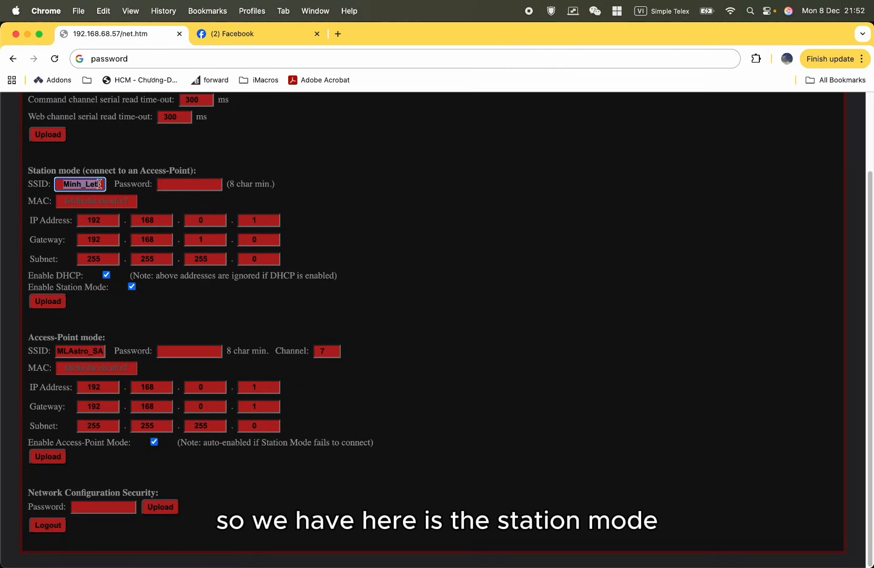
click(470, 188)
drag(244, 173, 3, 175)
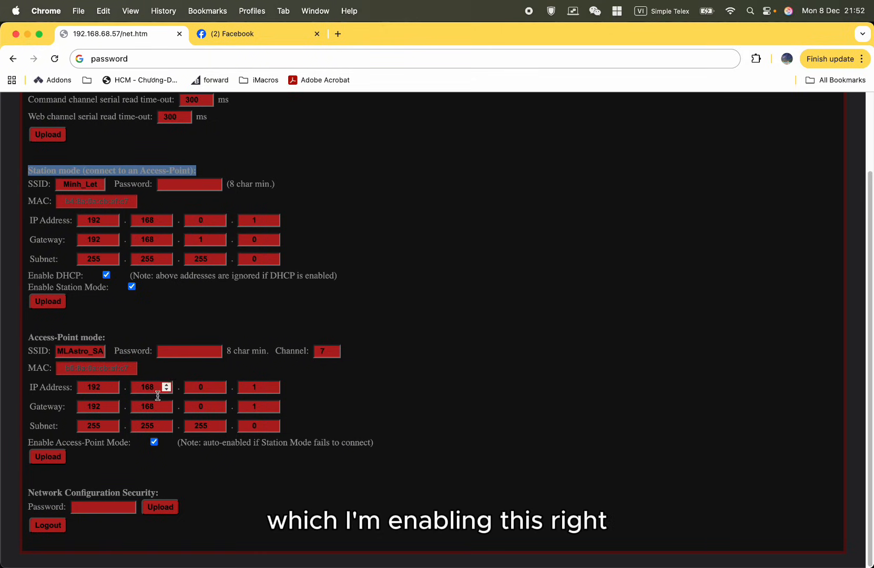
click(448, 409)
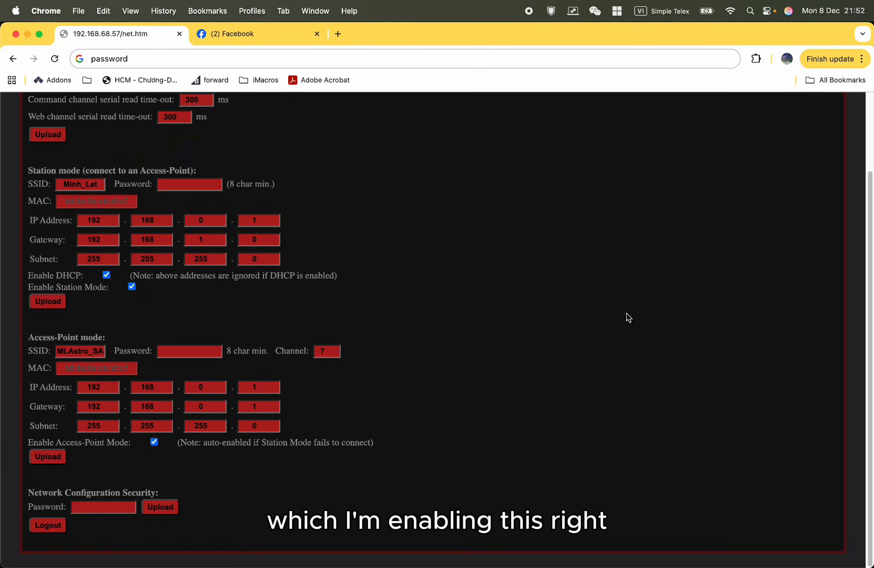
triple_click(166, 171)
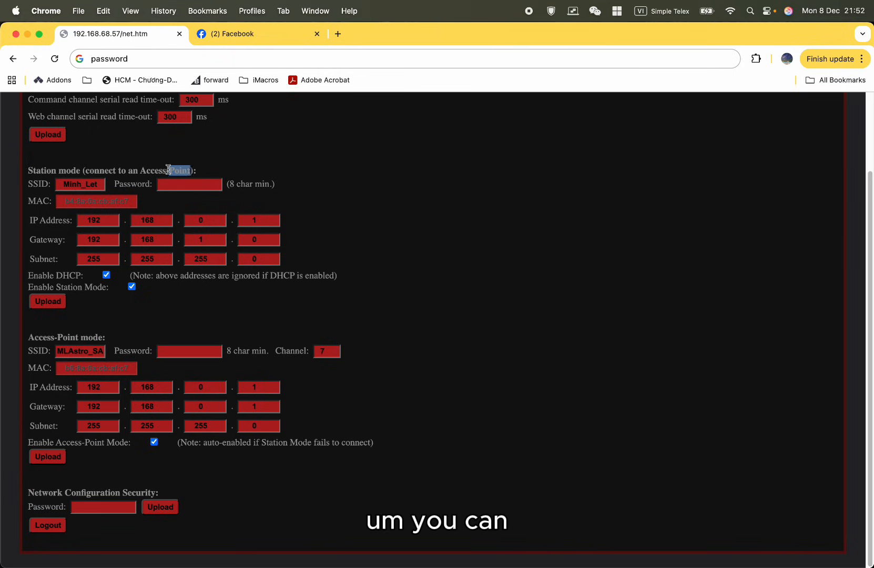
double_click(87, 184)
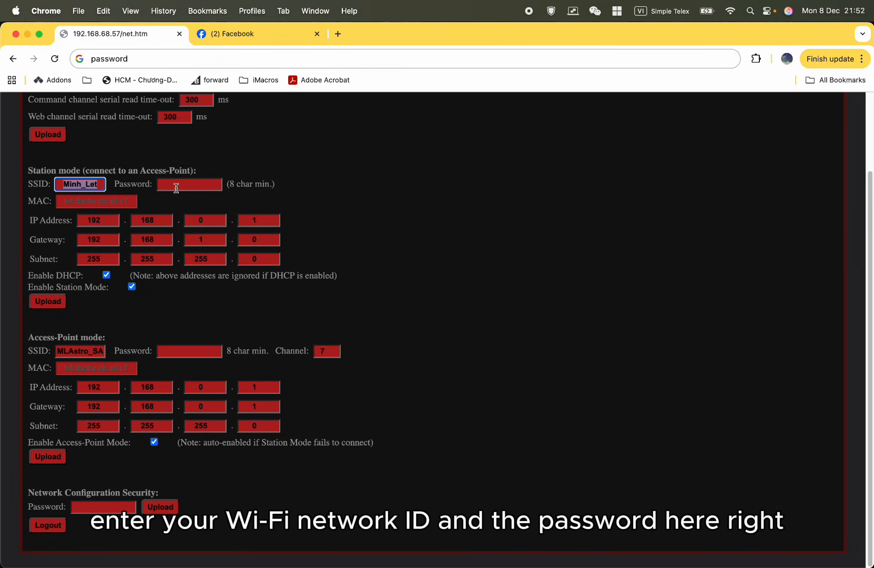
click(216, 180)
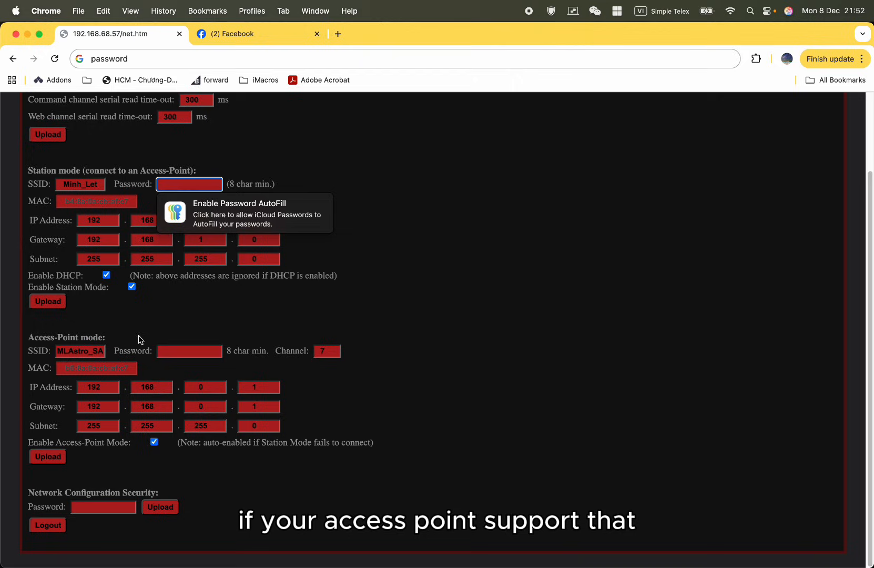
Try disabling DHCP in Station mode to use a manual IP address, and re-enable it.
click(106, 275)
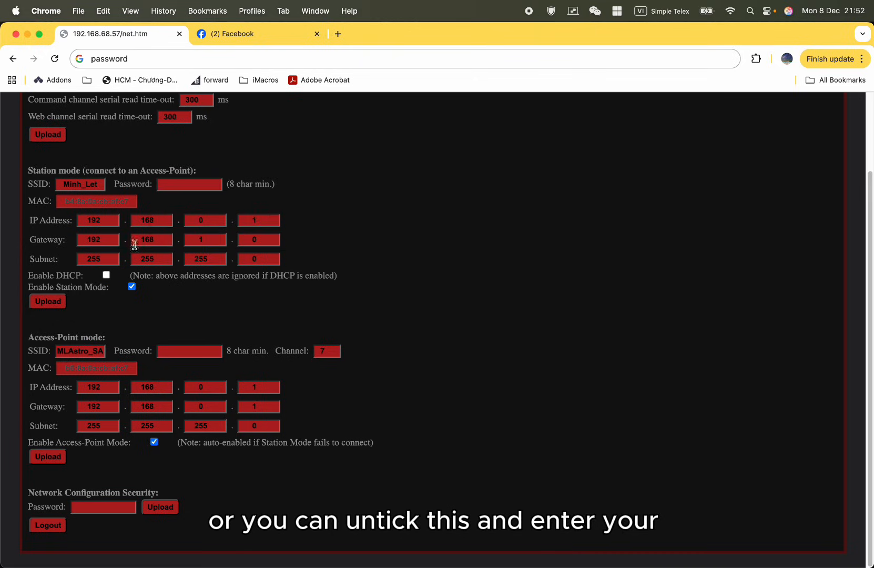
click(166, 223)
click(166, 218)
click(108, 281)
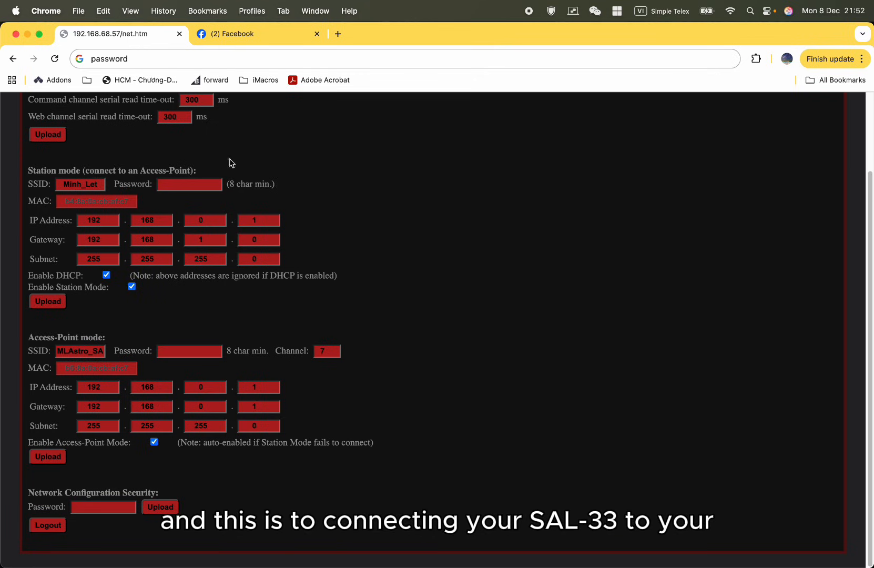
Review the whole Station mode configuration and the SSID of the home network it connects to.
drag(34, 170, 322, 310)
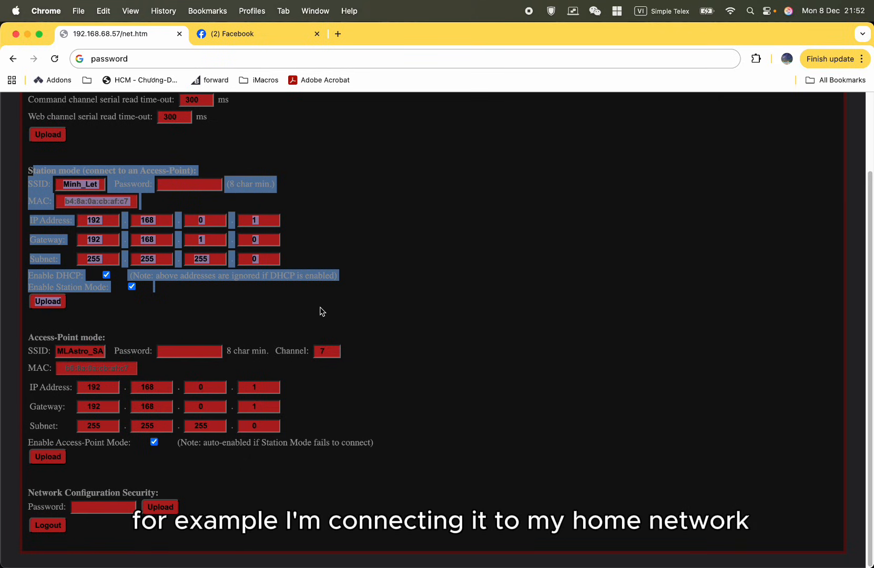
click(536, 236)
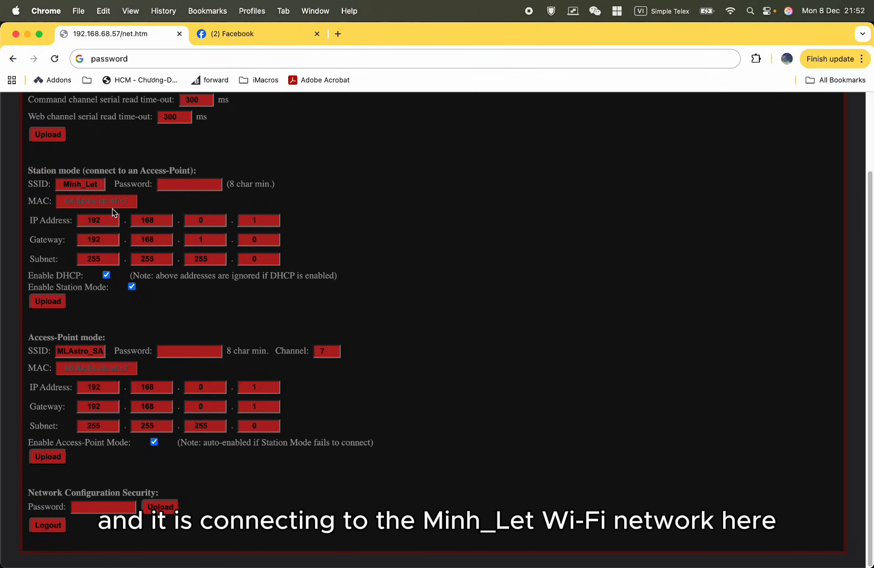
click(90, 188)
click(344, 209)
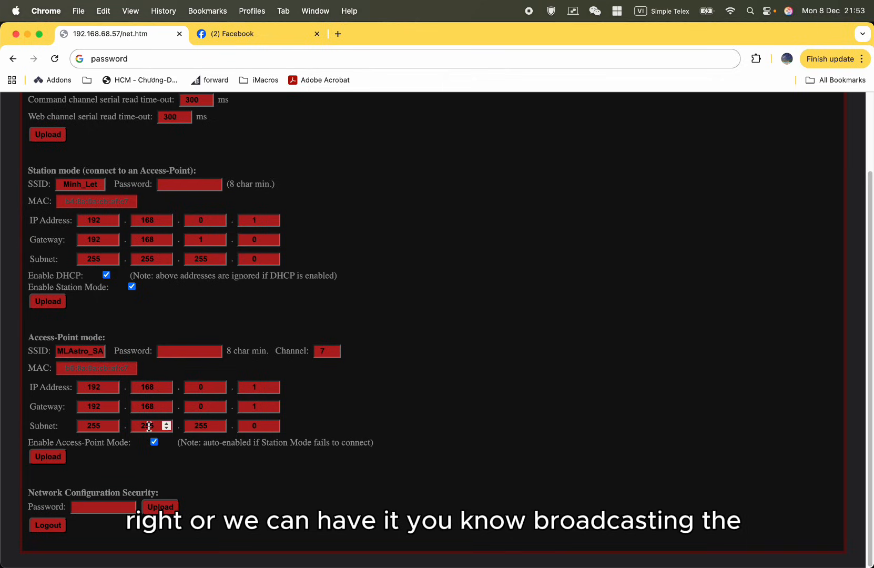
Examine the SSID and password fields in the Access-Point mode section.
drag(73, 351, 150, 350)
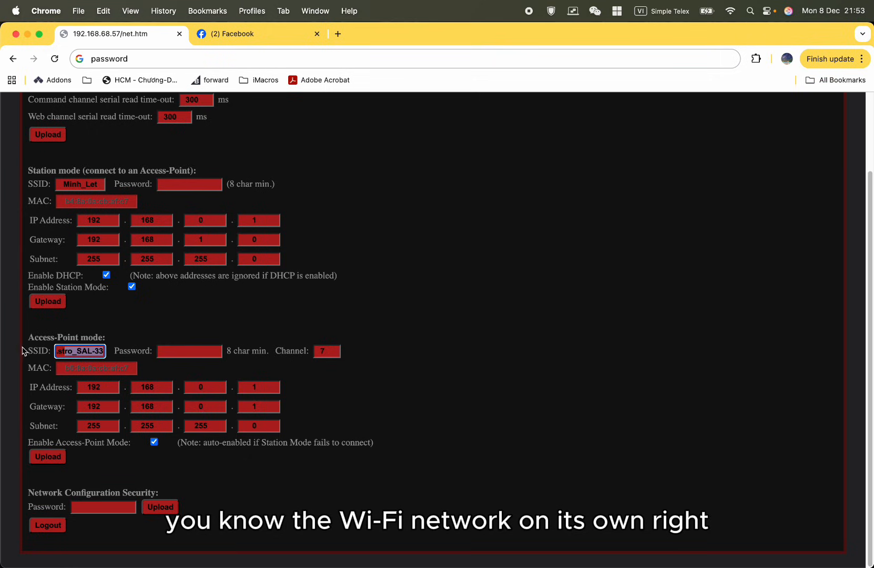
click(186, 354)
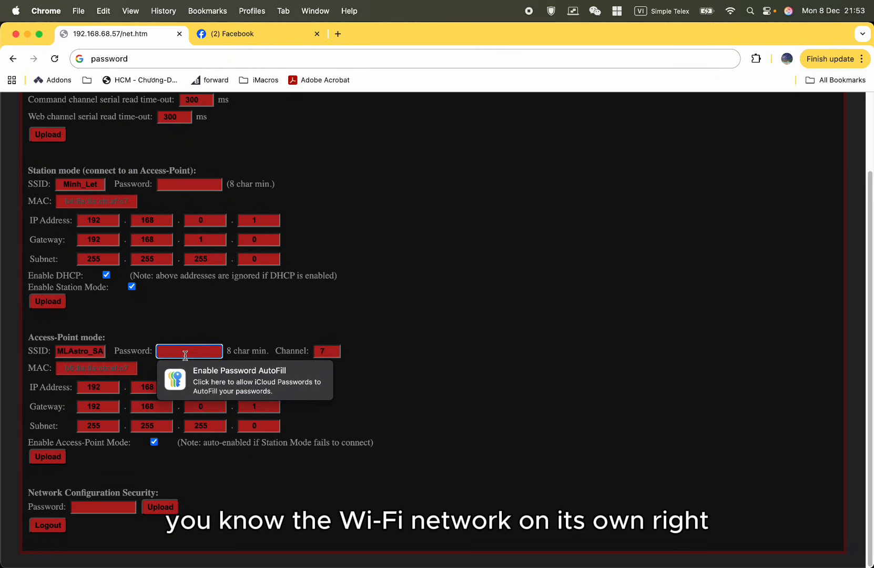
click(257, 310)
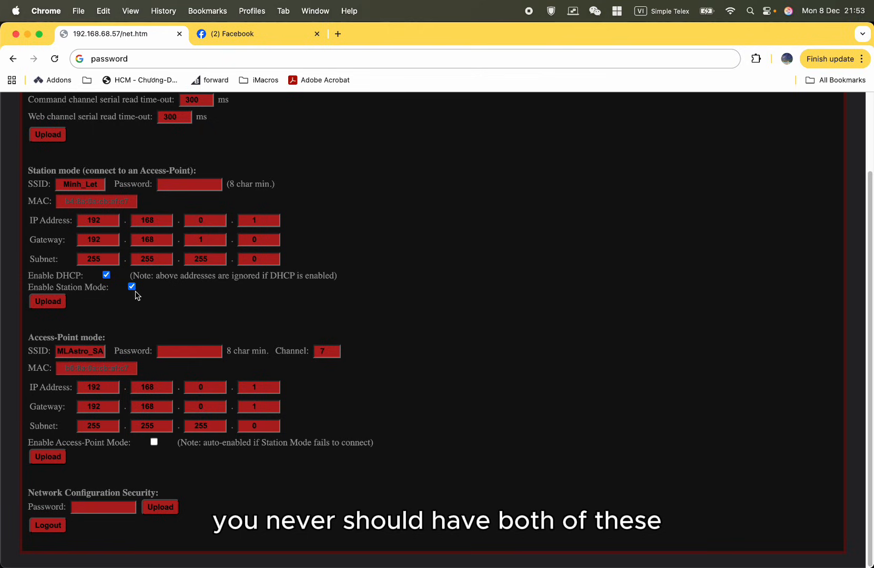
Try disabling both Station mode and Access-Point mode, and check the Smart Web Server version heading.
click(131, 286)
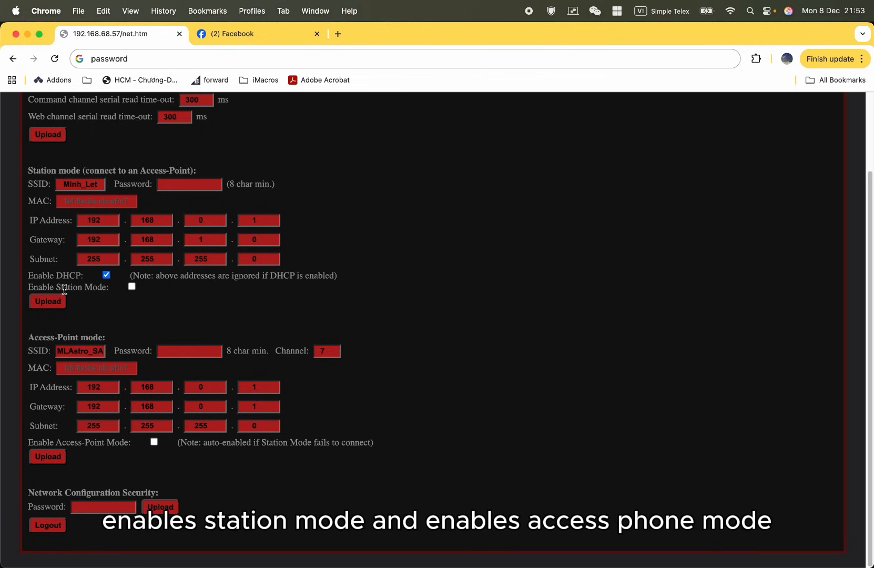
drag(65, 288, 106, 289)
drag(66, 445, 120, 445)
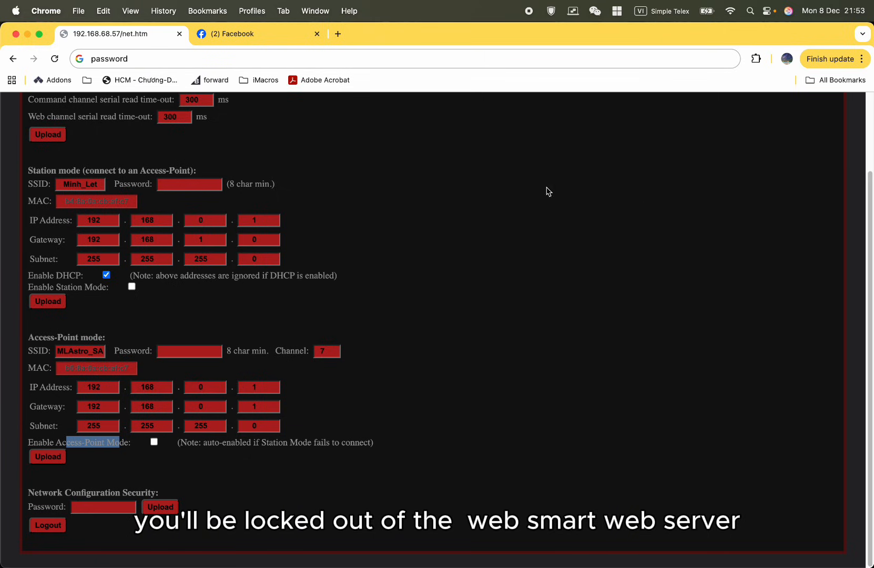
scroll(420, 165, up, 3)
drag(729, 126, 755, 126)
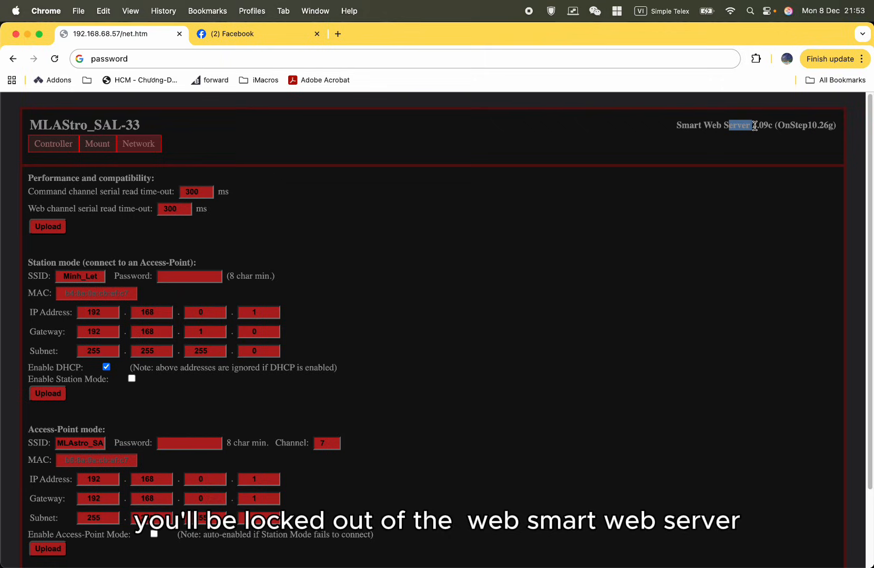
click(755, 126)
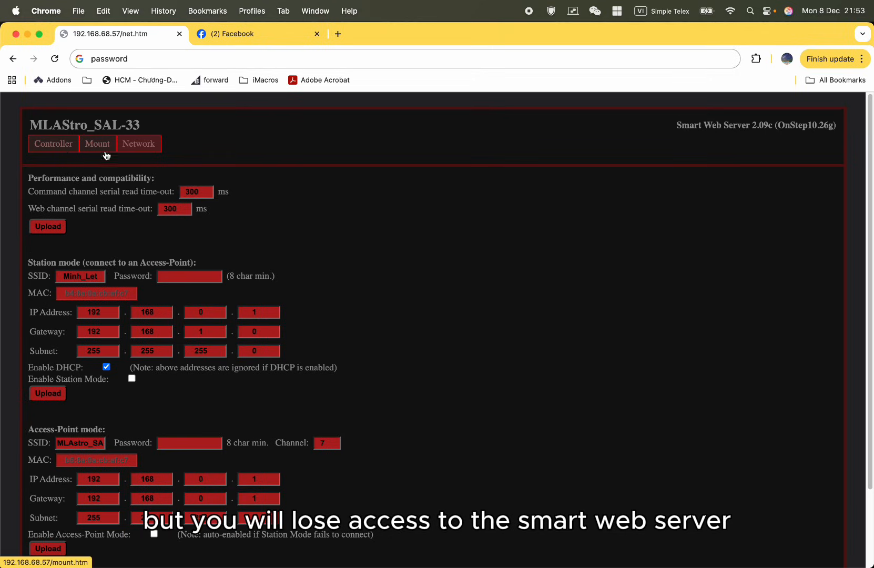
drag(677, 126, 769, 128)
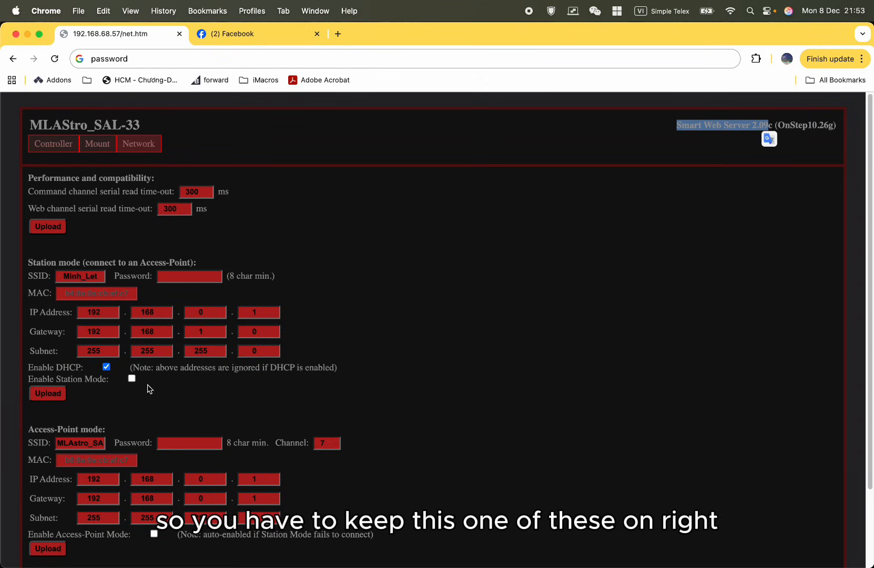
Re-enable both Station mode and Access-Point mode without uploading the settings.
click(132, 378)
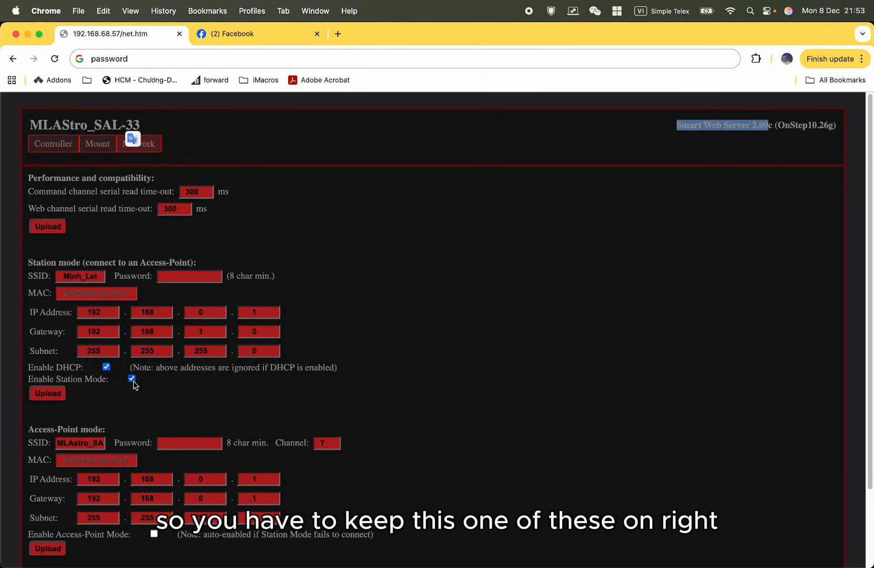
click(154, 534)
click(471, 358)
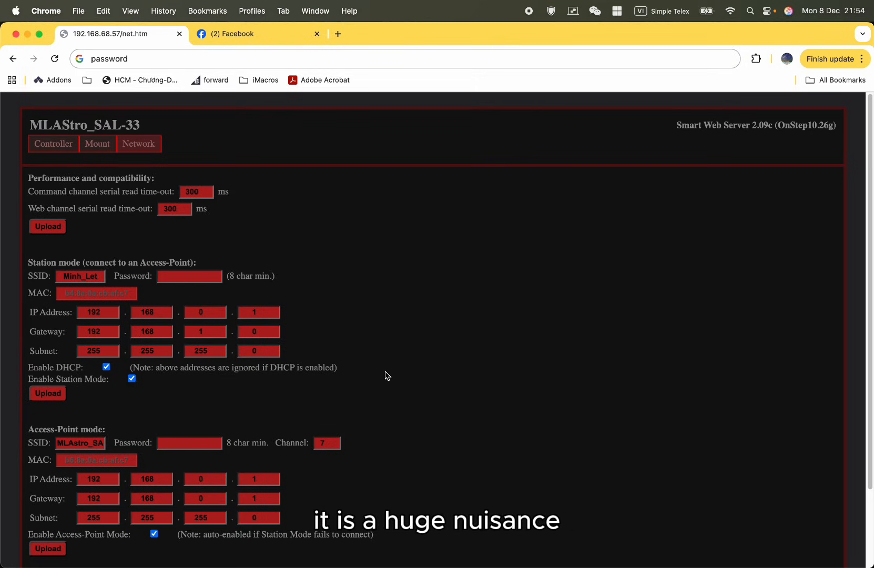
Turn off the enable options for Station mode and Access-Point mode together, without uploading.
click(131, 379)
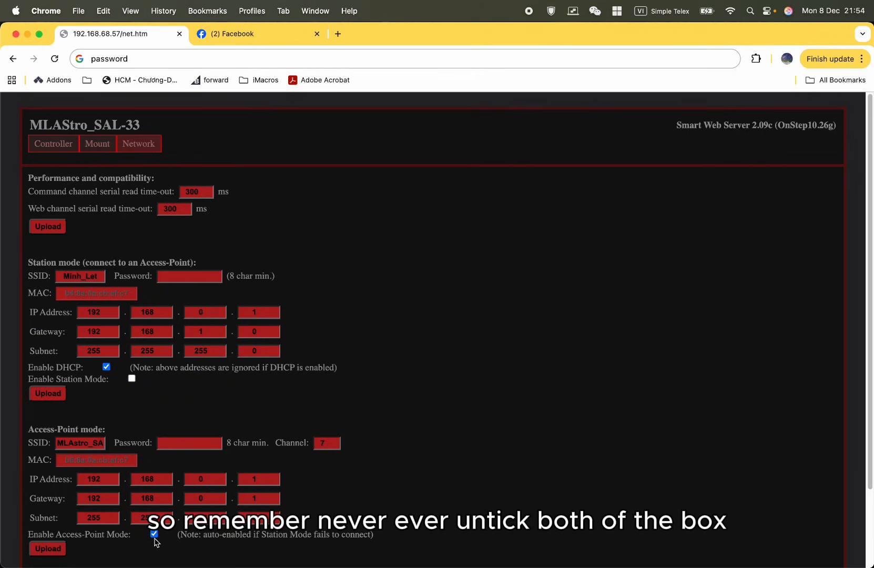
click(155, 534)
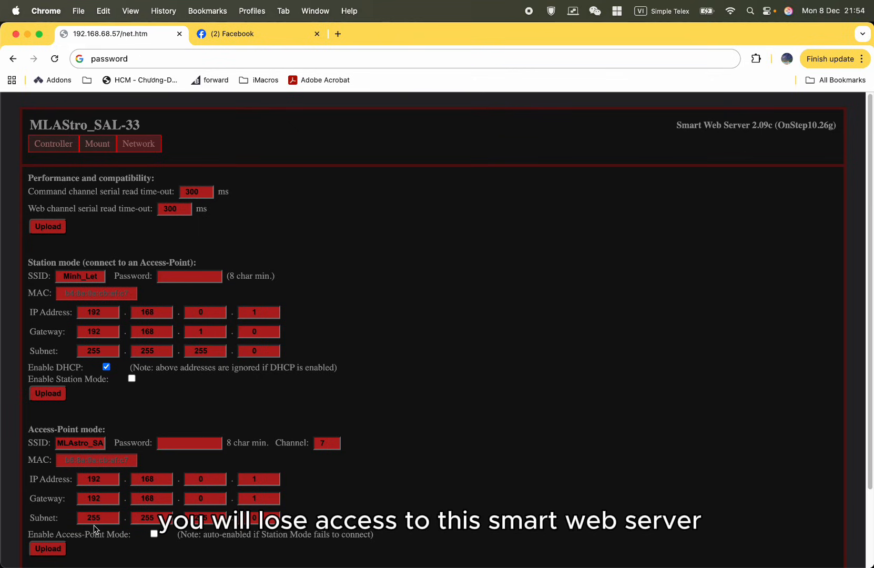
triple_click(699, 125)
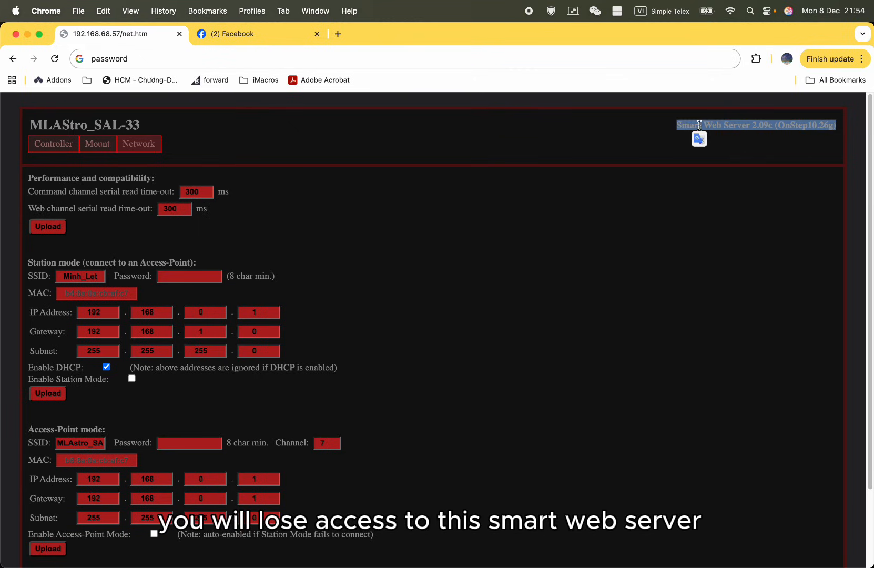
click(679, 134)
triple_click(682, 126)
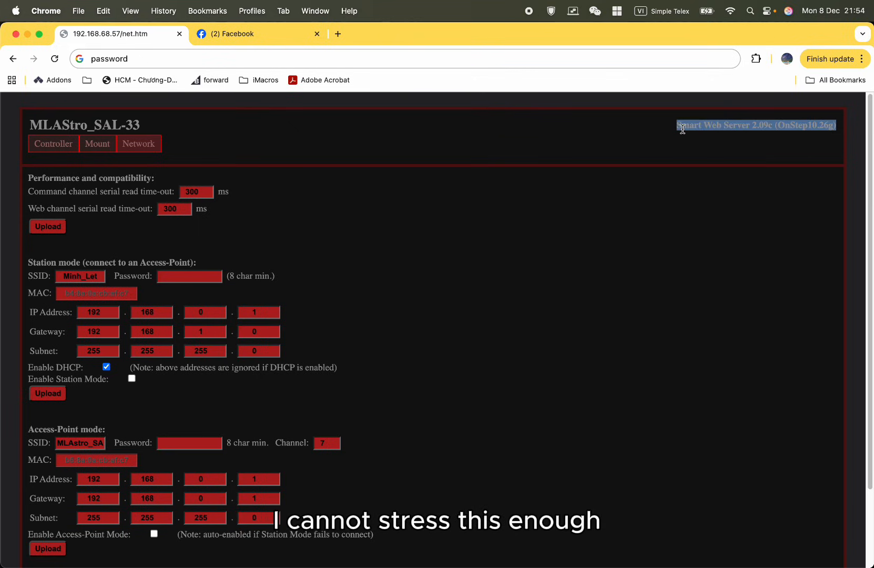
click(603, 177)
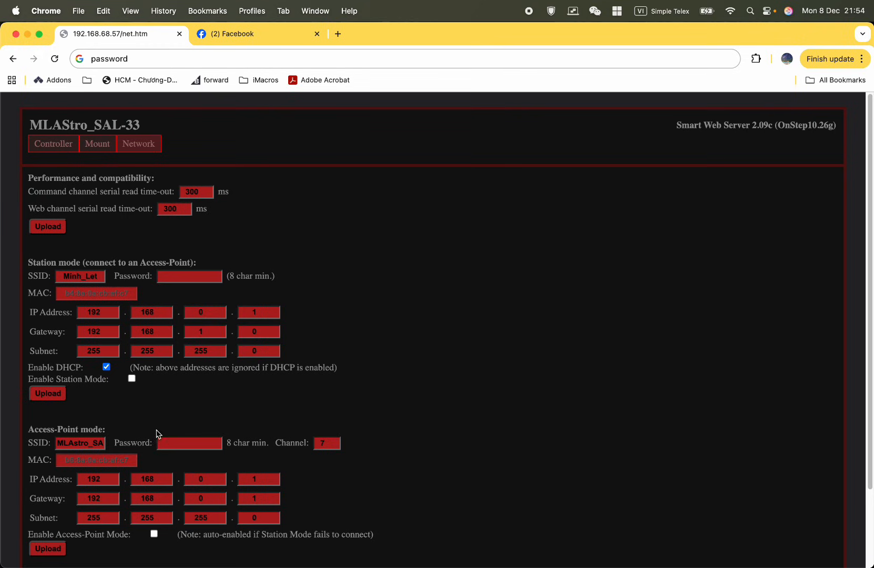
Enable only Station mode, and review its home network SSID and the Access-Point mode section.
scroll(157, 433, down, 3)
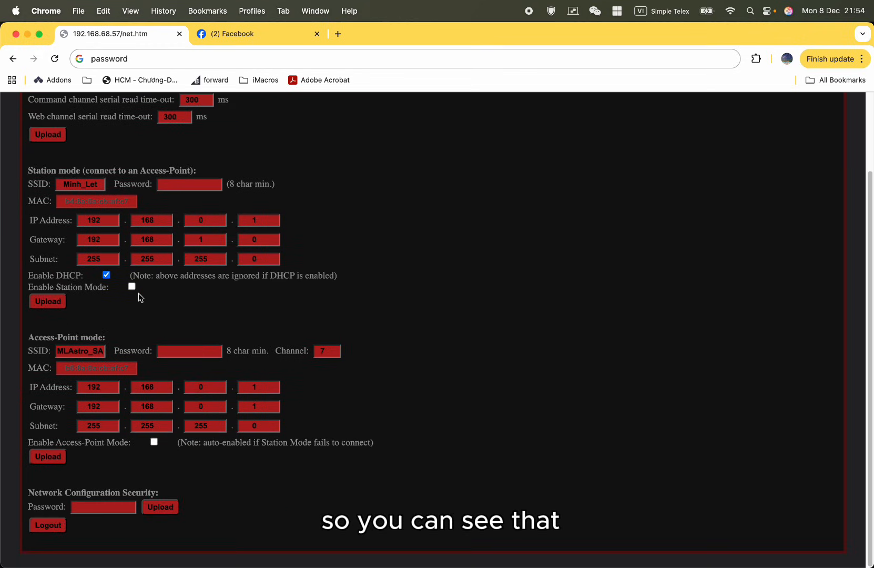
triple_click(105, 172)
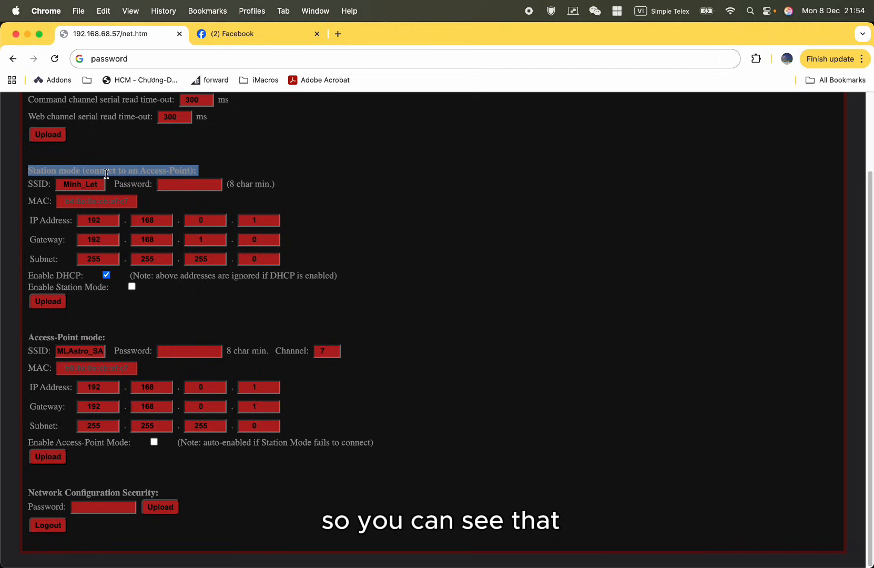
click(131, 287)
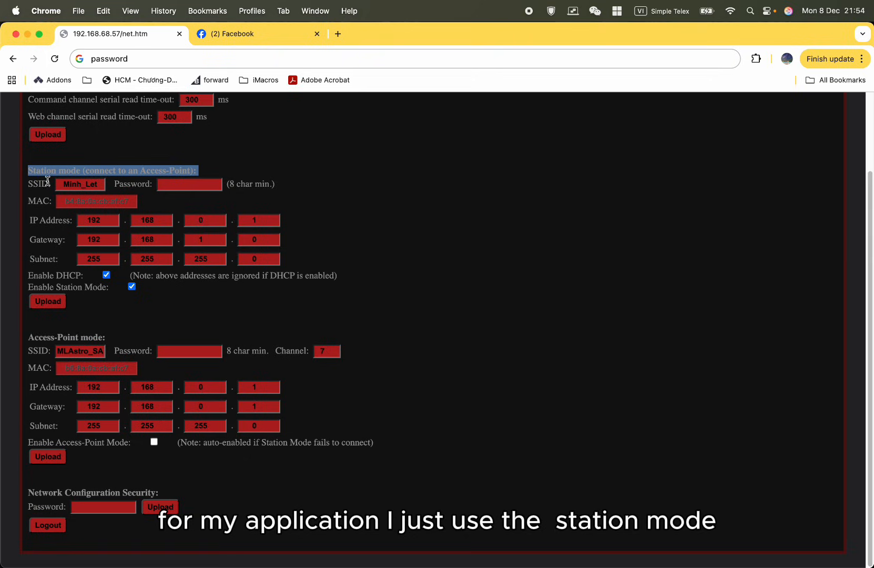
click(137, 170)
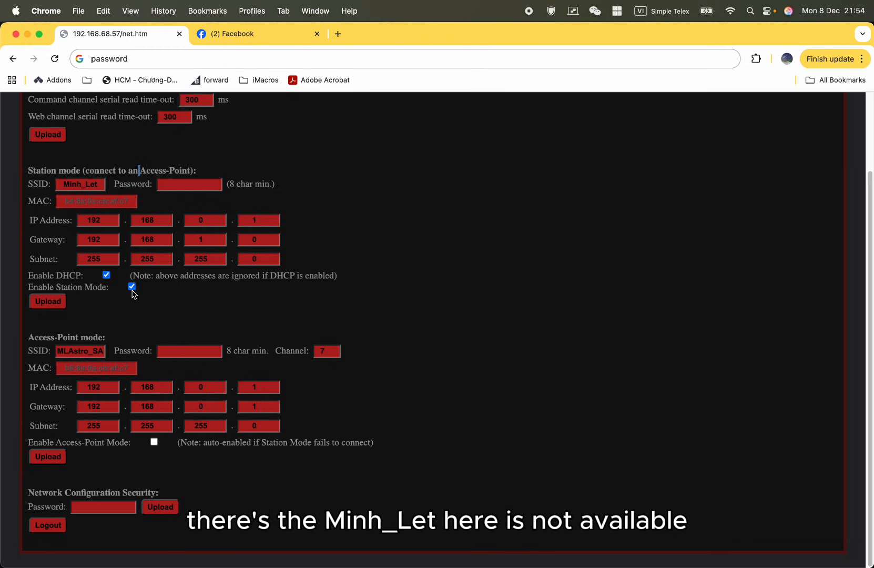
double_click(95, 184)
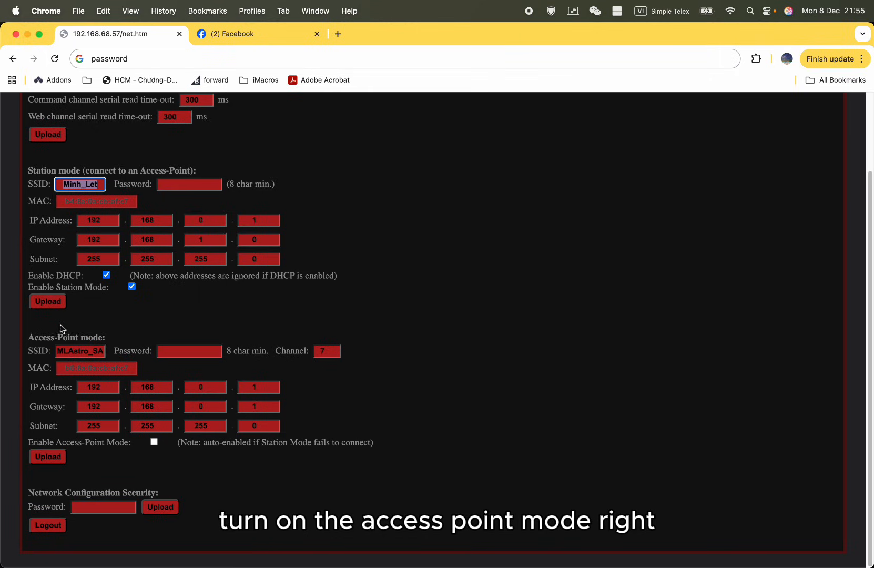
triple_click(73, 345)
triple_click(81, 338)
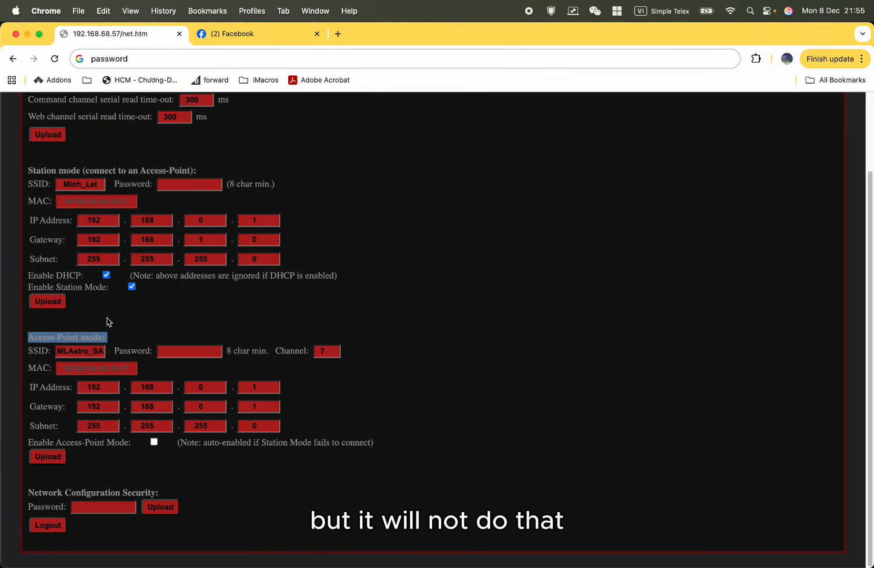
Try disabling Station mode while Access-Point mode is off, and re-enable it.
click(132, 288)
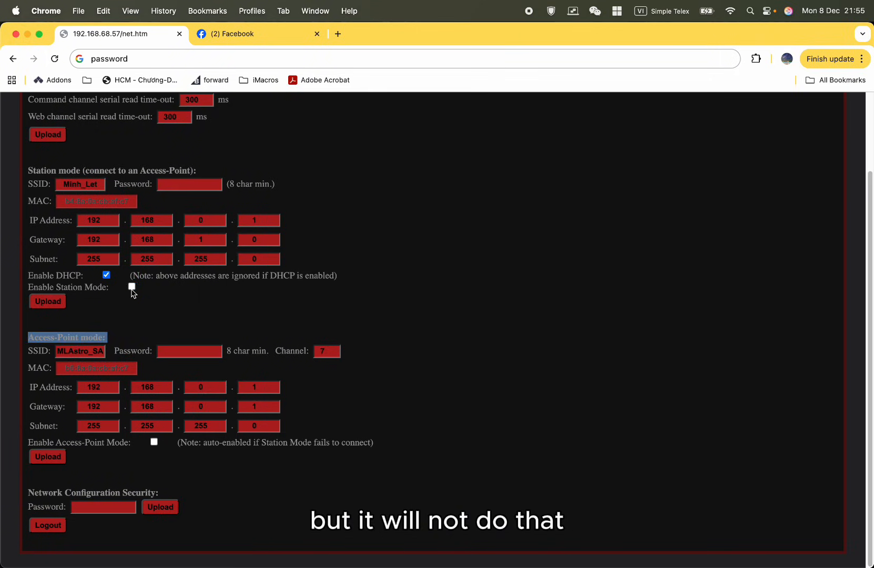
triple_click(75, 290)
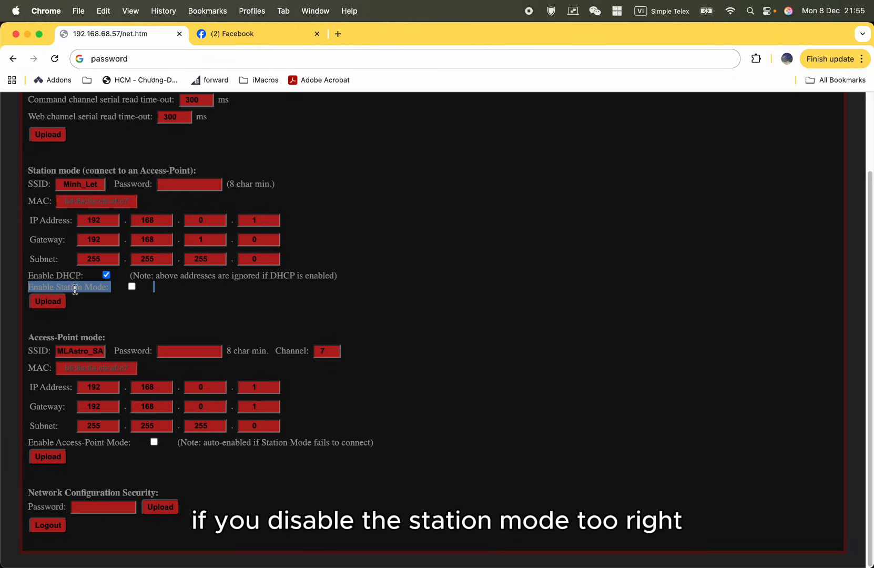
double_click(75, 290)
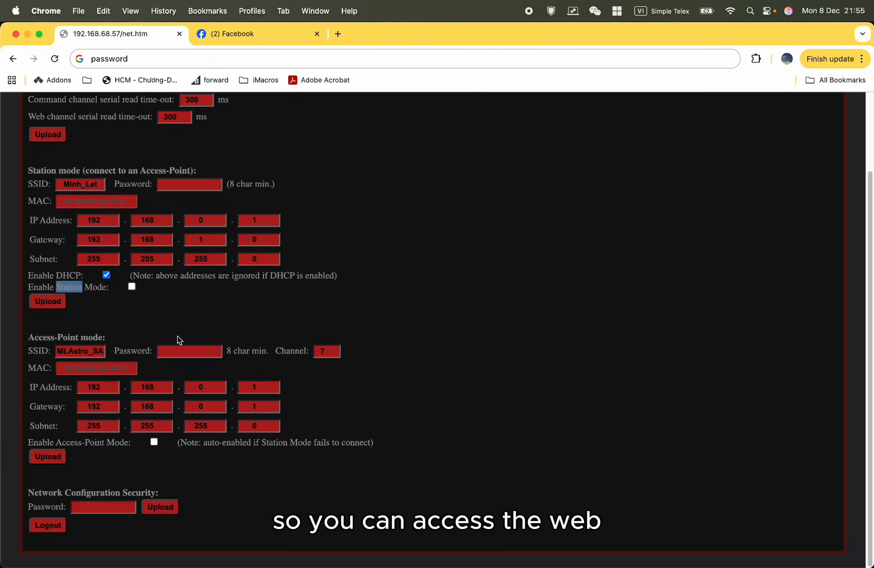
scroll(358, 190, up, 5)
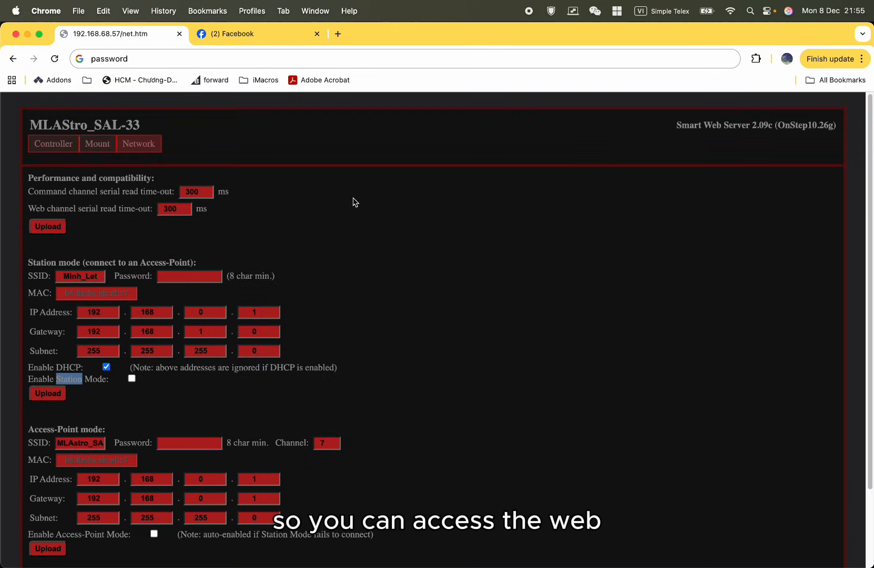
drag(690, 126, 733, 167)
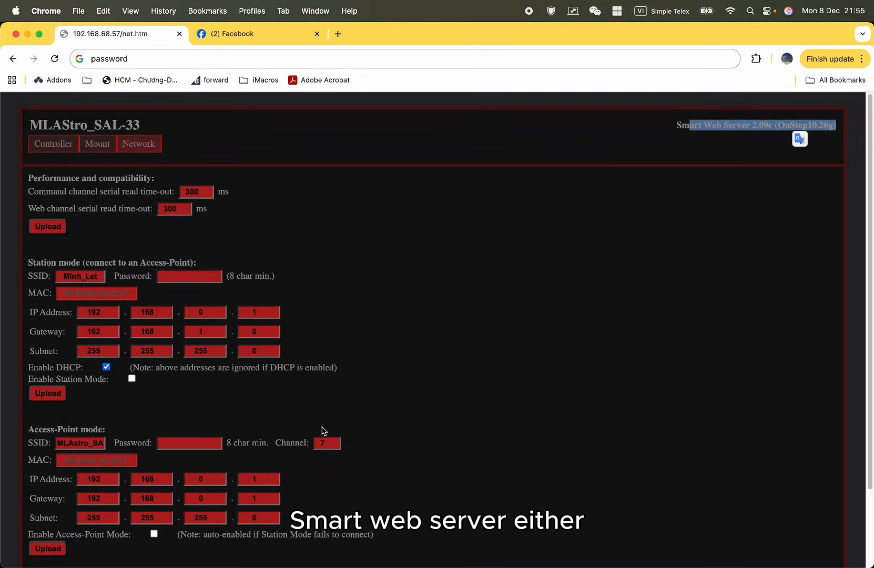
click(455, 377)
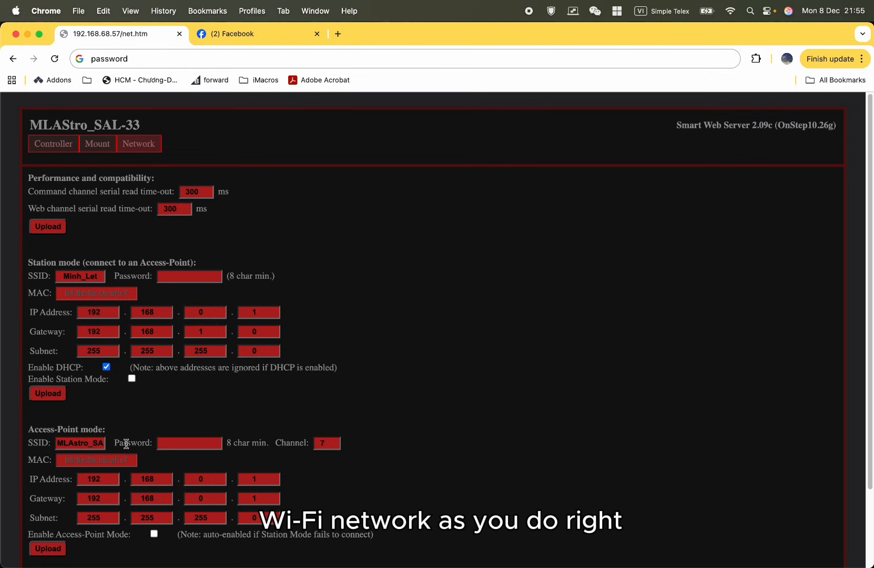
click(132, 378)
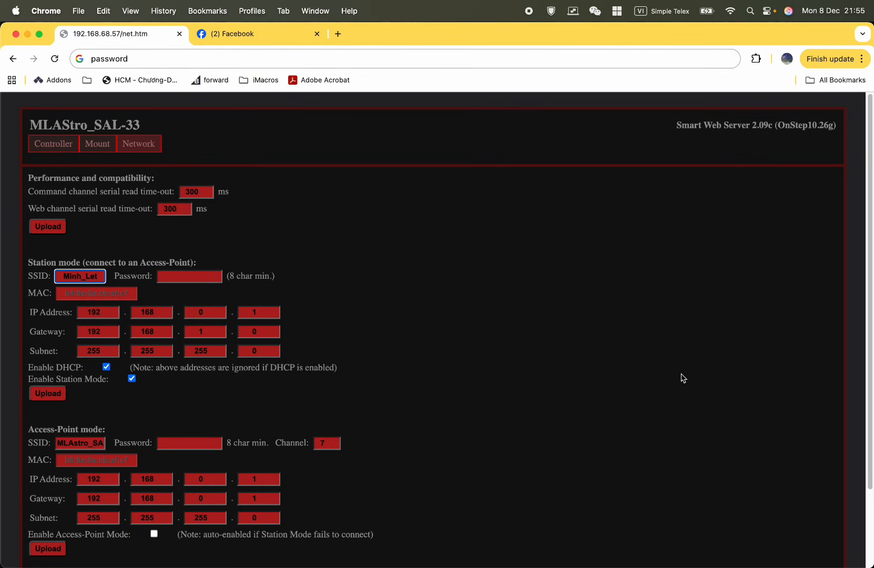
Try enabling Access-Point mode in place of Station mode, and switch back to Station mode only.
scroll(683, 378, down, 3)
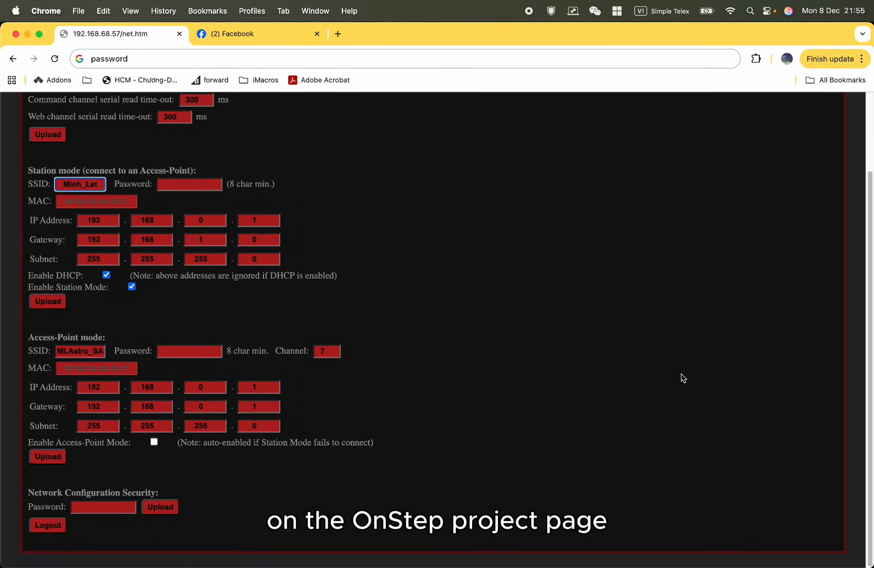
click(405, 263)
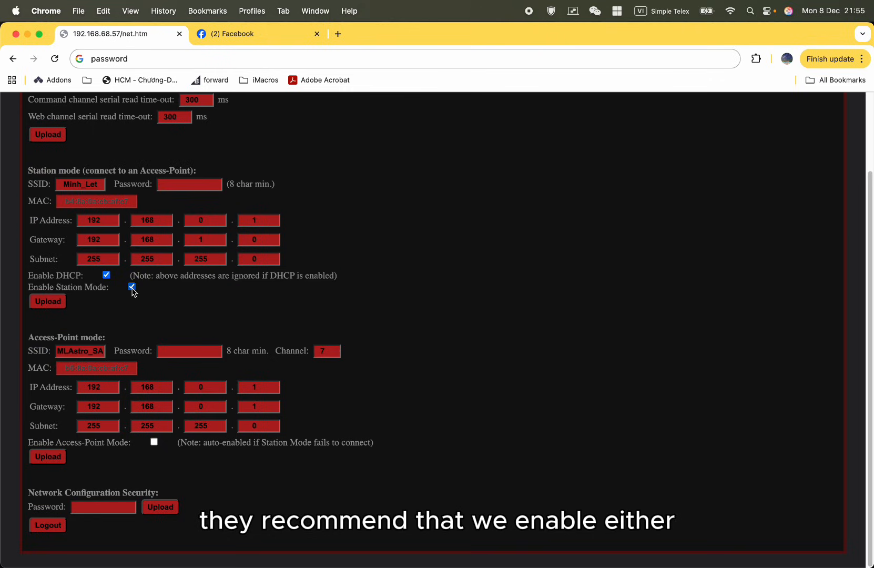
click(132, 288)
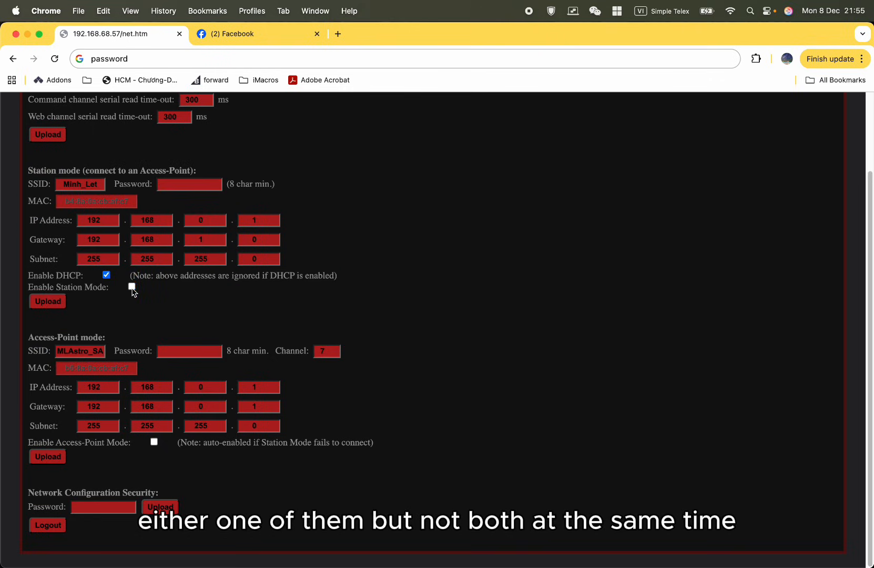
click(154, 442)
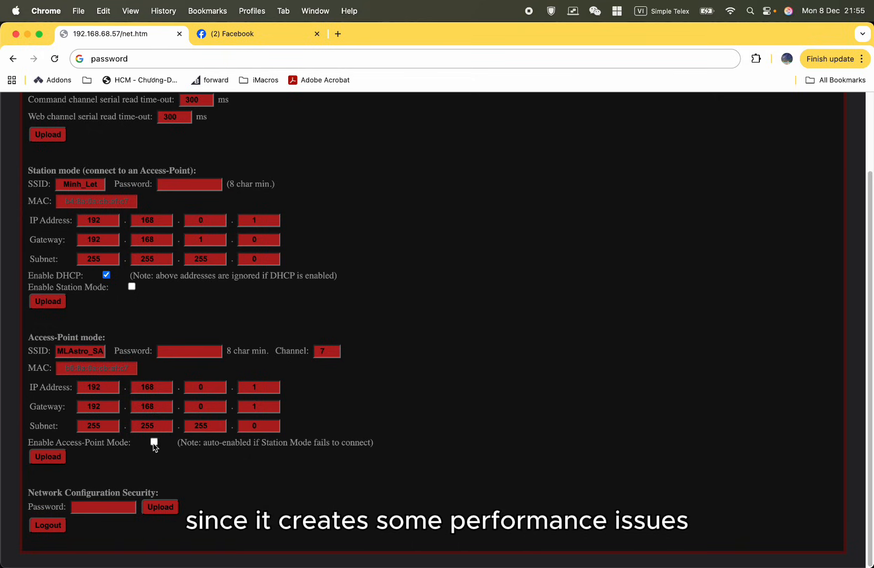
click(131, 287)
click(154, 442)
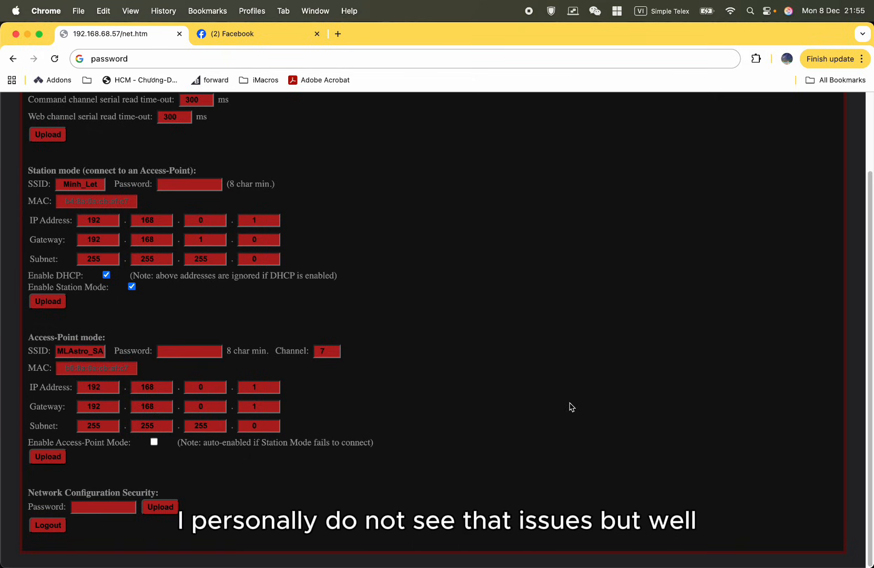
Upload the Access-Point settings with Access-Point mode disabled, and continue past the restart notice to the network settings.
scroll(571, 407, up, 4)
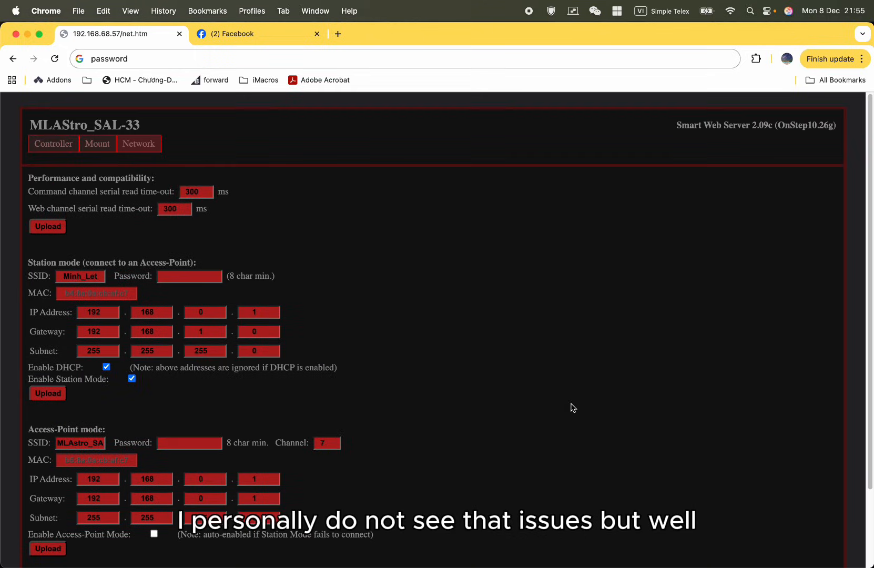
scroll(114, 509, down, 1)
scroll(114, 509, down, 2)
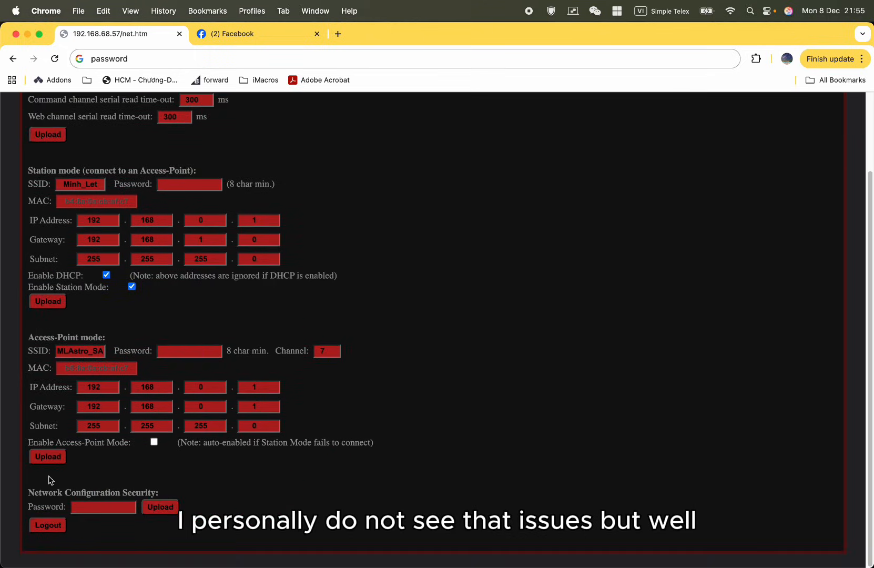
click(53, 457)
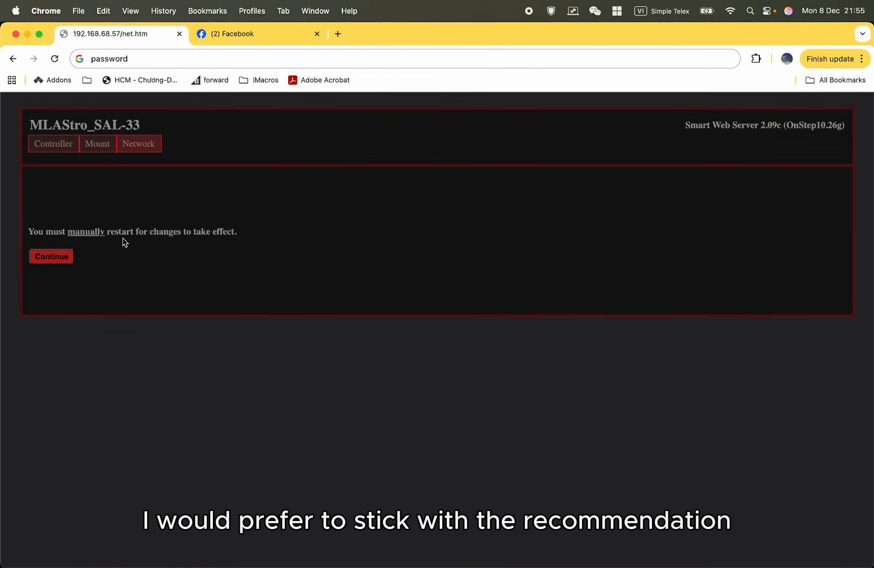
click(49, 253)
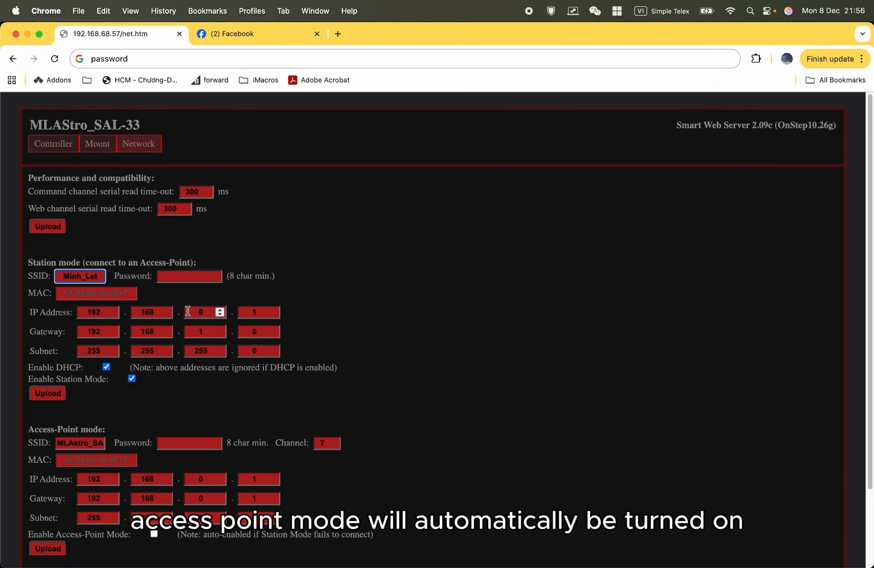
Look over the network settings, check the controller and mount pages, and return to the network settings.
click(552, 217)
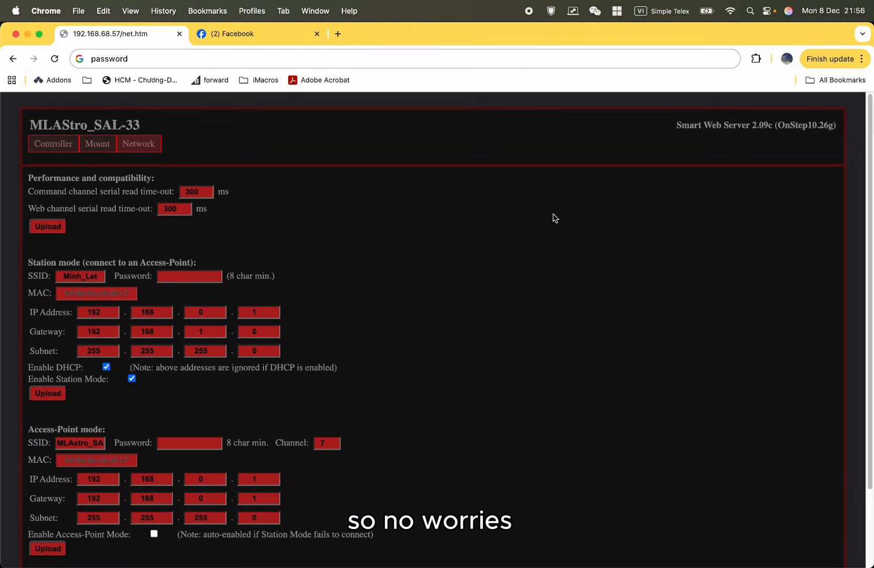
scroll(439, 240, down, 4)
scroll(441, 243, up, 4)
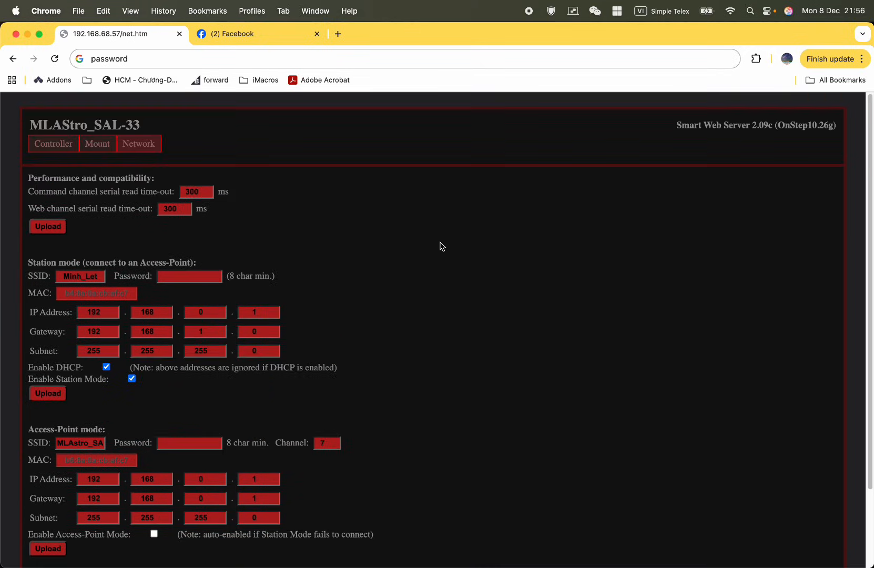
drag(834, 126, 15, 131)
click(52, 143)
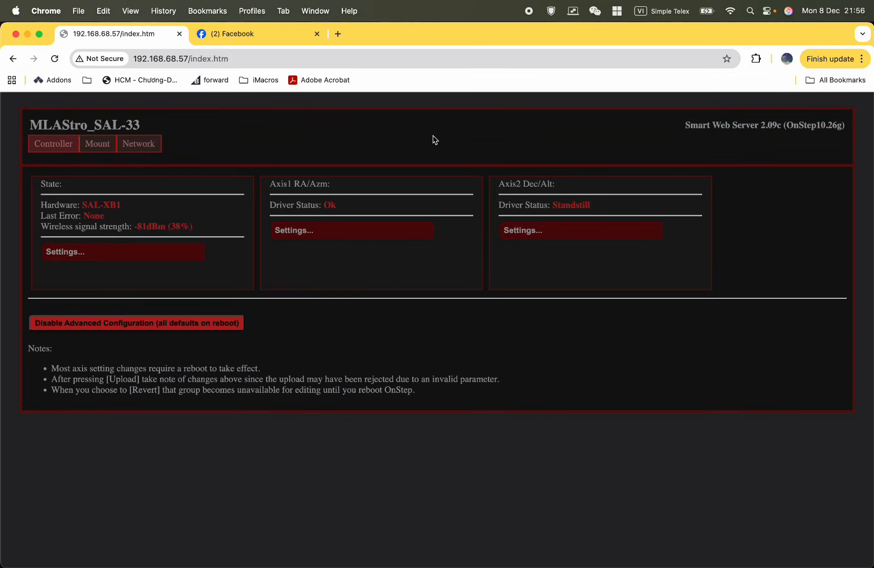
click(95, 144)
click(146, 145)
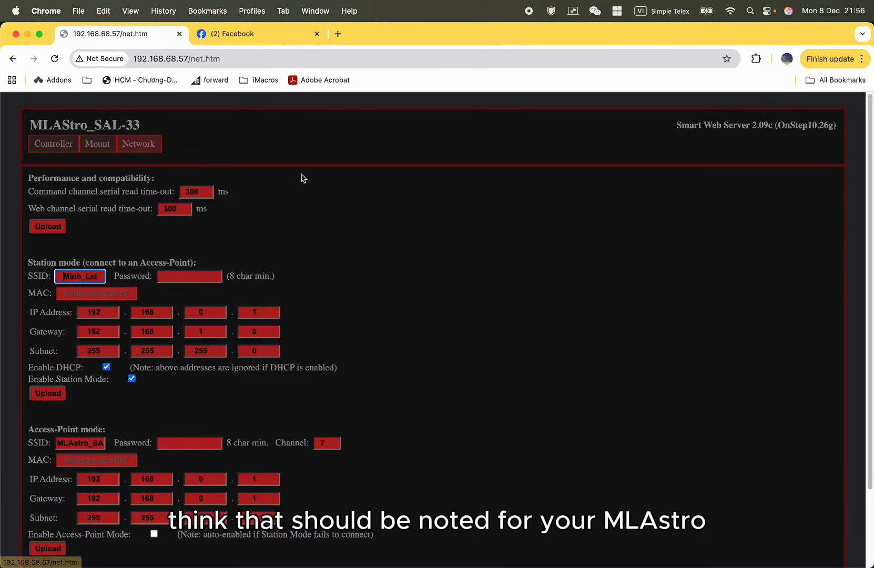
triple_click(96, 126)
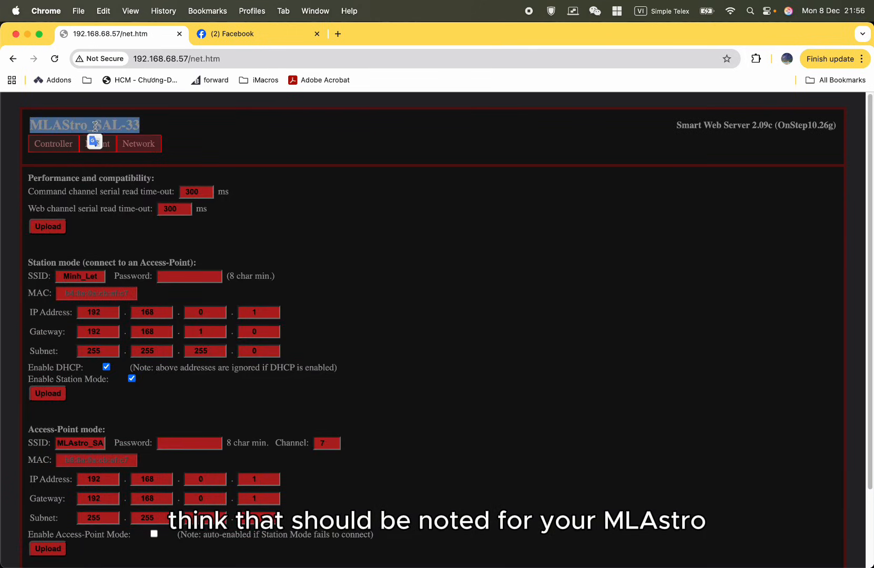
triple_click(205, 130)
click(322, 151)
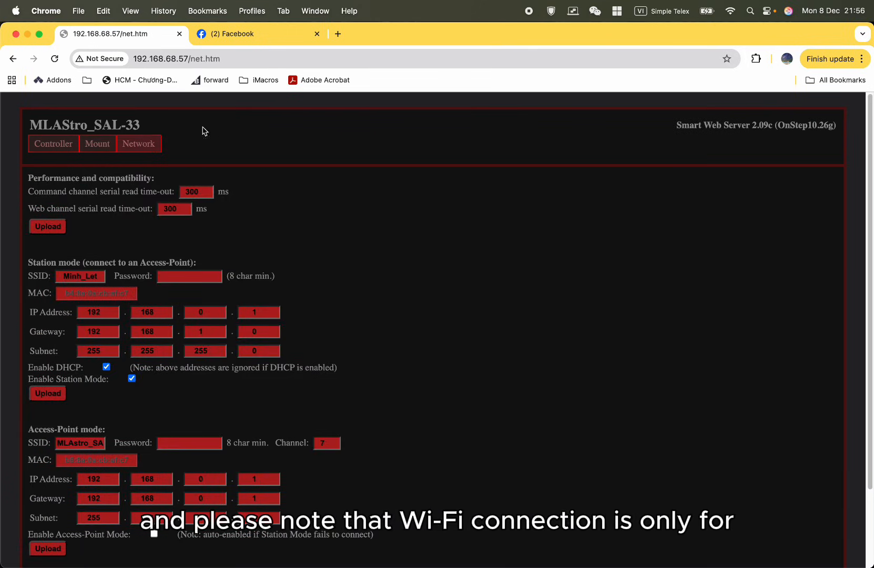
drag(201, 131, 2, 120)
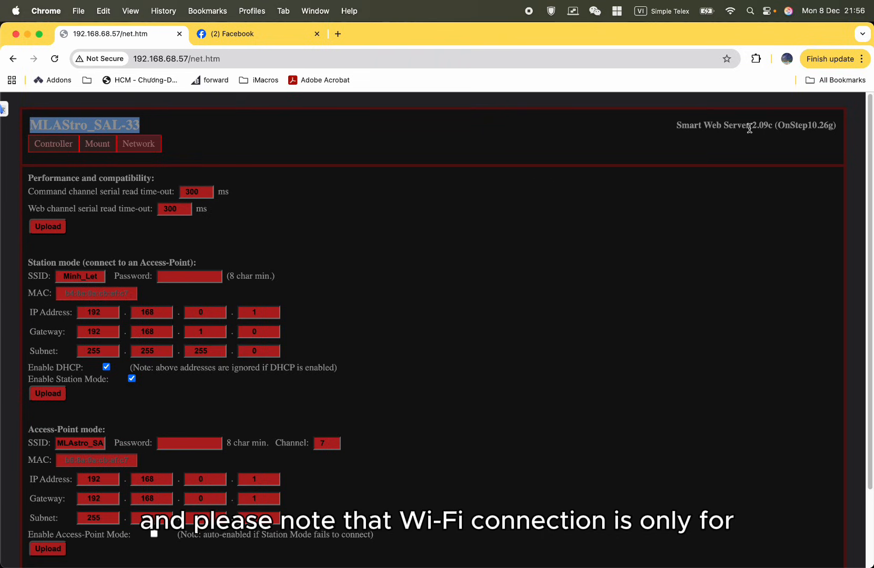
triple_click(733, 126)
click(681, 128)
mouse_move(679, 127)
mouse_down()
mouse_move(831, 126)
mouse_move(667, 123)
mouse_up()
click(840, 129)
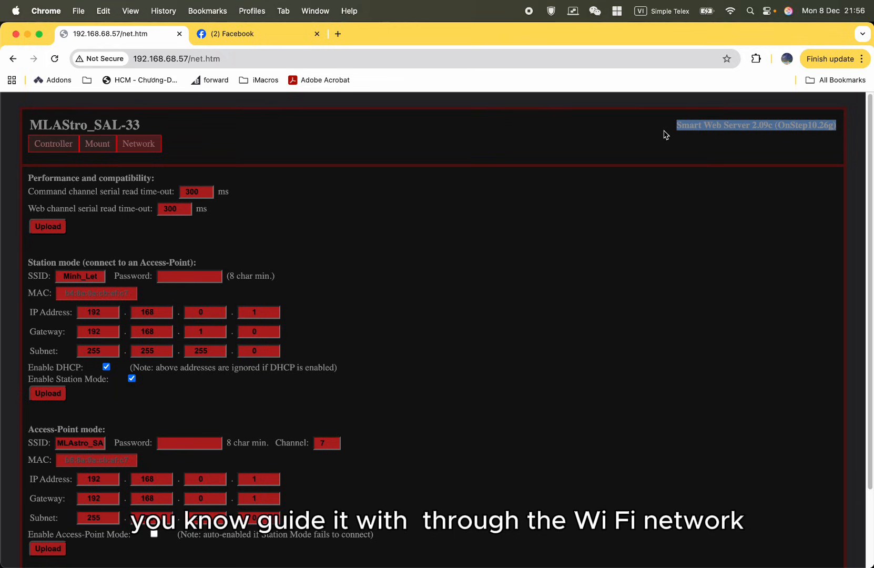
triple_click(682, 126)
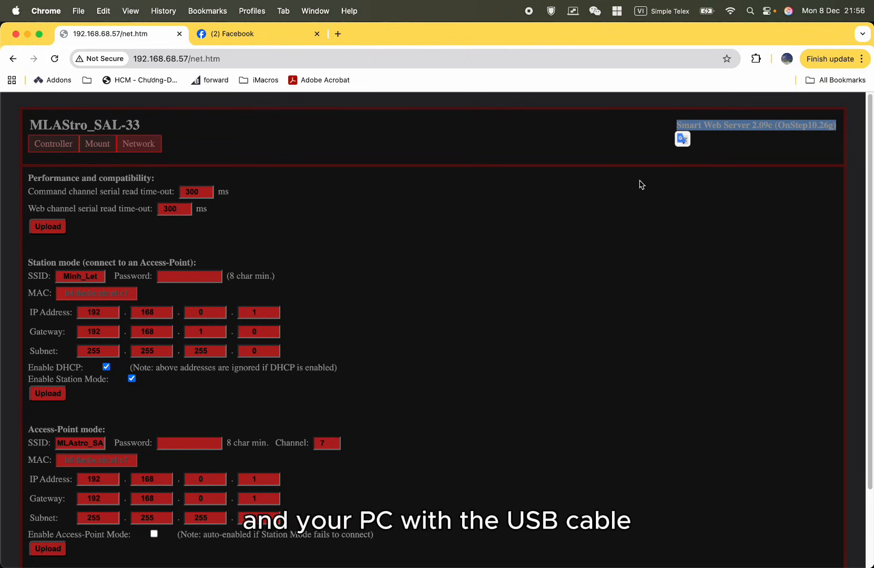
click(627, 203)
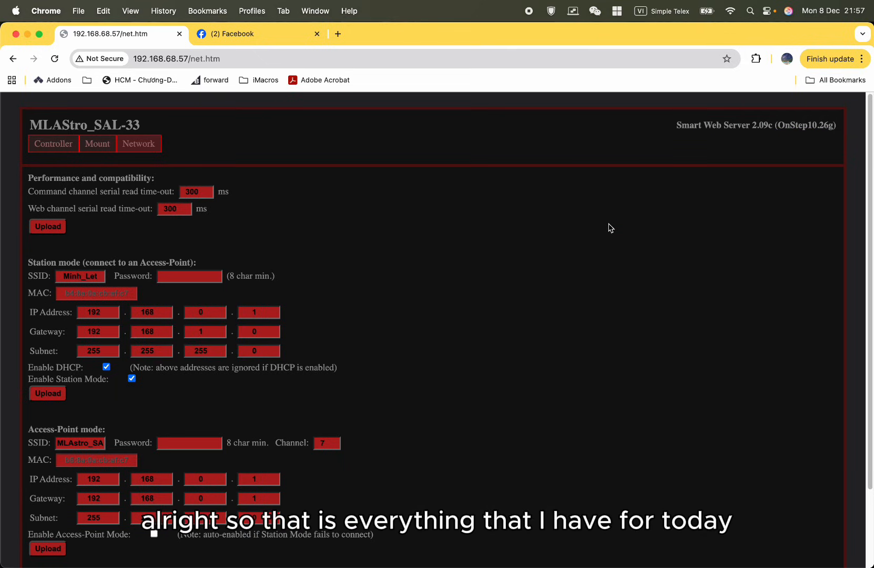